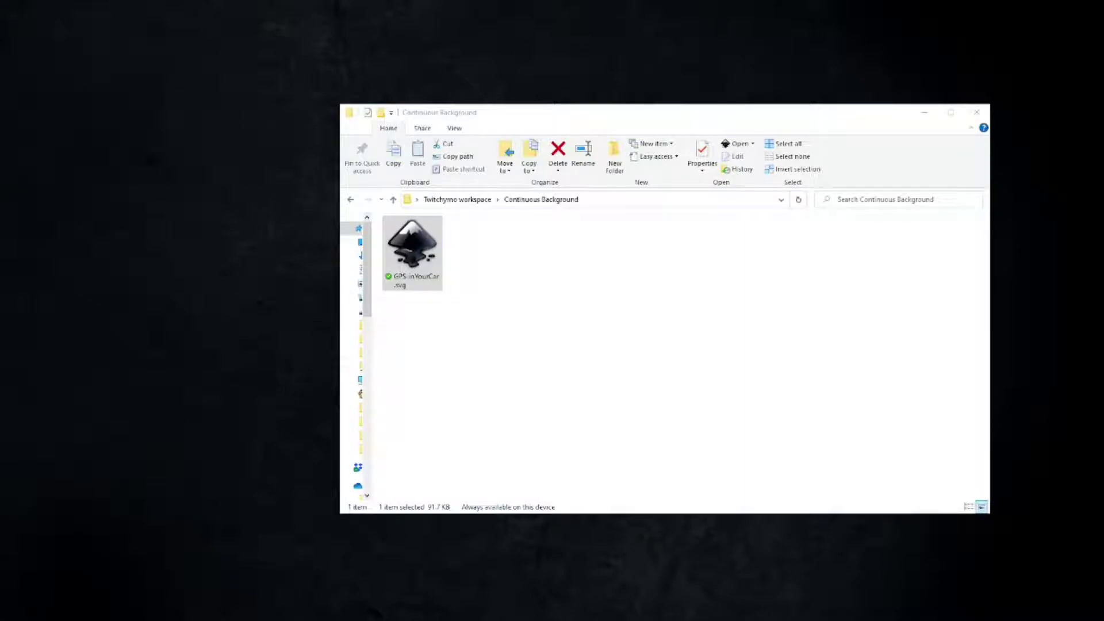
- Select GPS-inYourCar.svg in the Twitchymo workspace > Continuous Background folder
{"action": "left_click", "coordinate": [416, 287]}
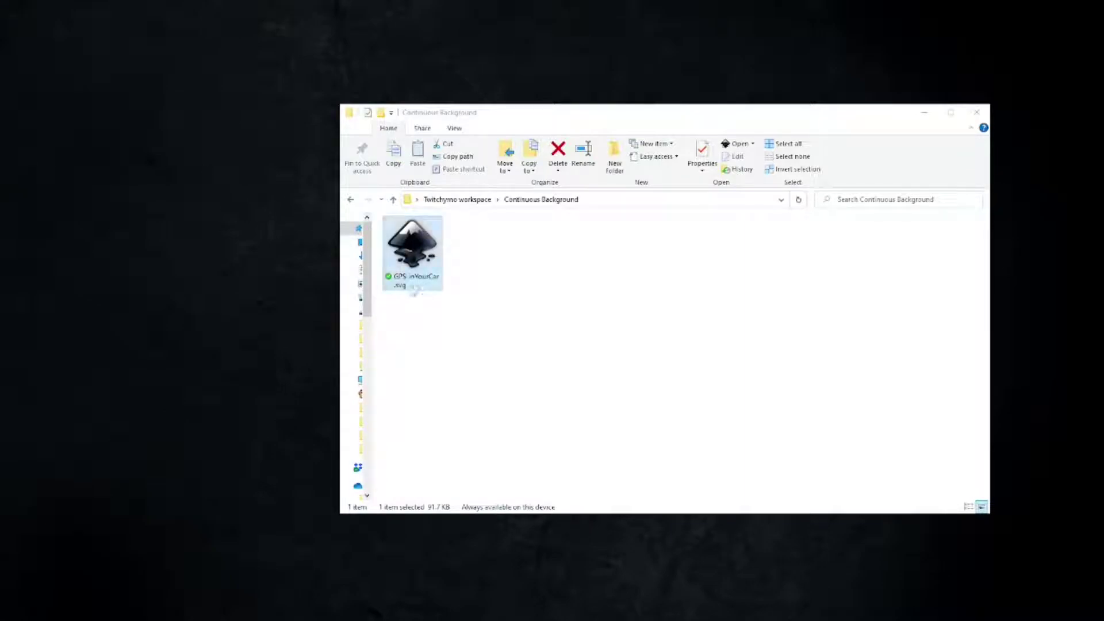
- Open GPS-inYourCar.svg in Inkscape, fit the page, show Layers and Objects, and enter the drawing group
{"action": "double_click", "coordinate": [416, 290]}
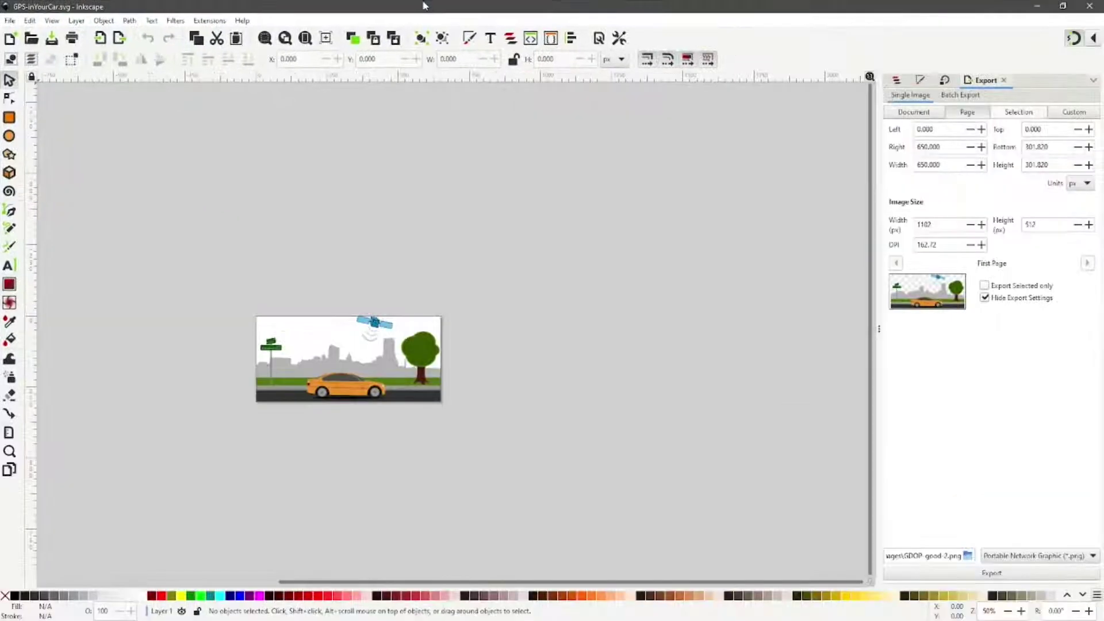
{"action": "left_click", "coordinate": [305, 38]}
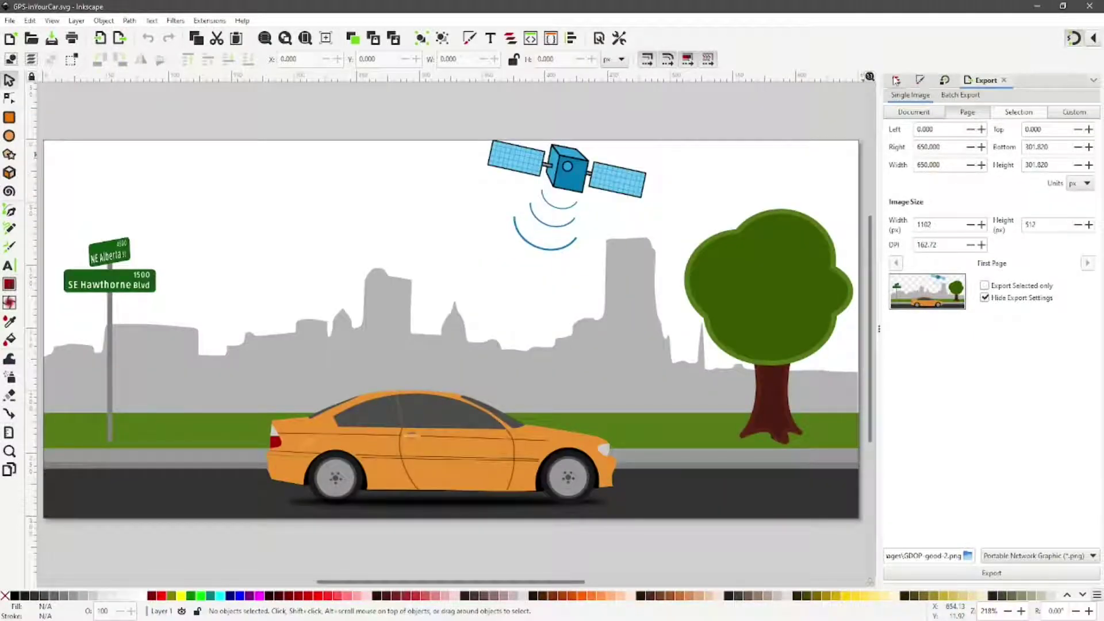
{"action": "key", "text": "ctrl+shift+l"}
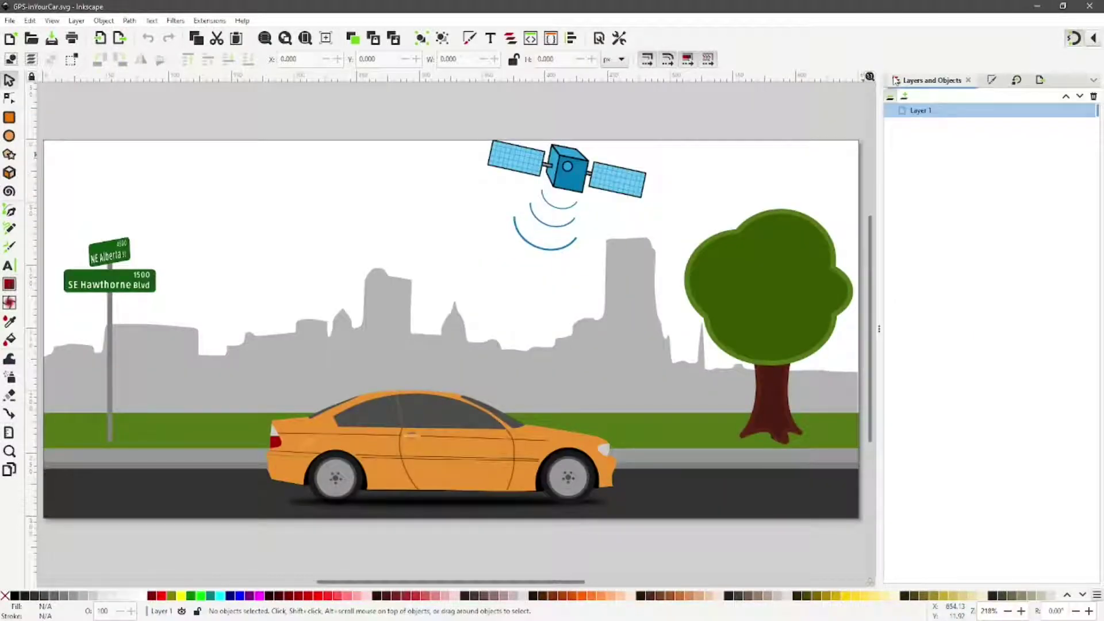
{"action": "left_click", "coordinate": [460, 450]}
{"action": "double_click", "coordinate": [458, 454]}
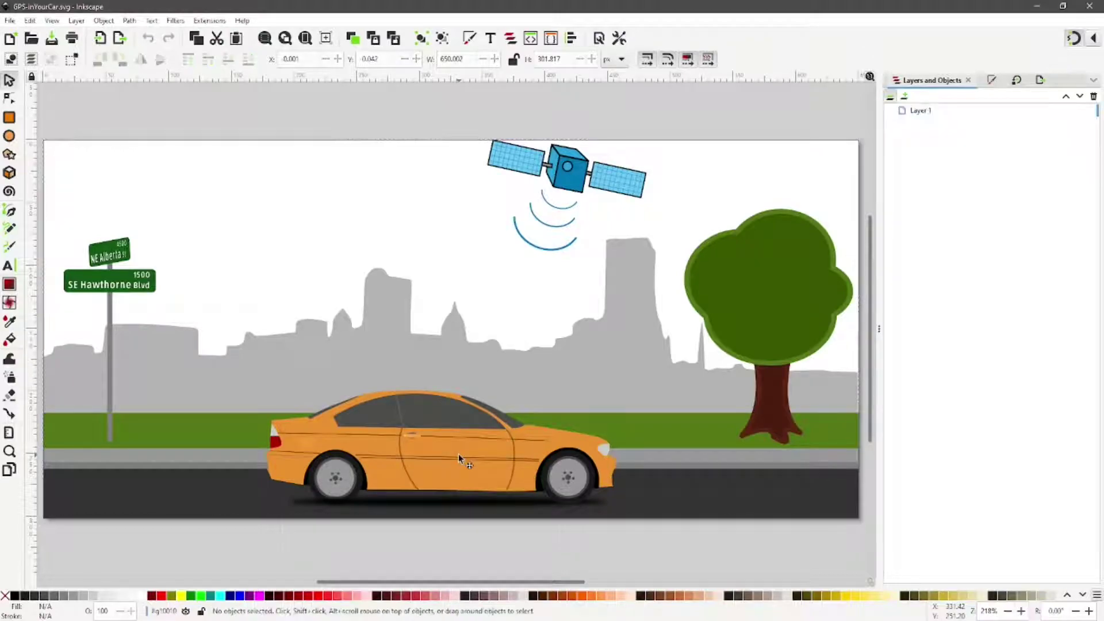
- Delete the orange car and the satellite from the street scene
{"action": "left_click", "coordinate": [458, 453]}
{"action": "key", "text": "Delete"}
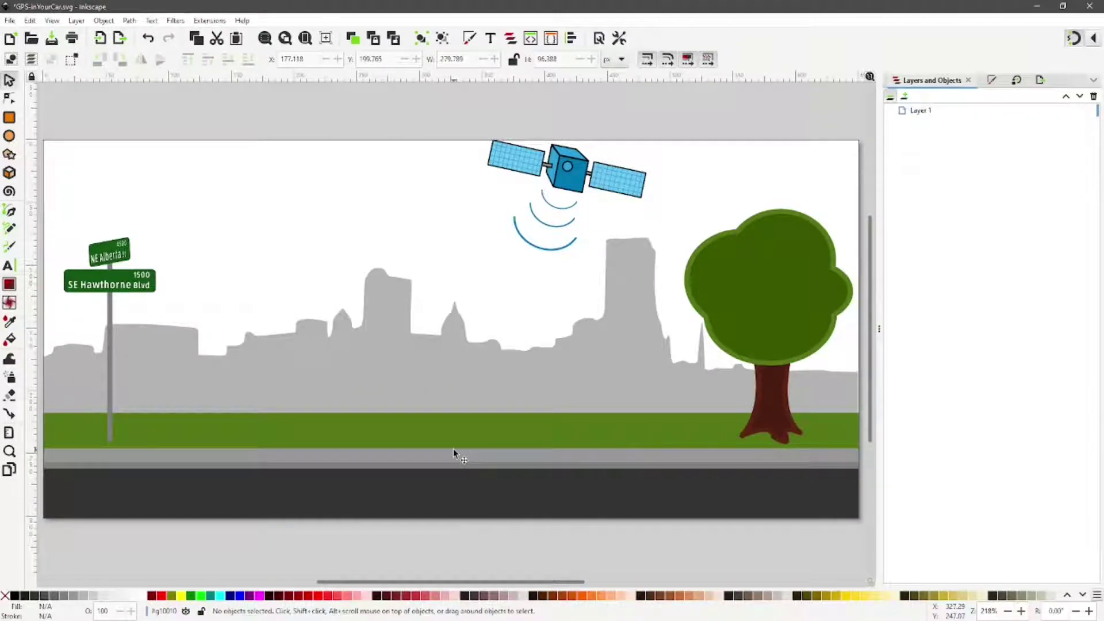
{"action": "left_click", "coordinate": [561, 184]}
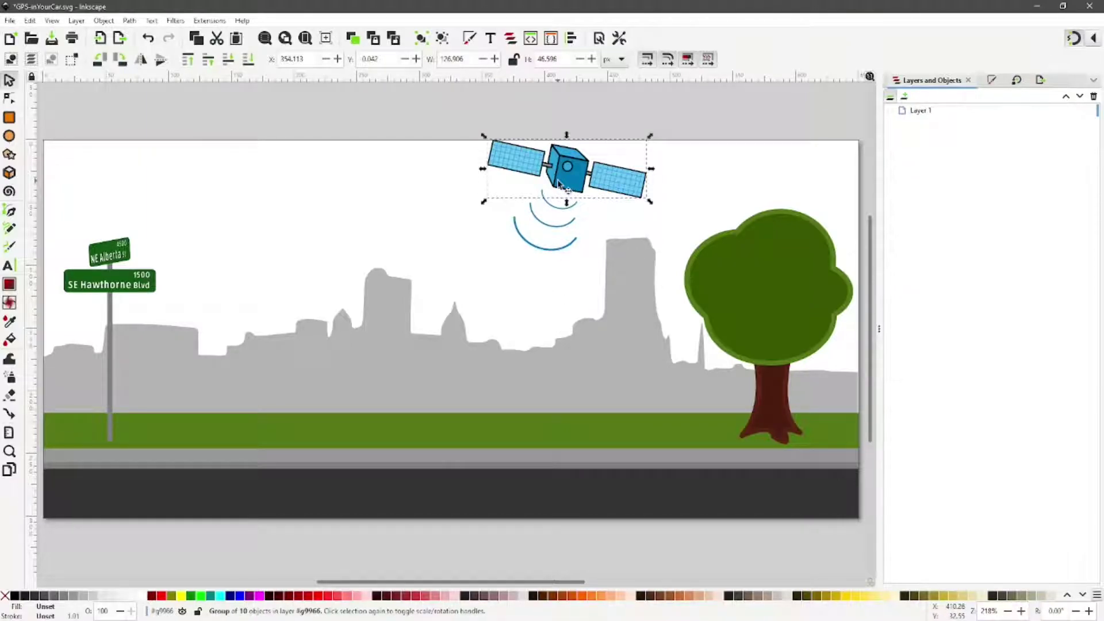
{"action": "key", "text": "Delete"}
- Delete the satellite's three signal arcs and select the grey skyline shape
{"action": "left_click", "coordinate": [569, 205]}
{"action": "key", "text": "Delete"}
{"action": "left_click", "coordinate": [562, 224]}
{"action": "key", "text": "Delete"}
{"action": "left_click", "coordinate": [564, 246]}
{"action": "key", "text": "Delete"}
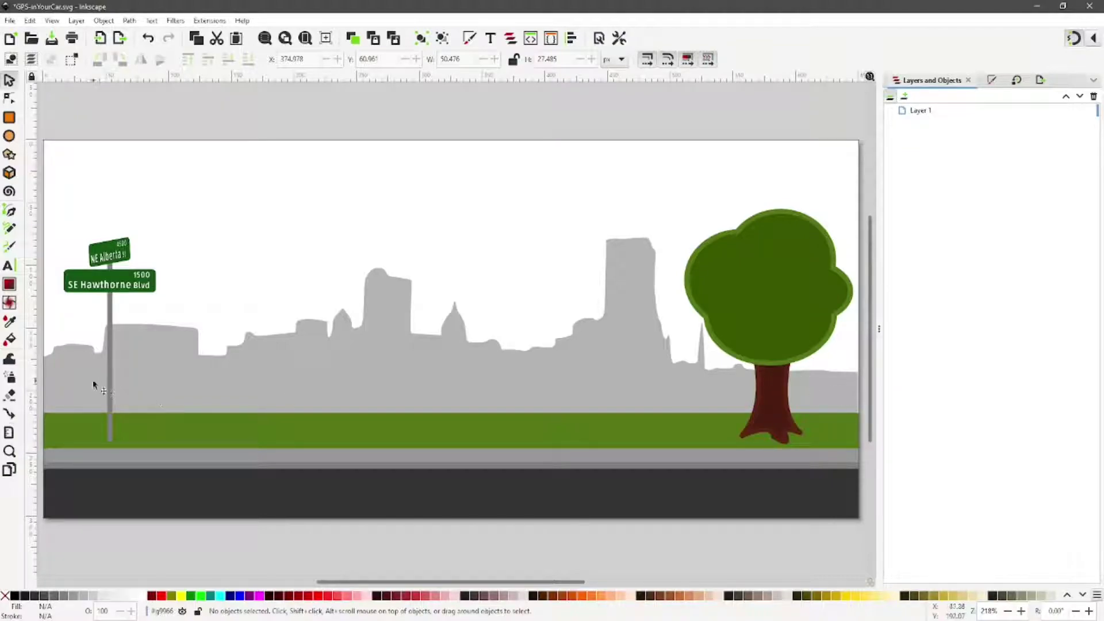
{"action": "left_click", "coordinate": [831, 393]}
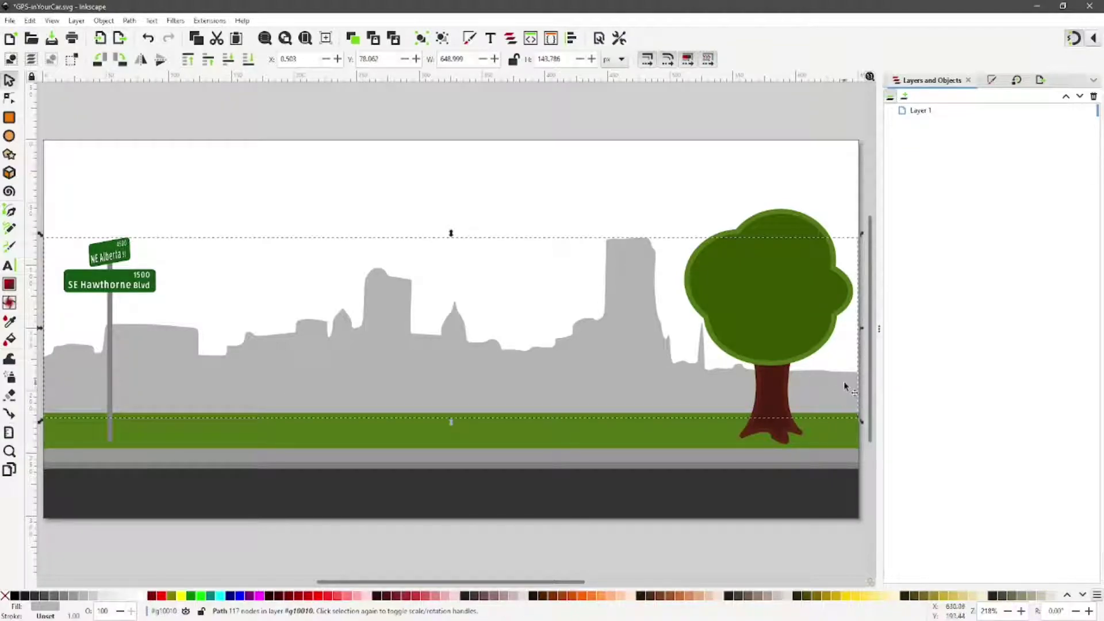
- Adjust the skyline path's end nodes and export the page as a 1102 × 512 px PNG
{"action": "double_click", "coordinate": [841, 376]}
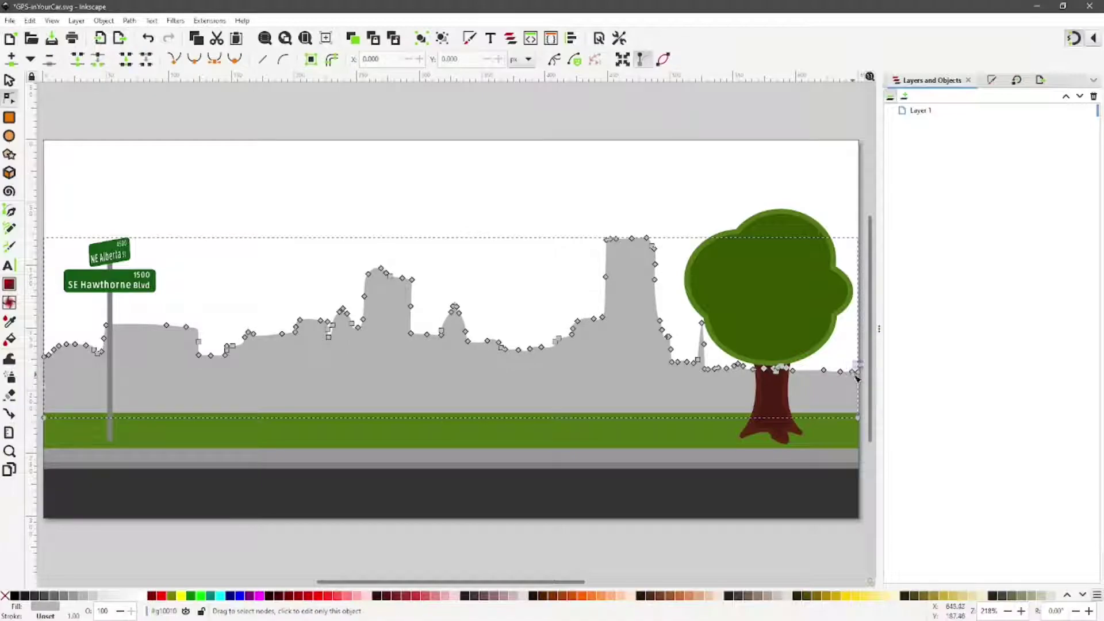
{"action": "left_click_drag", "start_coordinate": [856, 376], "coordinate": [862, 374]}
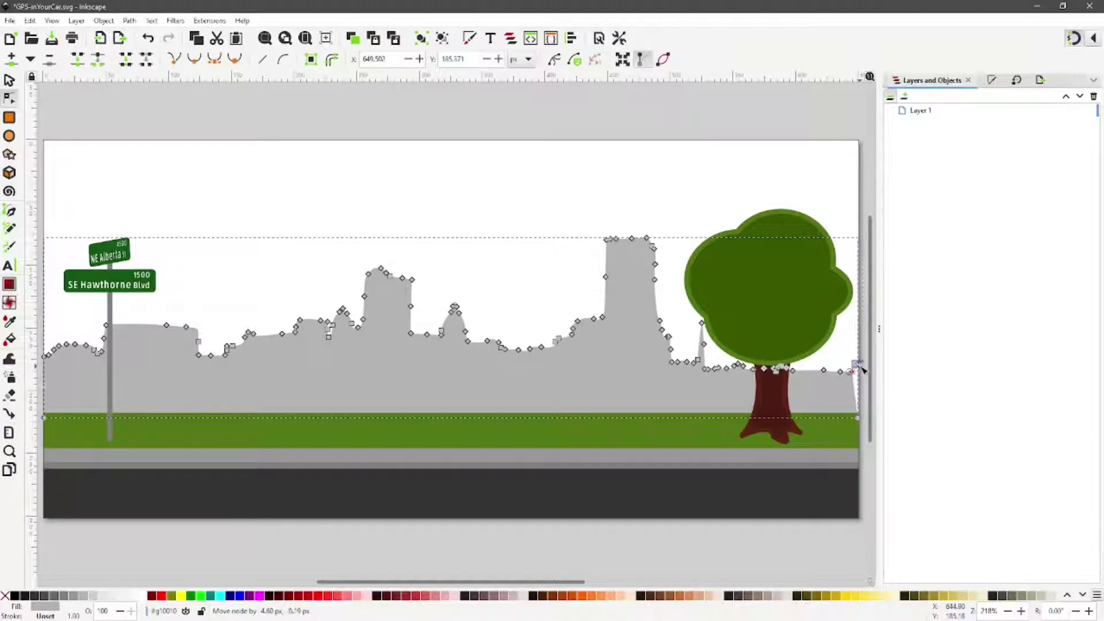
{"action": "left_click_drag", "start_coordinate": [865, 370], "coordinate": [857, 375]}
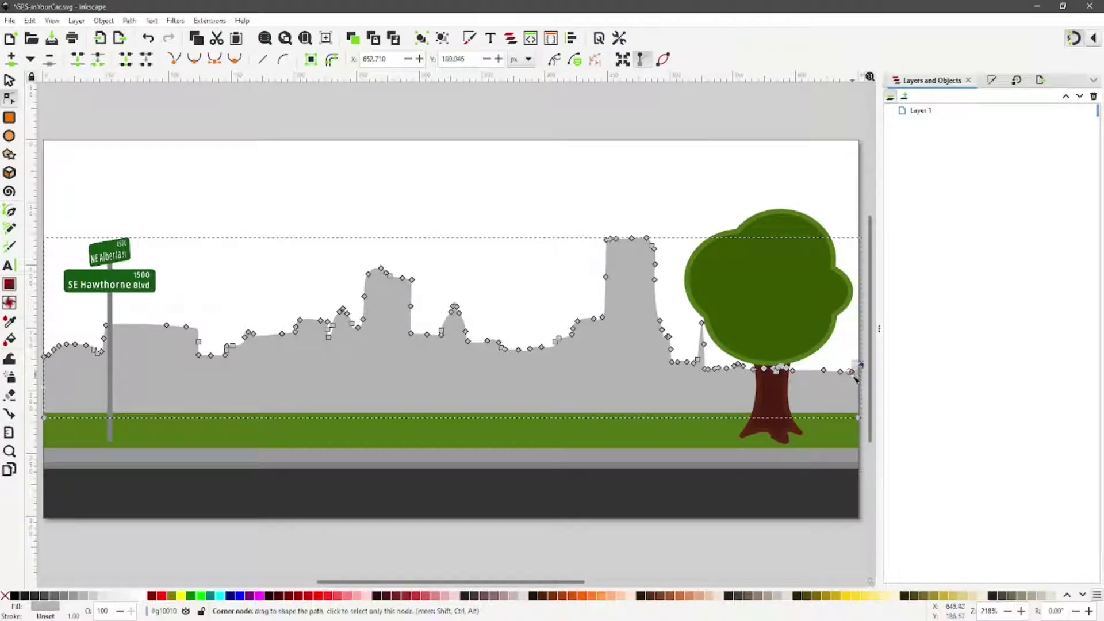
{"action": "left_click", "coordinate": [46, 358]}
{"action": "left_click_drag", "start_coordinate": [855, 375], "coordinate": [860, 369]}
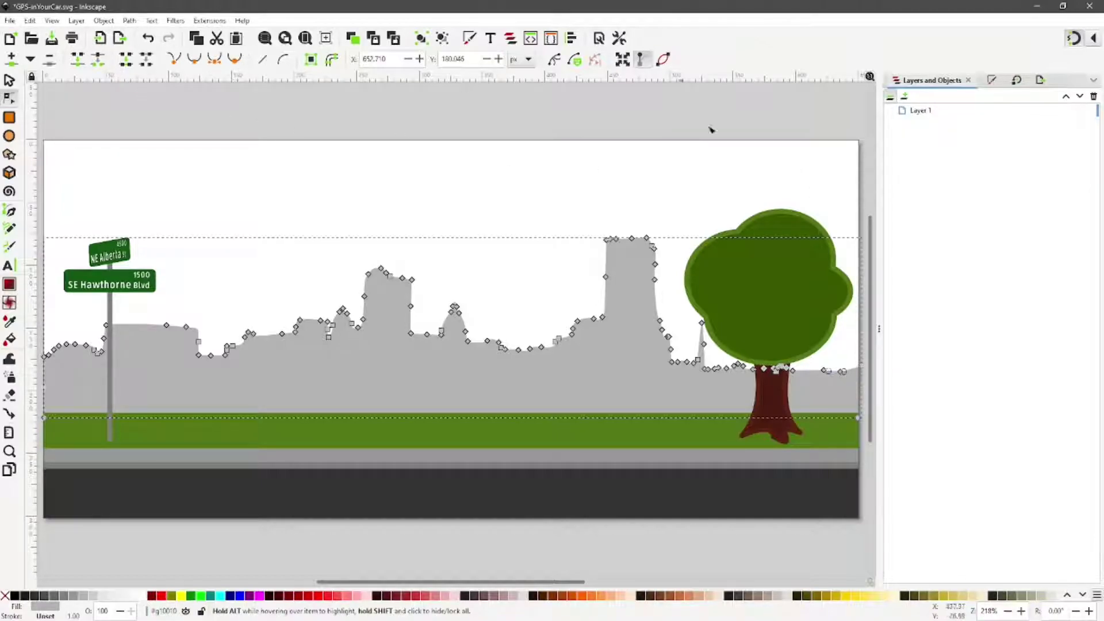
{"action": "left_click", "coordinate": [1040, 80]}
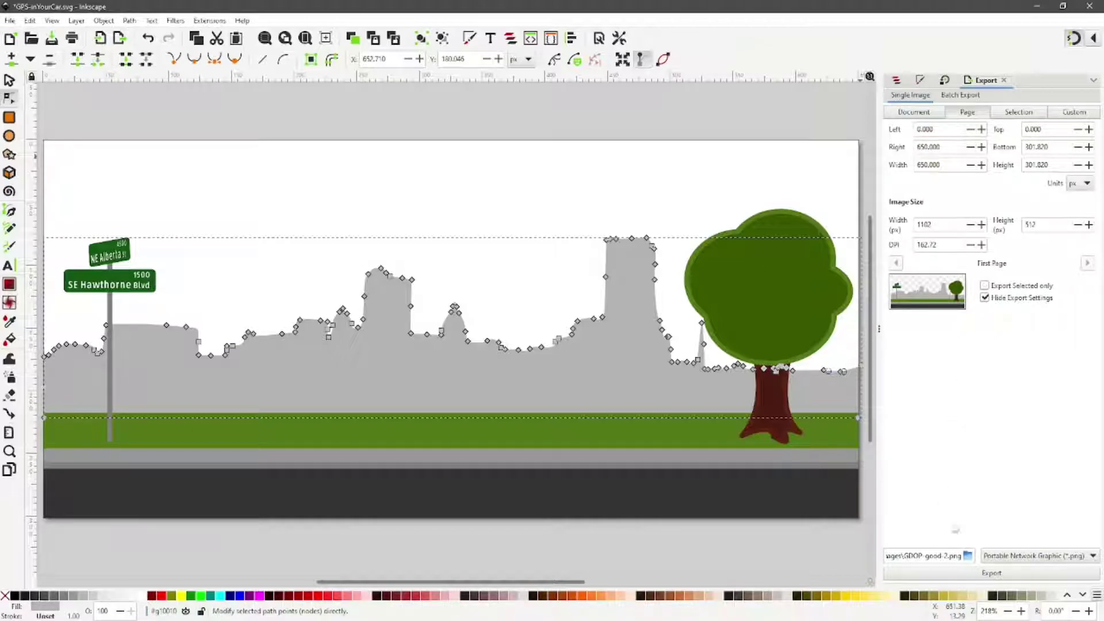
{"action": "left_click", "coordinate": [975, 574]}
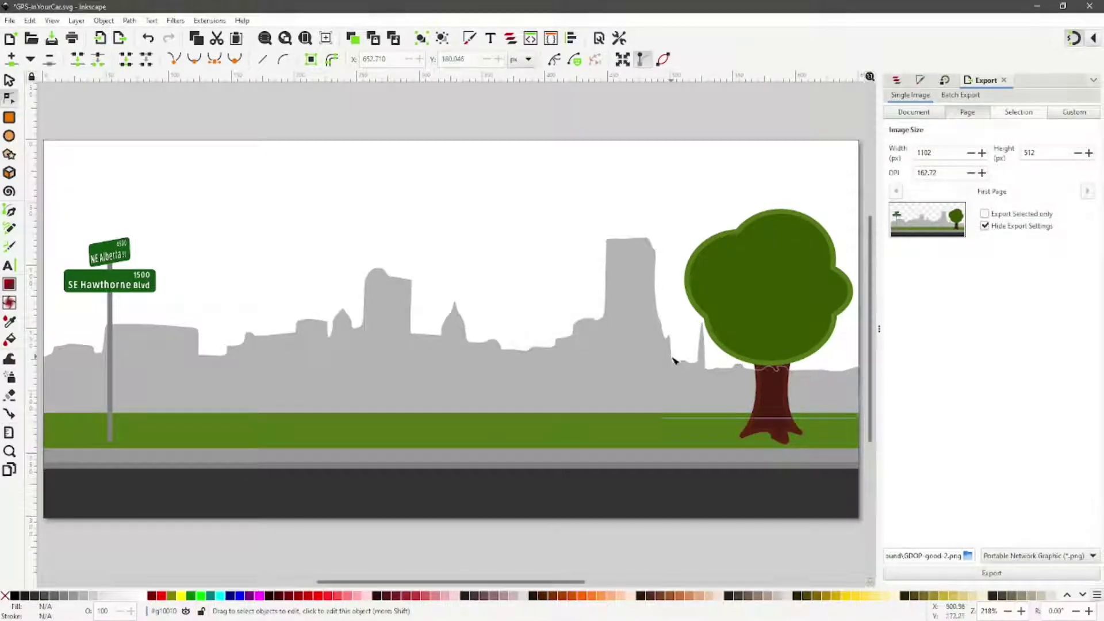
- Preview the exported GDOP-good-2.png from the Continuous Background folder, then close the viewer
{"action": "left_click", "coordinate": [1039, 8]}
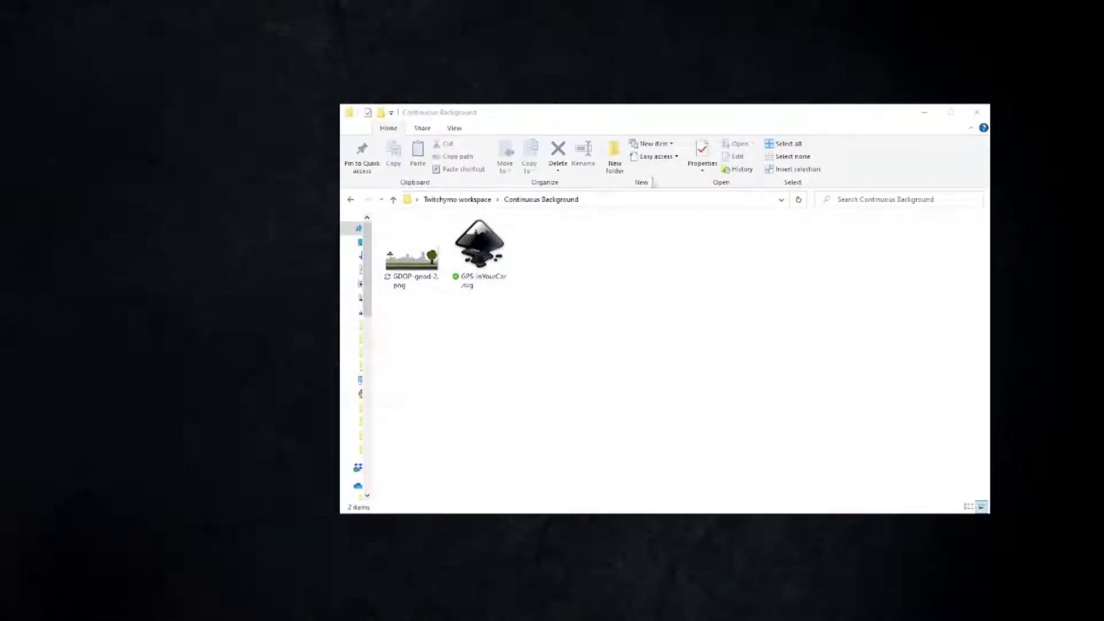
{"action": "left_click", "coordinate": [405, 263]}
{"action": "double_click", "coordinate": [405, 262]}
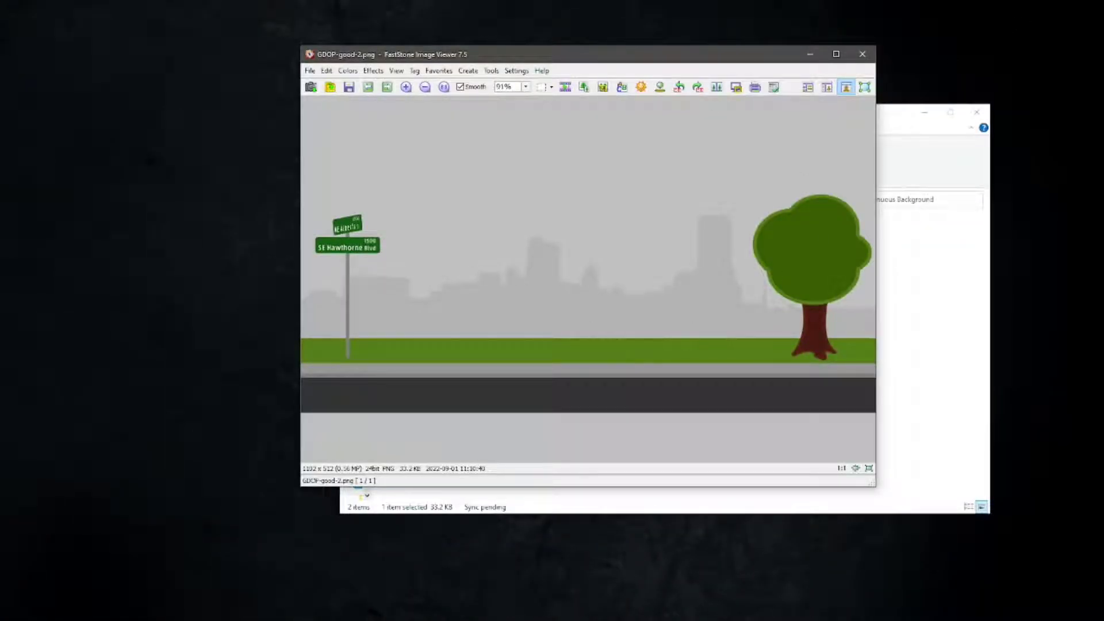
{"action": "left_click", "coordinate": [863, 55]}
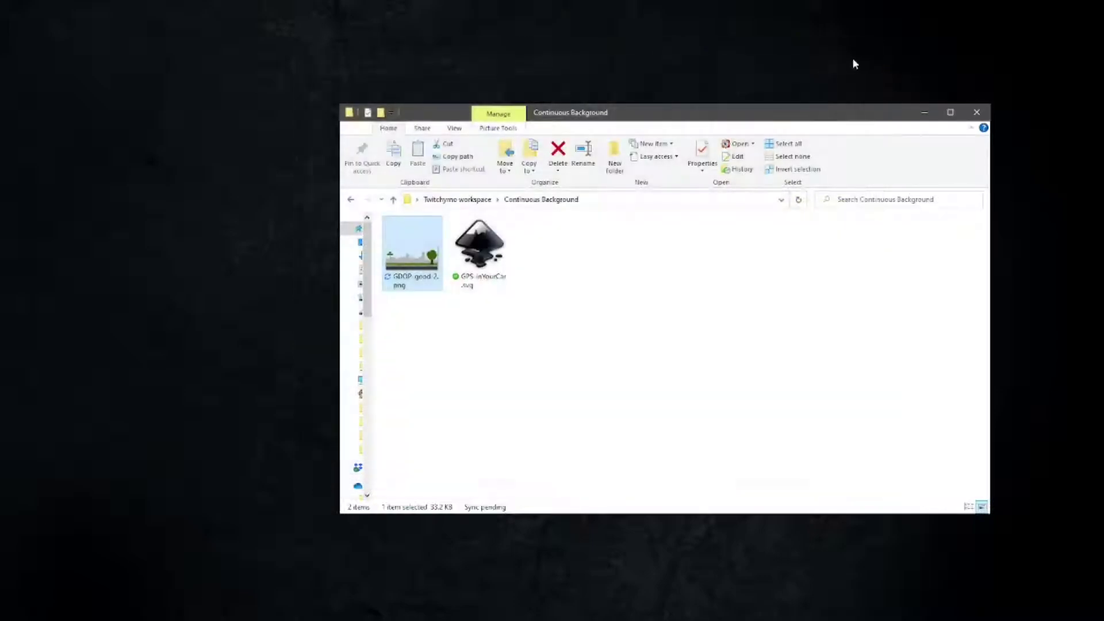
{"action": "left_click", "coordinate": [676, 235]}
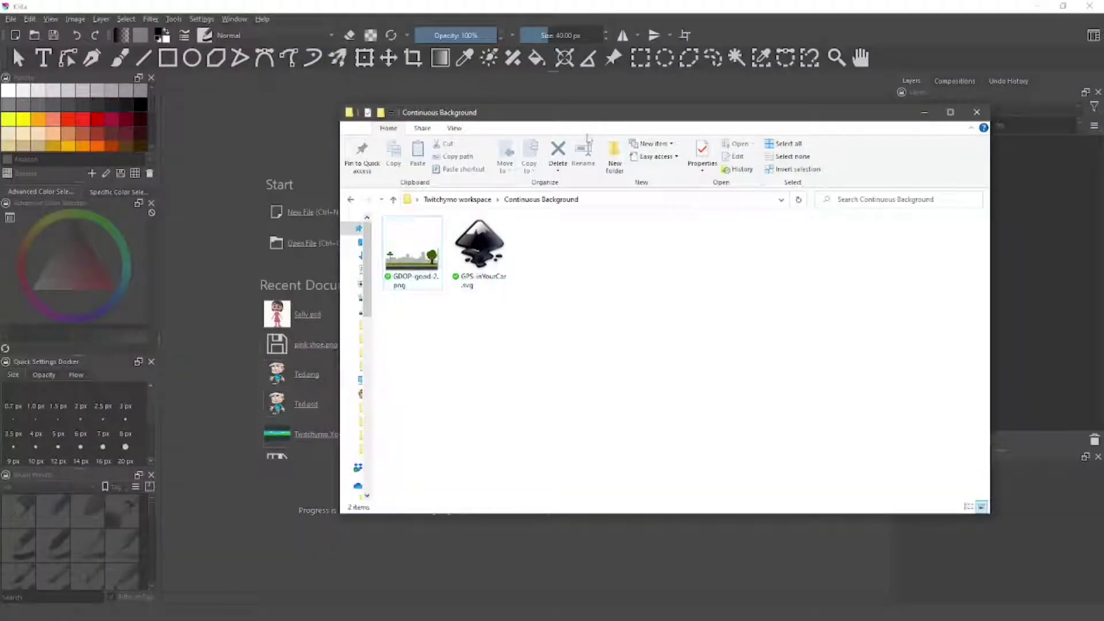
- Drag GDOP-good-2.png into Krita to open it as a 1102 × 512 document
{"action": "left_click_drag", "start_coordinate": [601, 115], "coordinate": [666, 106]}
{"action": "left_click_drag", "start_coordinate": [596, 105], "coordinate": [577, 17]}
{"action": "left_click_drag", "start_coordinate": [449, 166], "coordinate": [569, 462]}
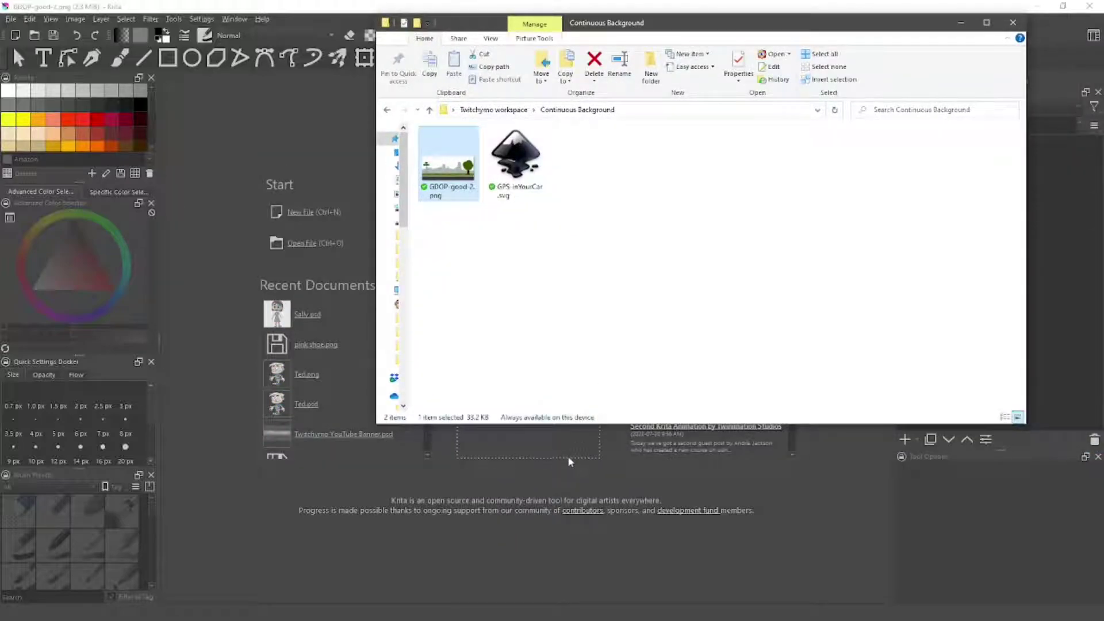
{"action": "left_click_drag", "start_coordinate": [878, 29], "coordinate": [734, 101]}
{"action": "left_click", "coordinate": [754, 36]}
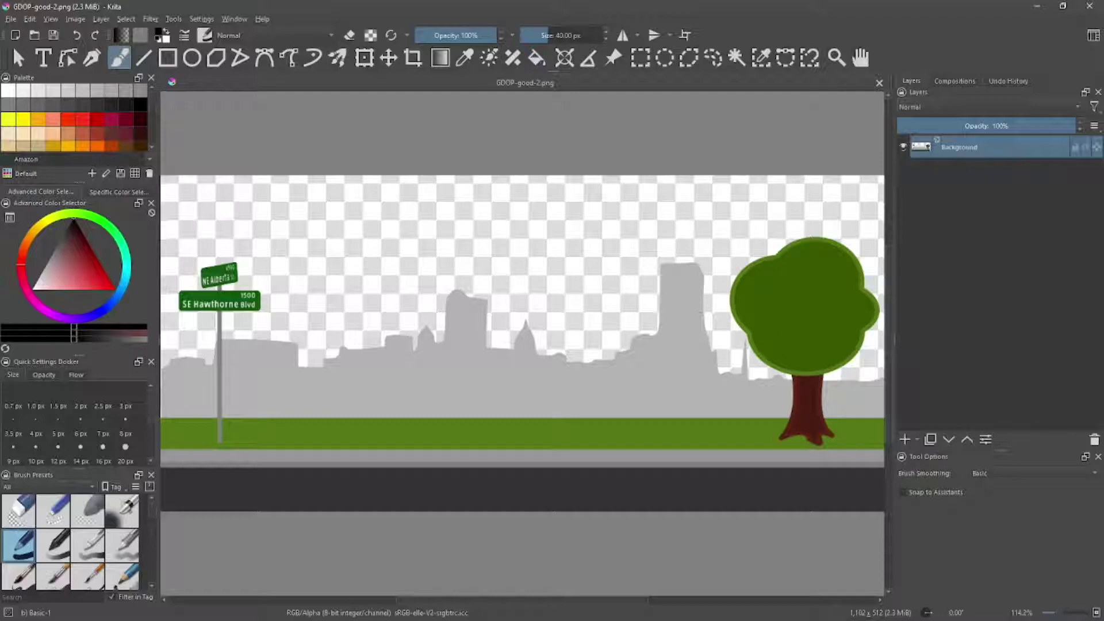
- Add a paint layer below Background and flood-fill it light blue as the sky
{"action": "left_click", "coordinate": [906, 440]}
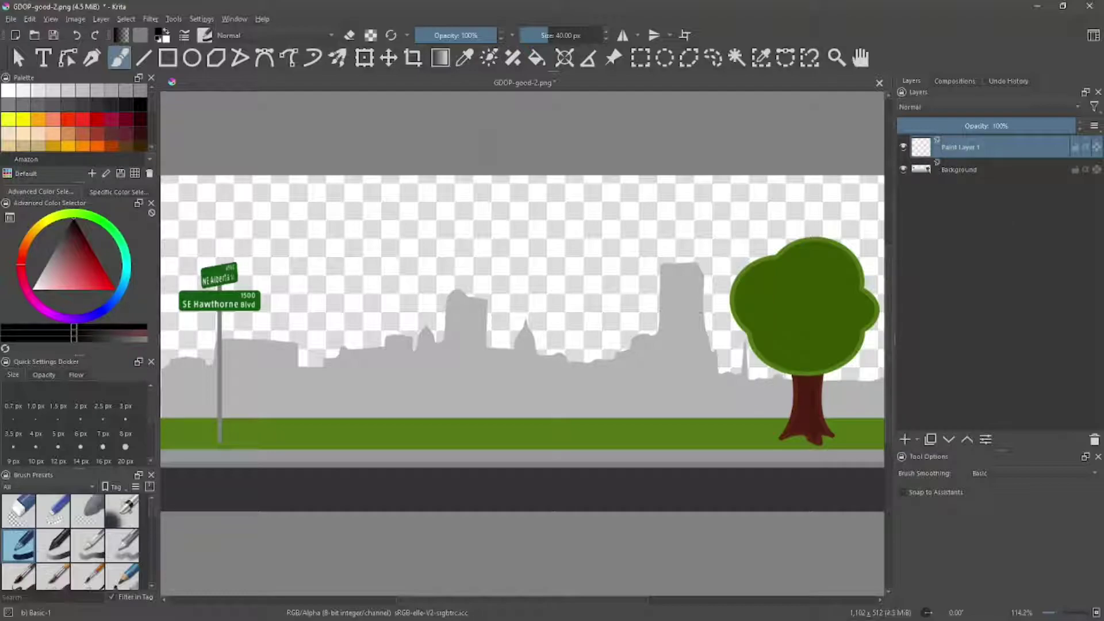
{"action": "left_click", "coordinate": [121, 287]}
{"action": "left_click", "coordinate": [96, 287]}
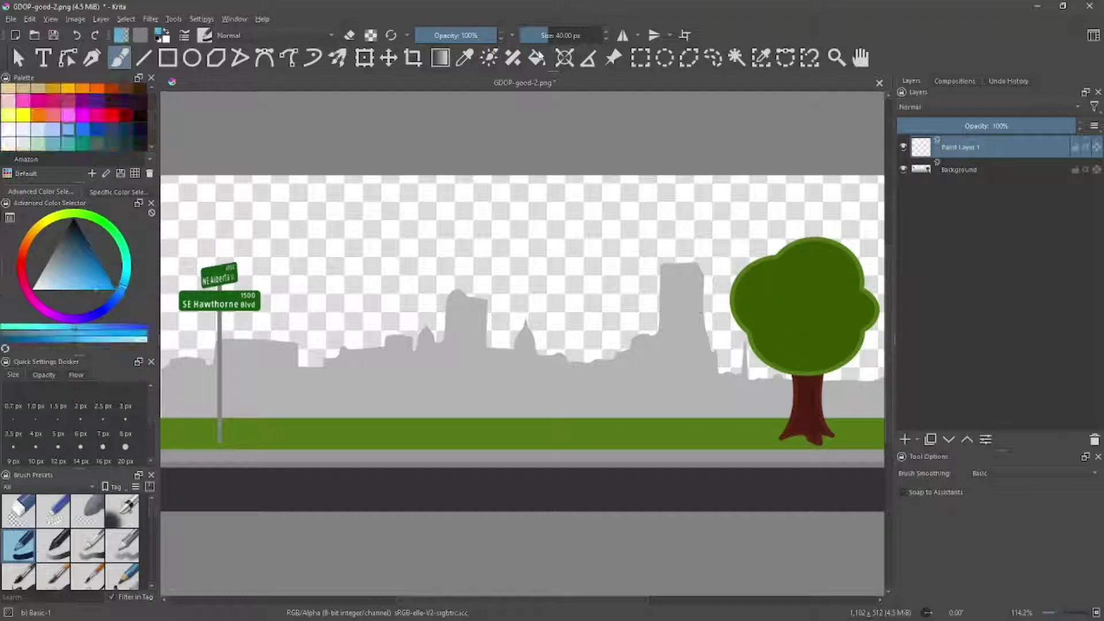
{"action": "key", "text": "f"}
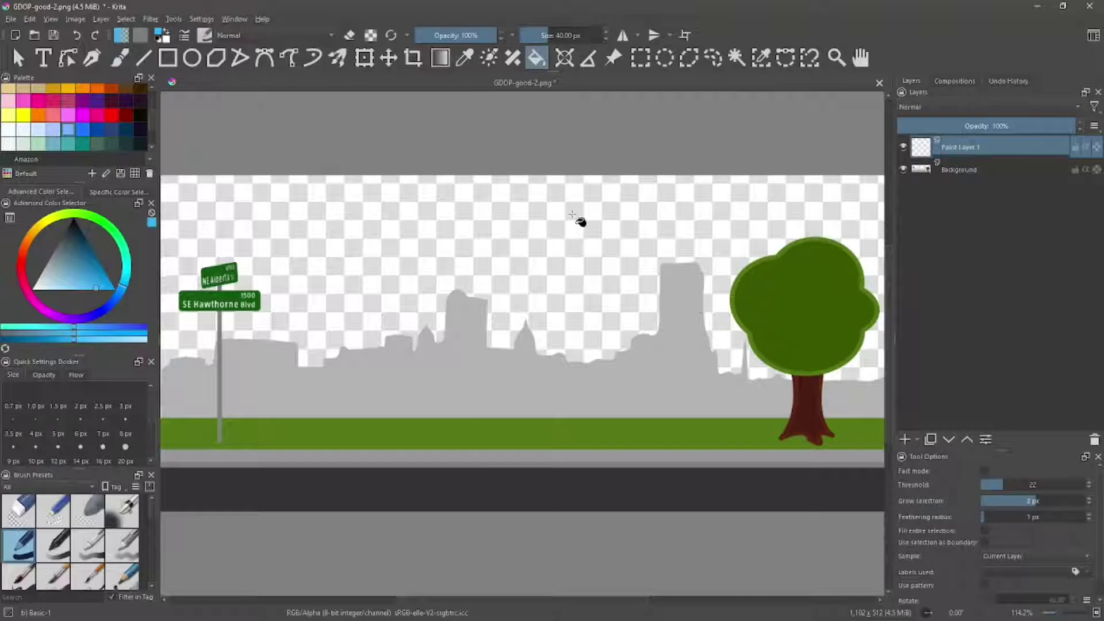
{"action": "left_click", "coordinate": [581, 193]}
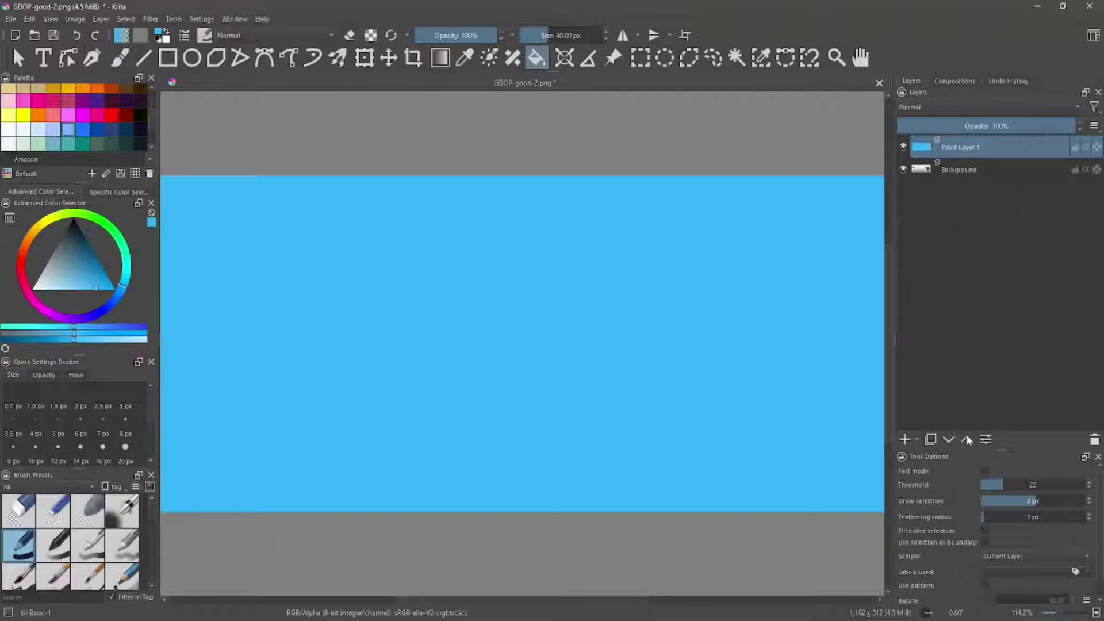
{"action": "left_click", "coordinate": [949, 440]}
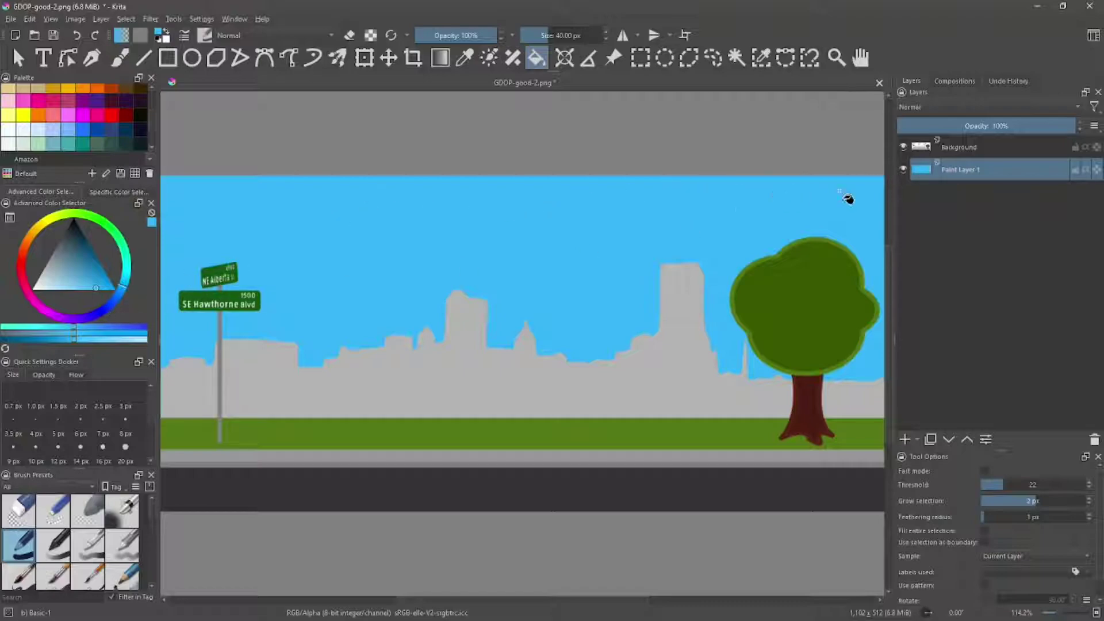
{"action": "left_click_drag", "start_coordinate": [97, 295], "coordinate": [78, 289]}
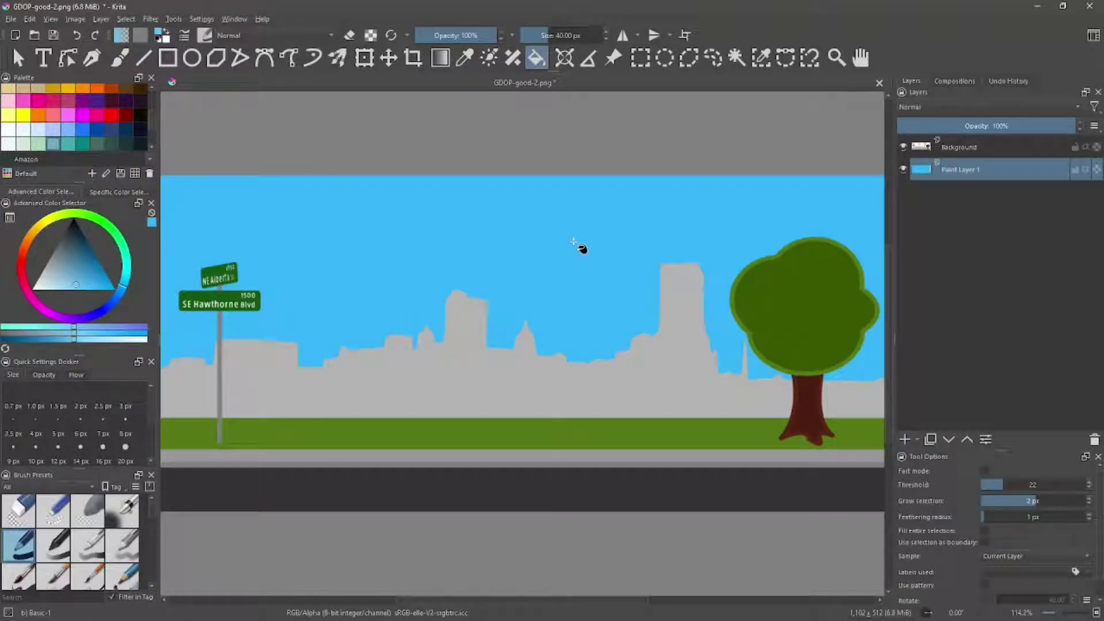
{"action": "left_click", "coordinate": [503, 239]}
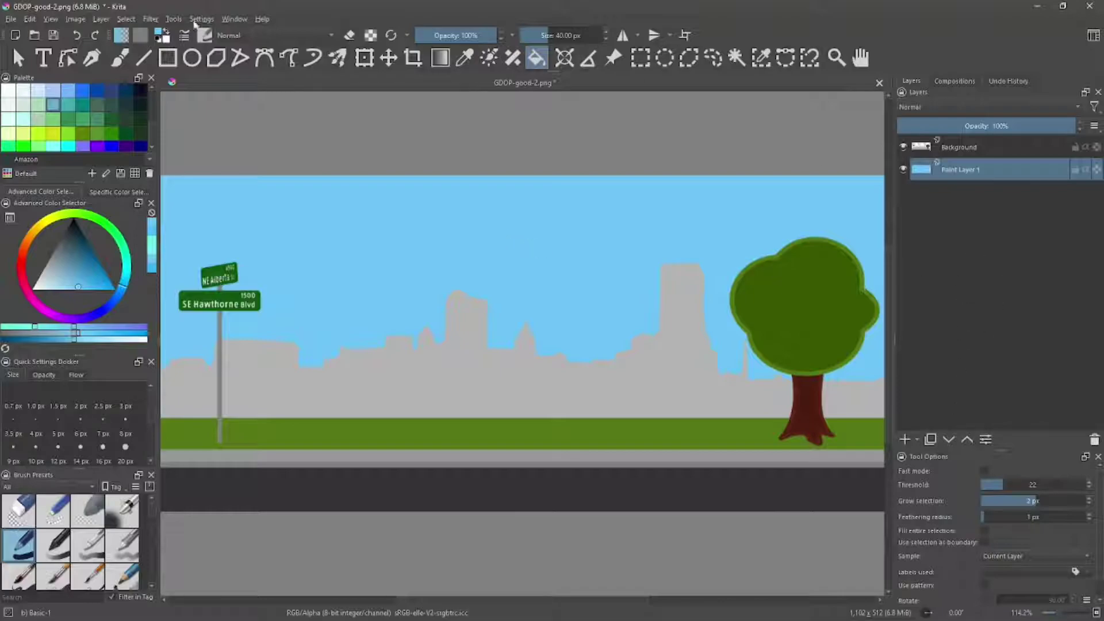
{"action": "left_click", "coordinate": [31, 20]}
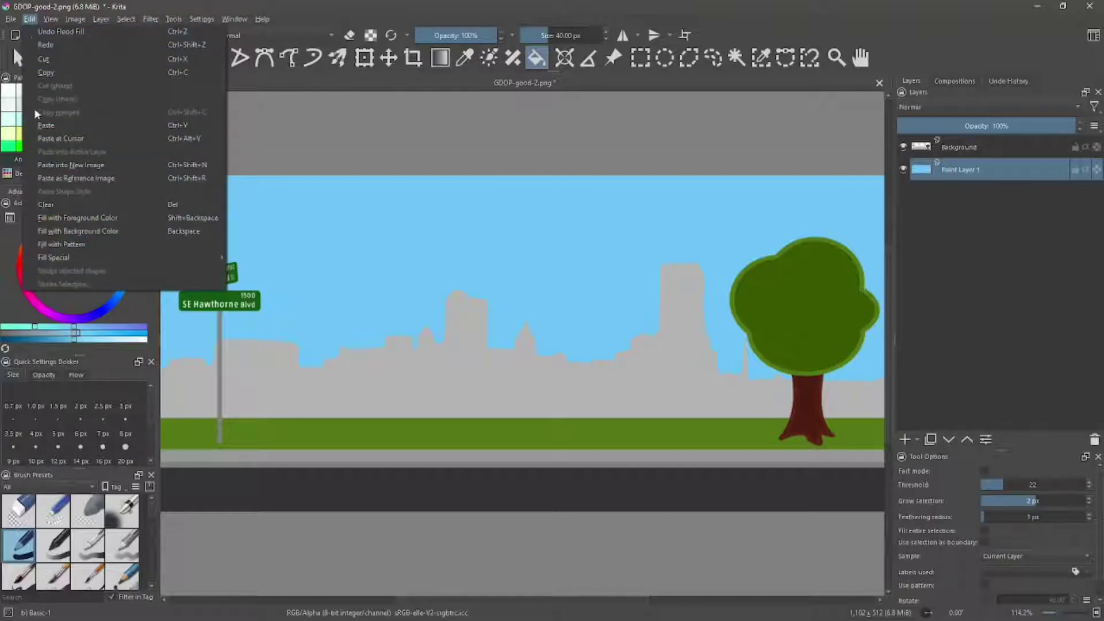
- Export the image over GDOP-good-2.png, confirming the replacement and PNG options, then close Krita
{"action": "mouse_move", "coordinate": [11, 23]}
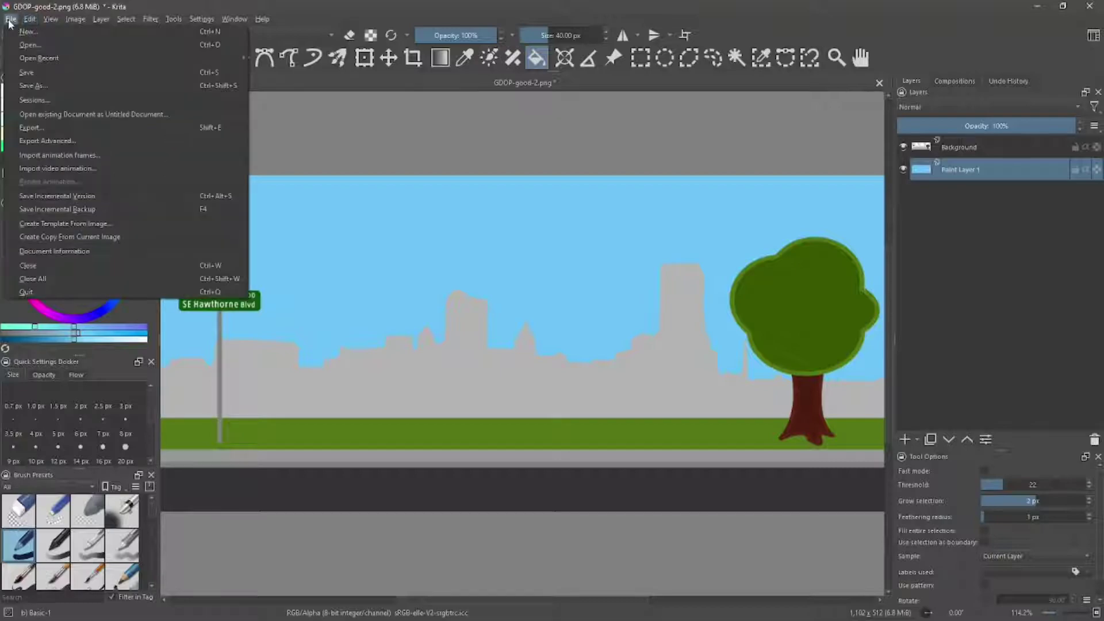
{"action": "left_click", "coordinate": [28, 128]}
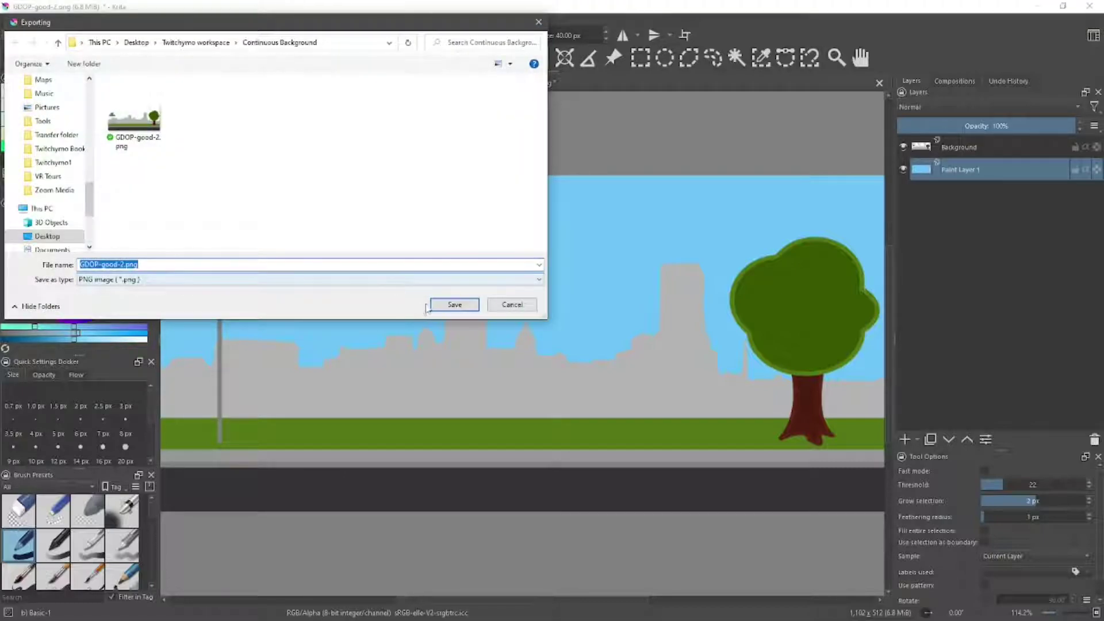
{"action": "left_click", "coordinate": [464, 311]}
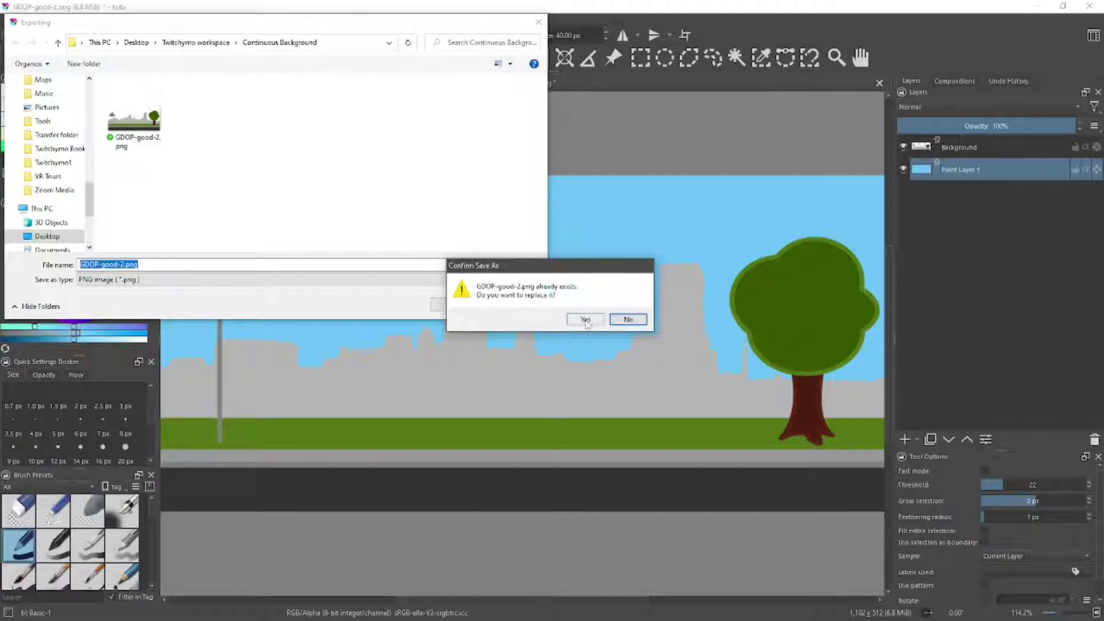
{"action": "left_click", "coordinate": [584, 322]}
{"action": "left_click", "coordinate": [693, 480]}
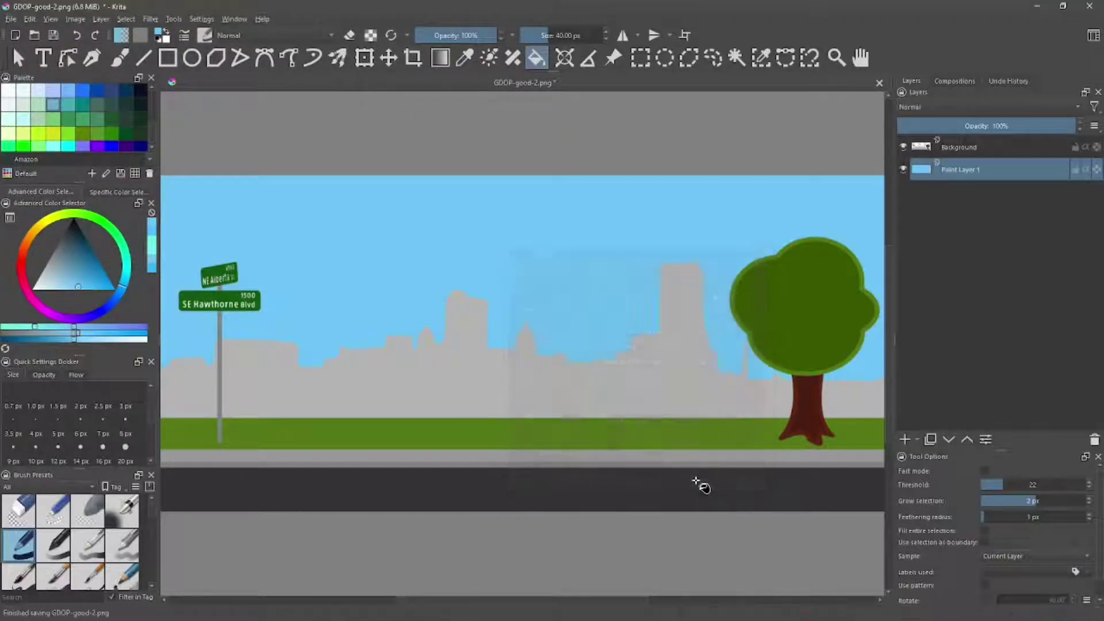
{"action": "left_click", "coordinate": [1090, 5]}
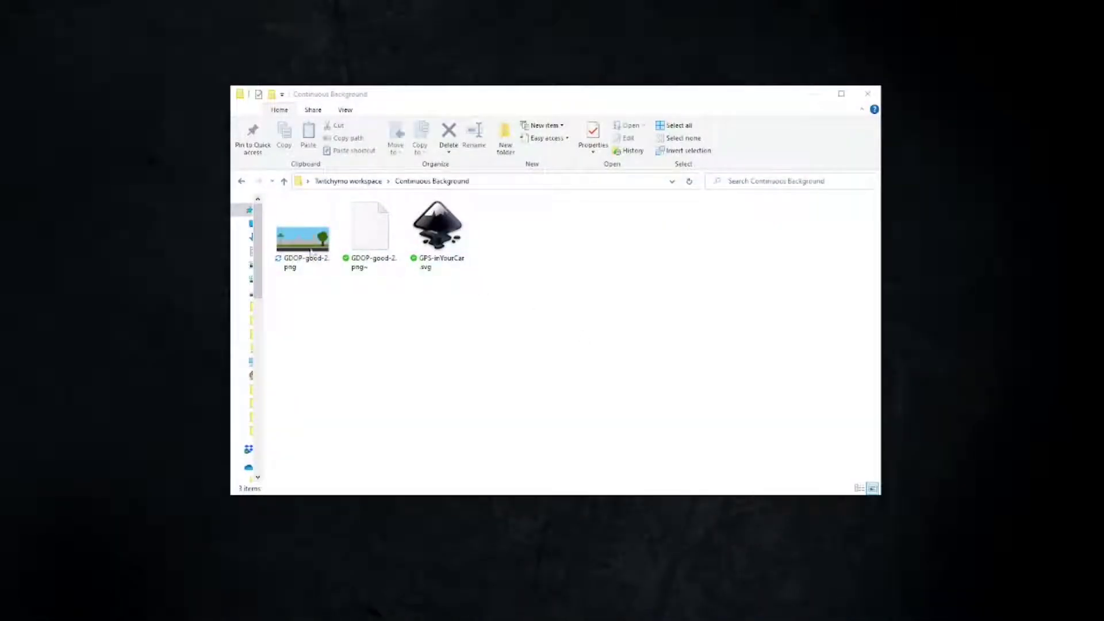
- Finish closing Krita, preview the new GDOP-good-2.png, and delete the GDOP-good-2.png~ backup
{"action": "left_click", "coordinate": [305, 245]}
{"action": "double_click", "coordinate": [305, 244]}
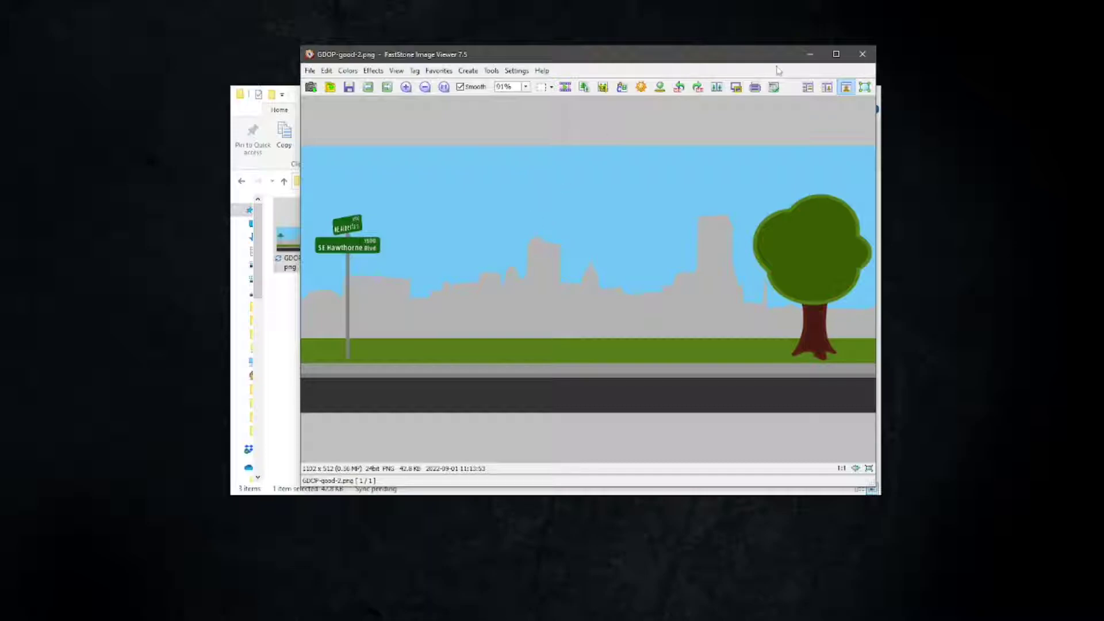
{"action": "left_click", "coordinate": [863, 54]}
{"action": "left_click", "coordinate": [370, 232]}
{"action": "left_click", "coordinate": [448, 135]}
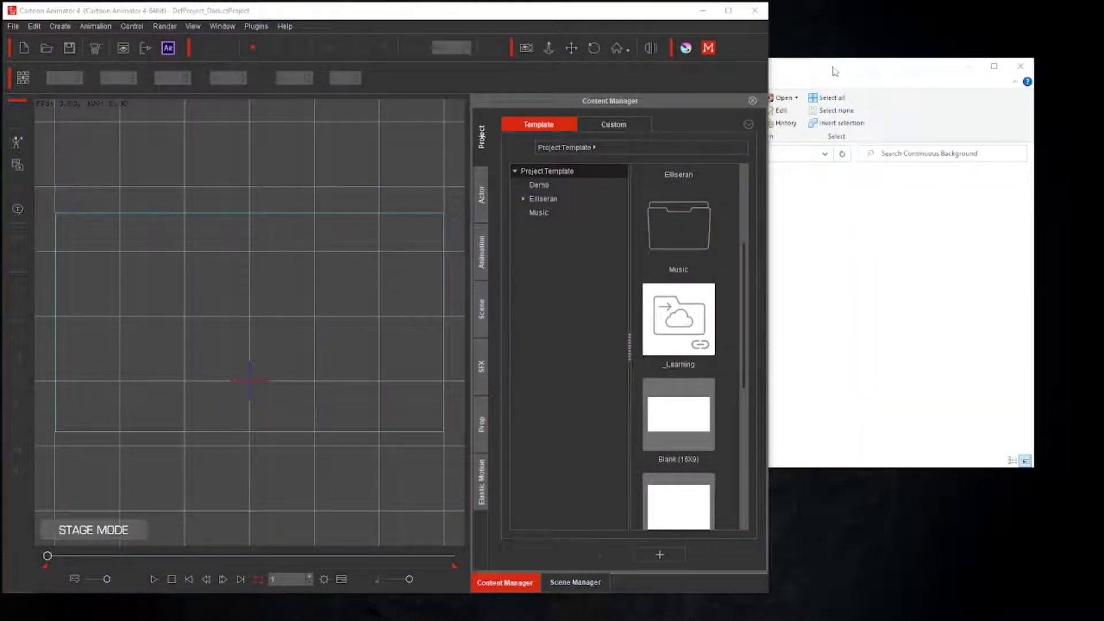
- Import GDOP-good-1.png onto the stage as a prop at X 0, Y 0, then maximize the window
{"action": "left_click", "coordinate": [835, 71]}
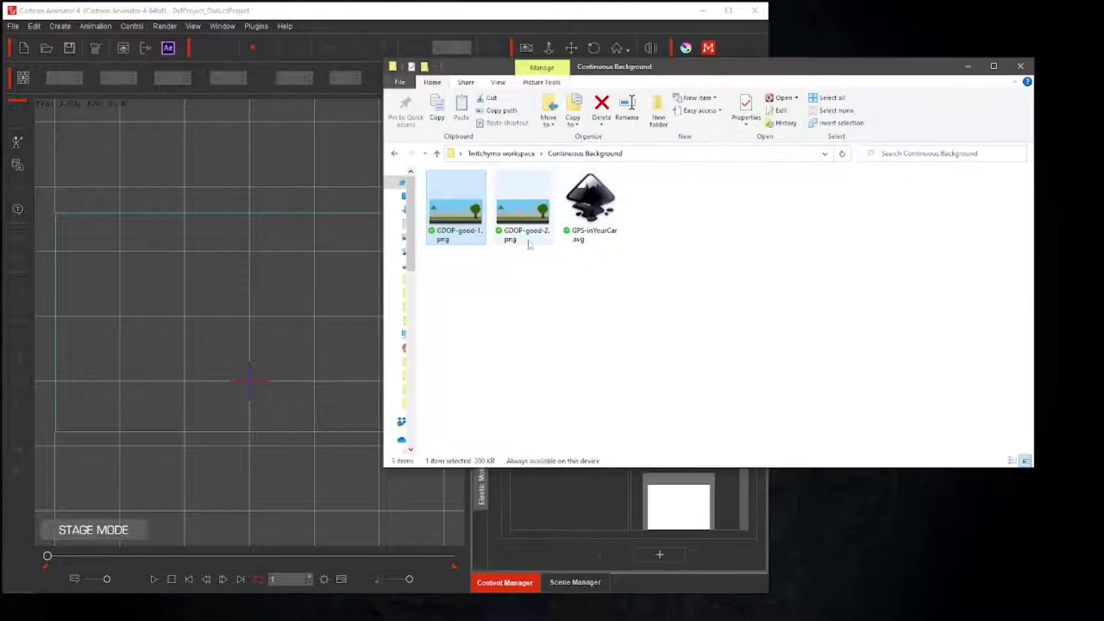
{"action": "left_click_drag", "start_coordinate": [466, 215], "coordinate": [257, 332]}
{"action": "left_click", "coordinate": [315, 263]}
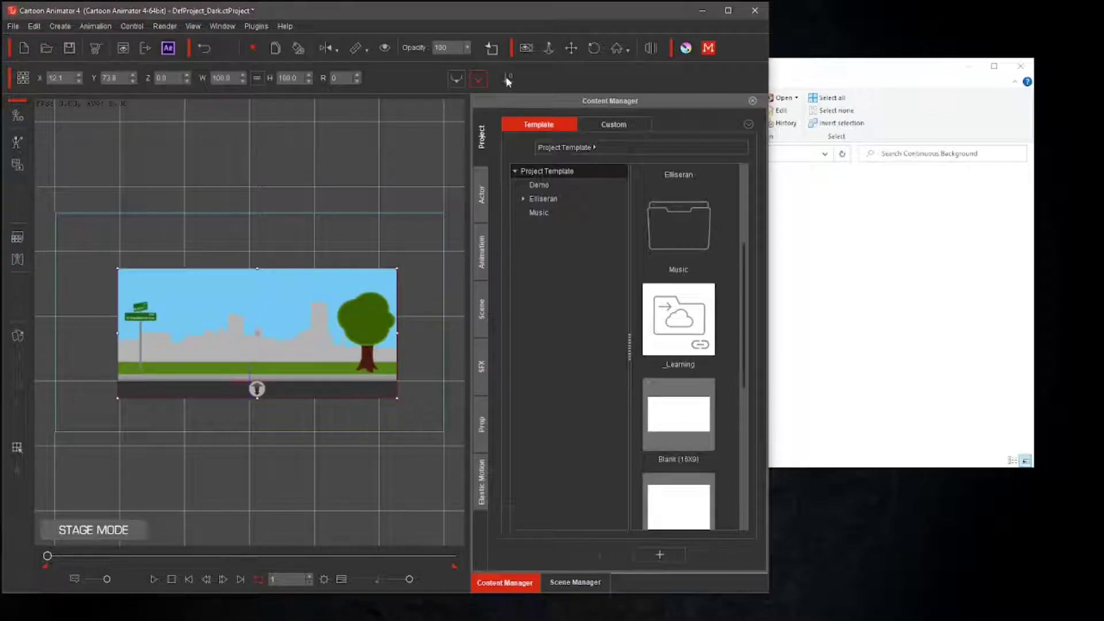
{"action": "left_click", "coordinate": [507, 81]}
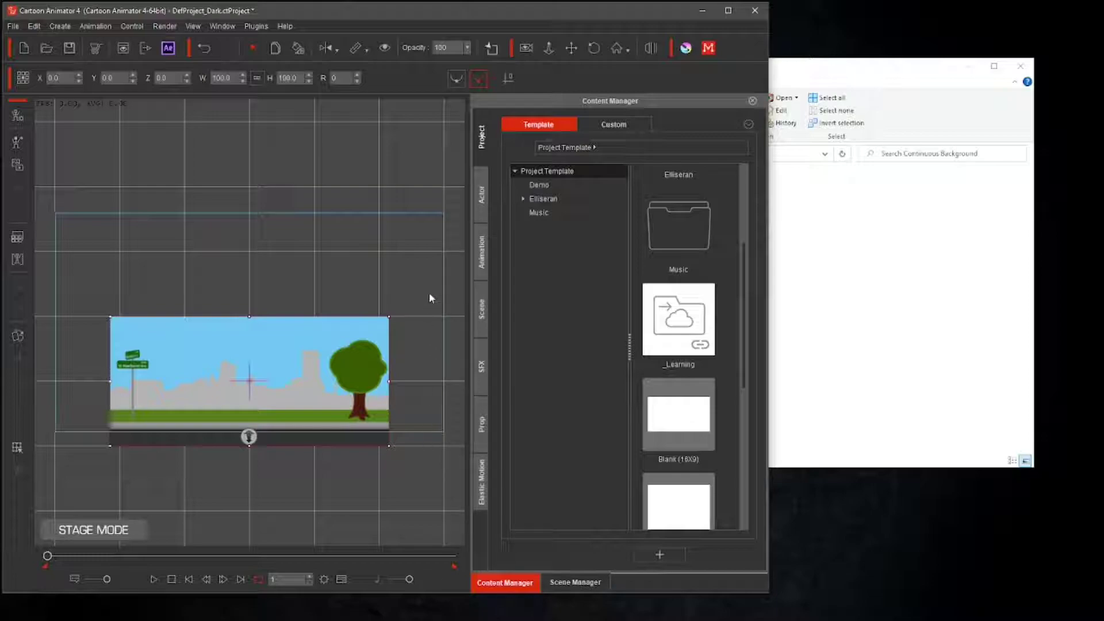
{"action": "left_click", "coordinate": [414, 295]}
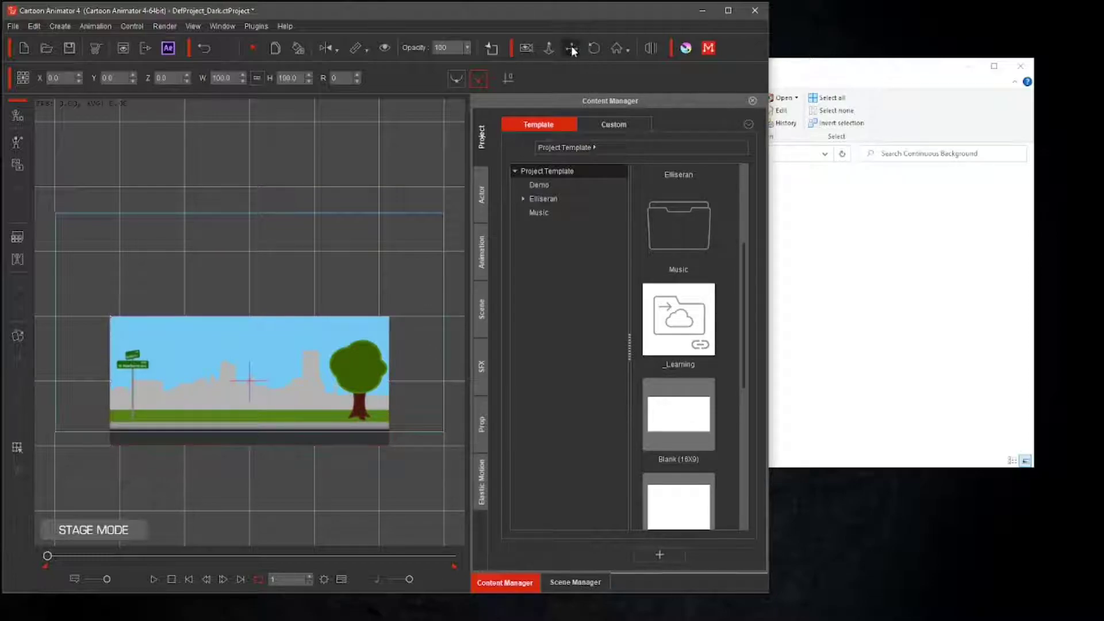
{"action": "left_click_drag", "start_coordinate": [414, 294], "coordinate": [389, 171]}
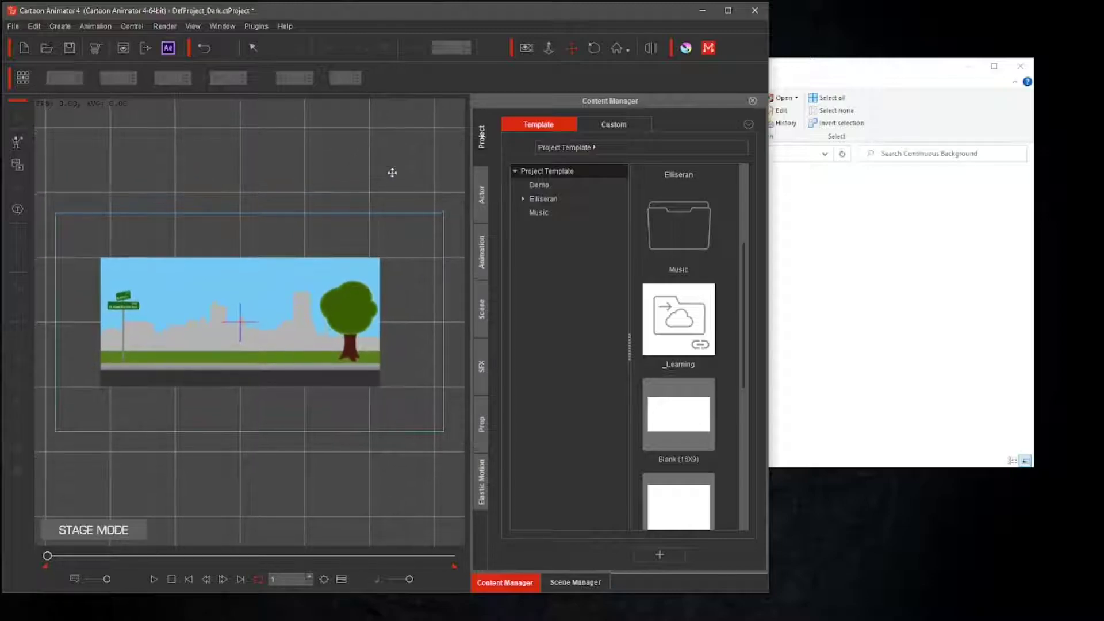
{"action": "left_click", "coordinate": [727, 10]}
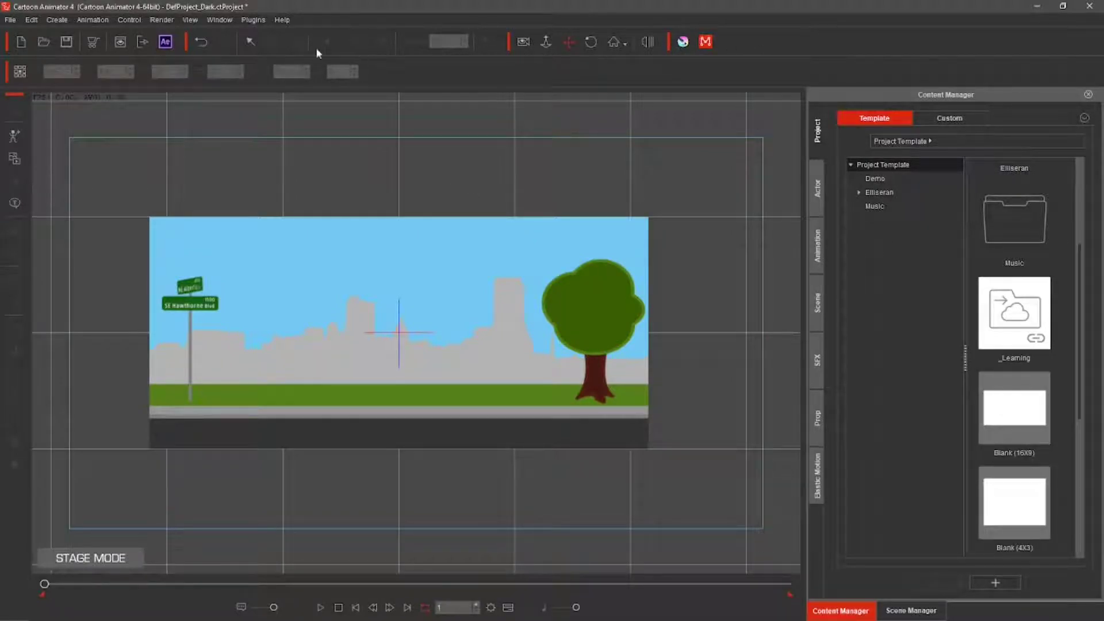
- Duplicate the background and place the copy against the original's right edge at X 430
{"action": "left_click", "coordinate": [250, 42]}
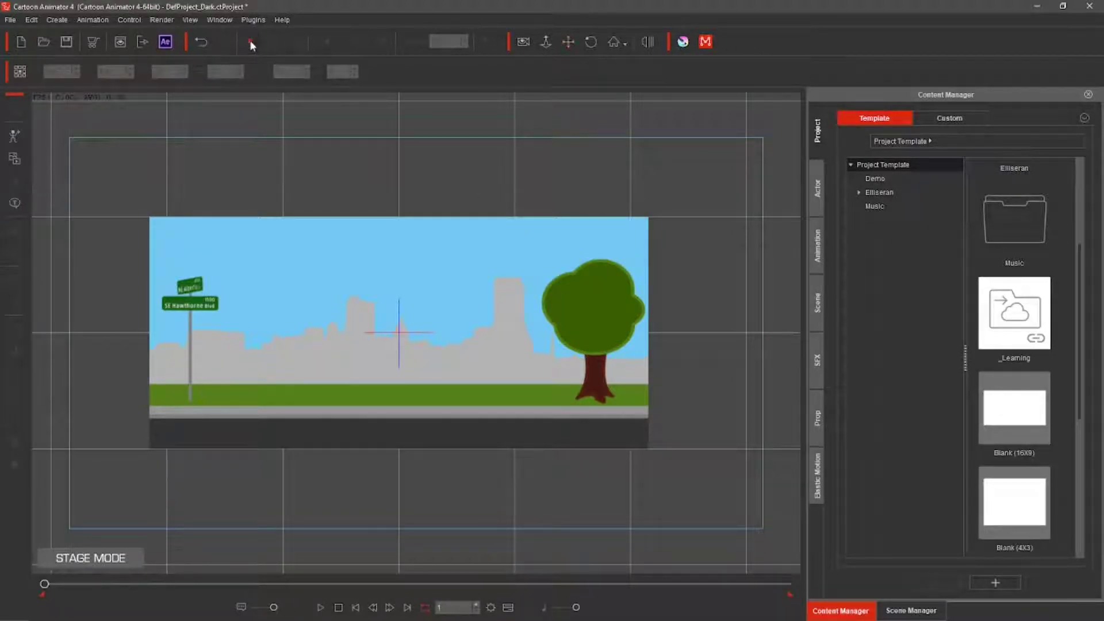
{"action": "left_click", "coordinate": [336, 247]}
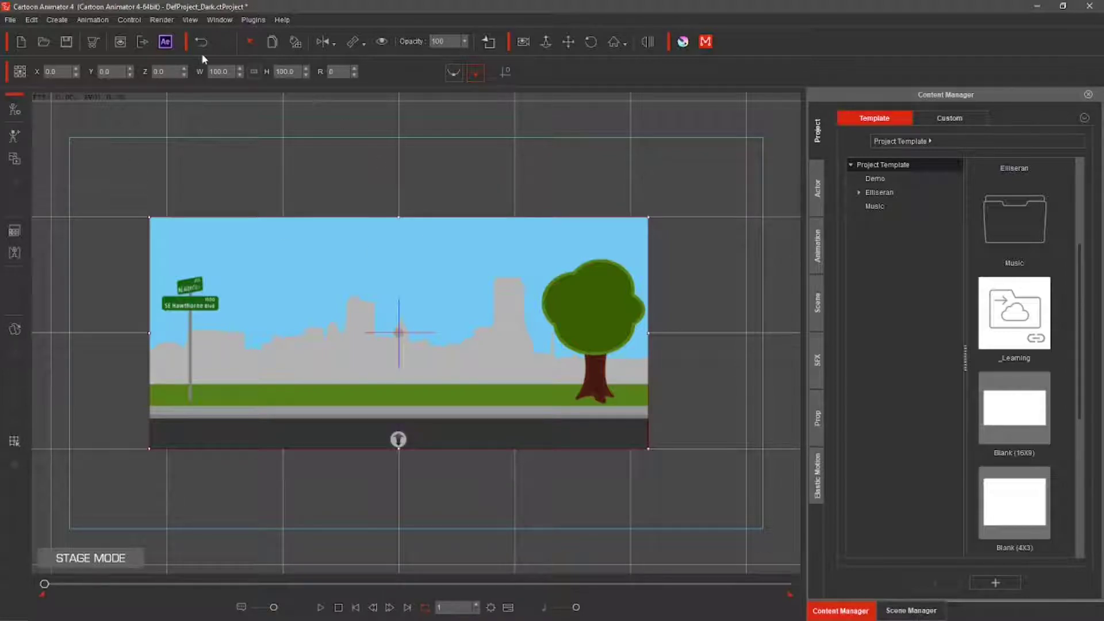
{"action": "left_click", "coordinate": [273, 41]}
{"action": "left_click_drag", "start_coordinate": [288, 274], "coordinate": [793, 272]}
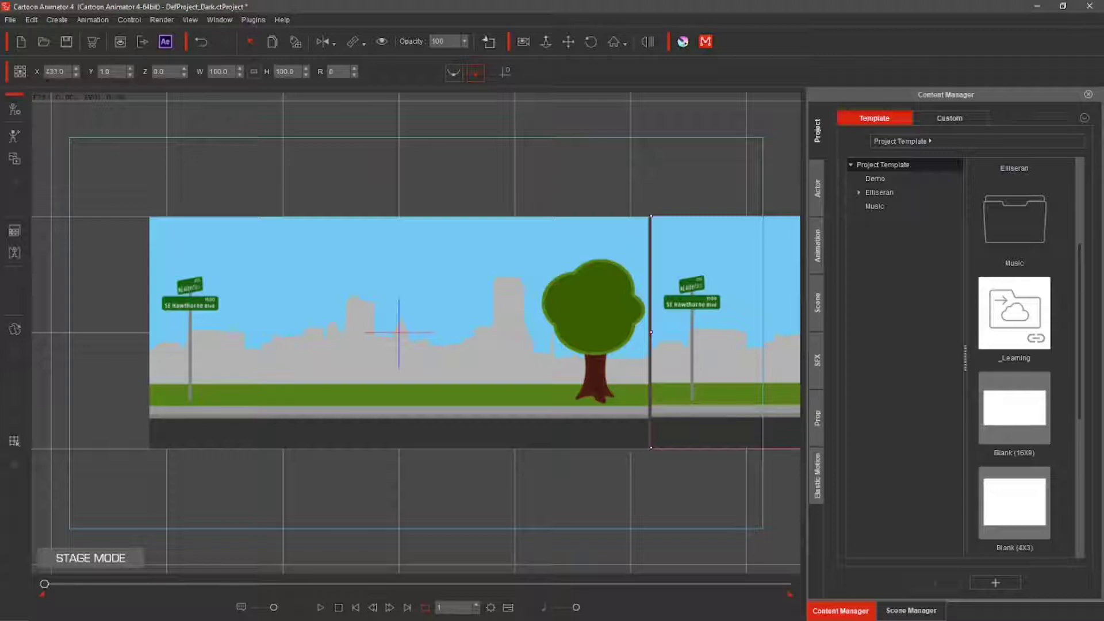
{"action": "left_click", "coordinate": [76, 74]}
{"action": "left_click", "coordinate": [74, 75]}
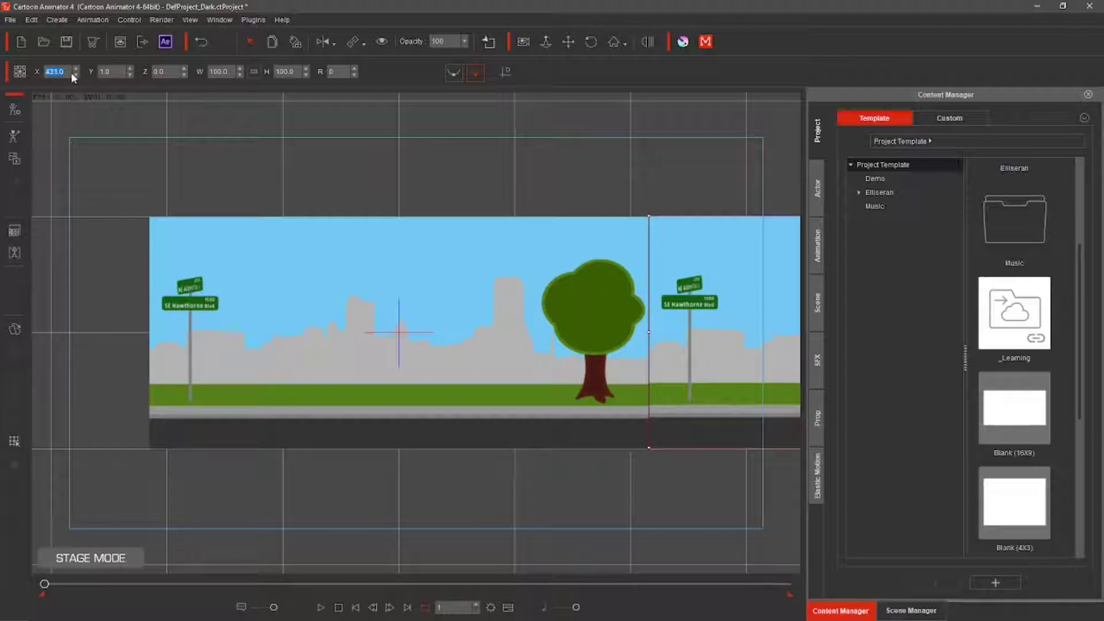
{"action": "left_click", "coordinate": [75, 75]}
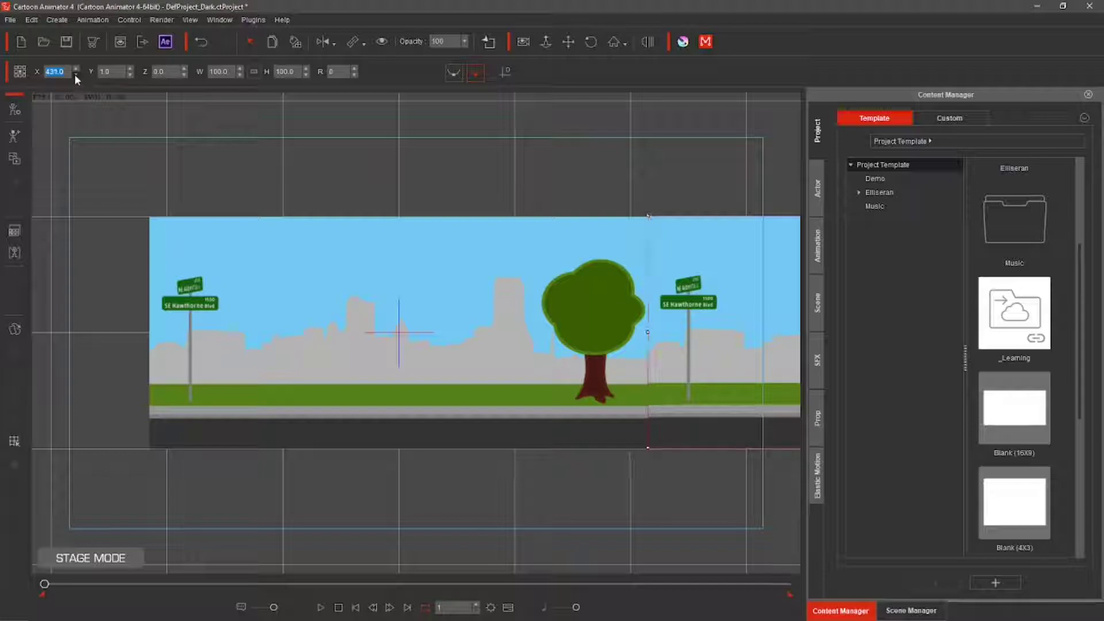
- Set the right background copy's Y position to 0
{"action": "left_click", "coordinate": [610, 176]}
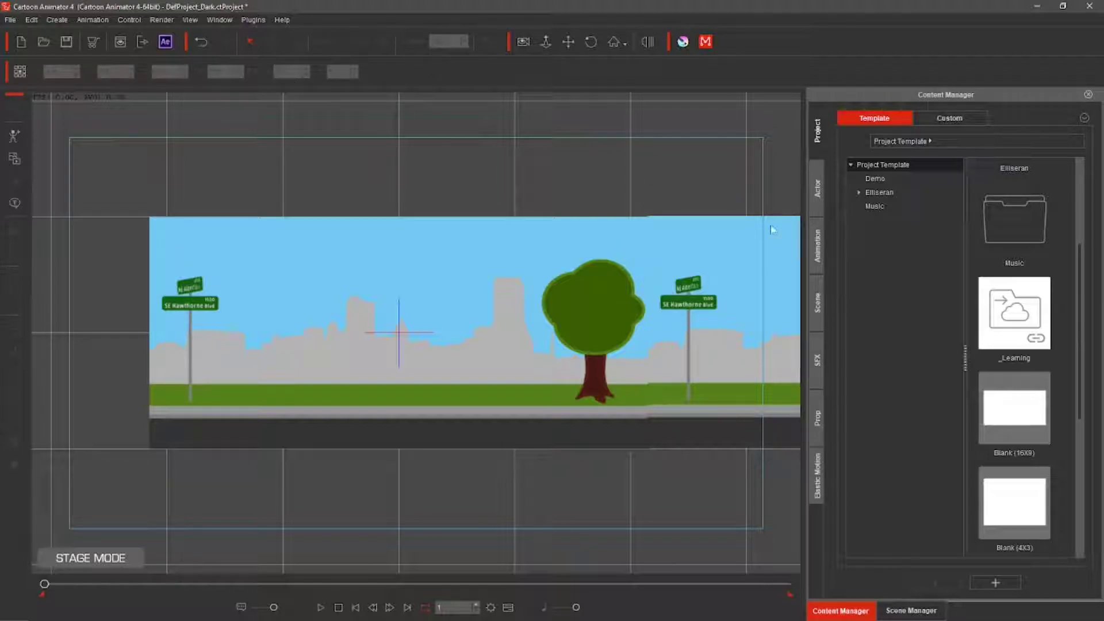
{"action": "left_click", "coordinate": [735, 227]}
{"action": "left_click", "coordinate": [85, 70]}
{"action": "type", "text": "0"}
{"action": "key", "text": "Return"}
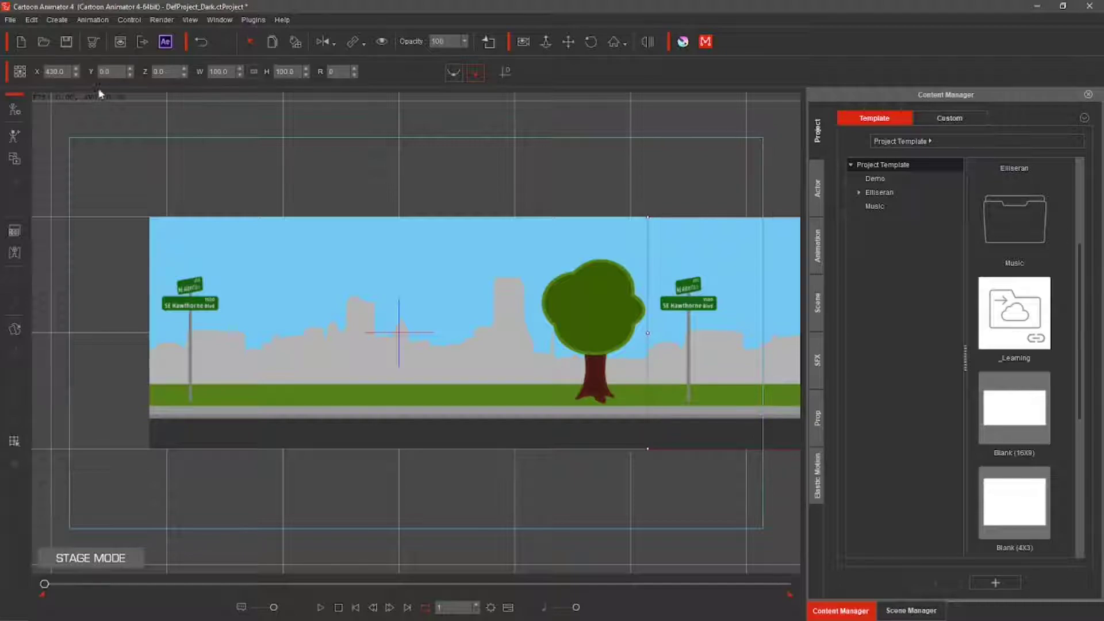
- Delete the duplicate background copy from the stage
{"action": "left_click", "coordinate": [484, 166]}
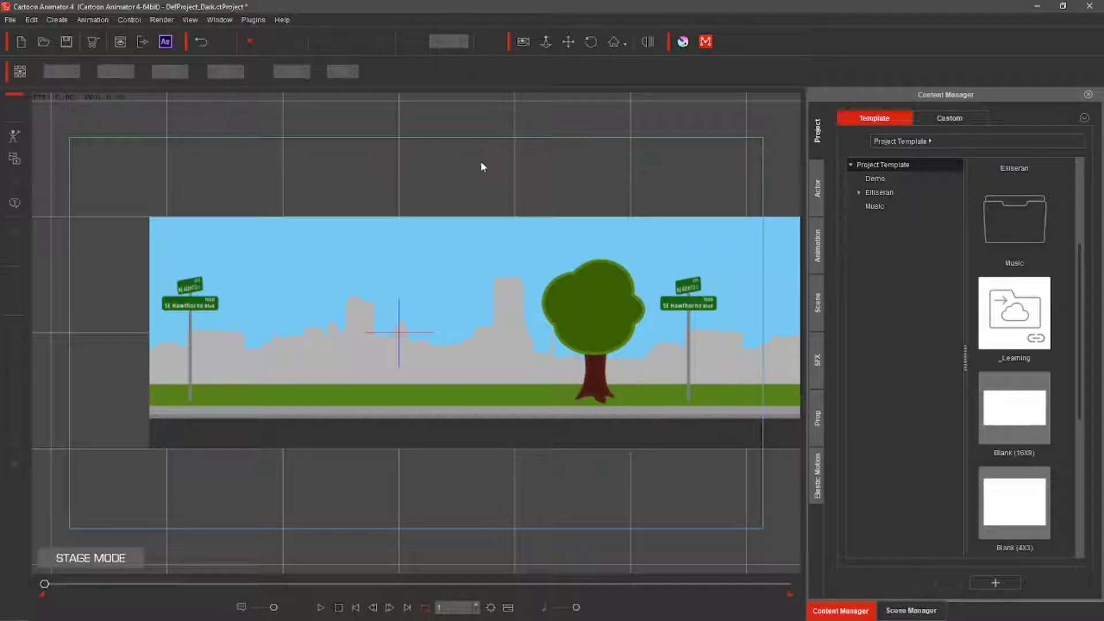
{"action": "left_click", "coordinate": [759, 256]}
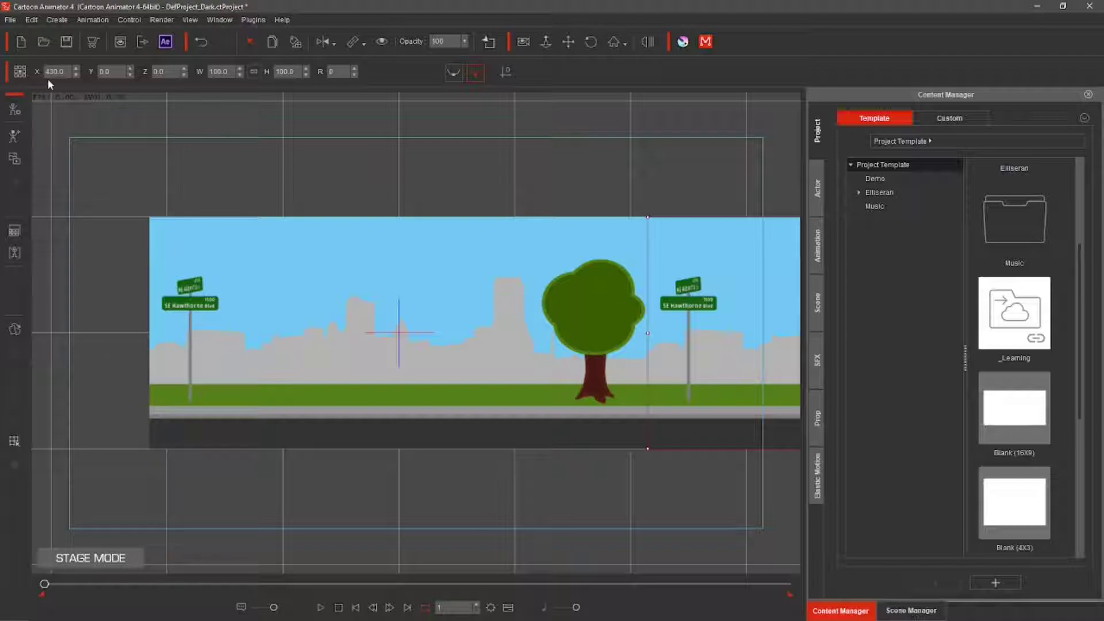
{"action": "right_click", "coordinate": [721, 274]}
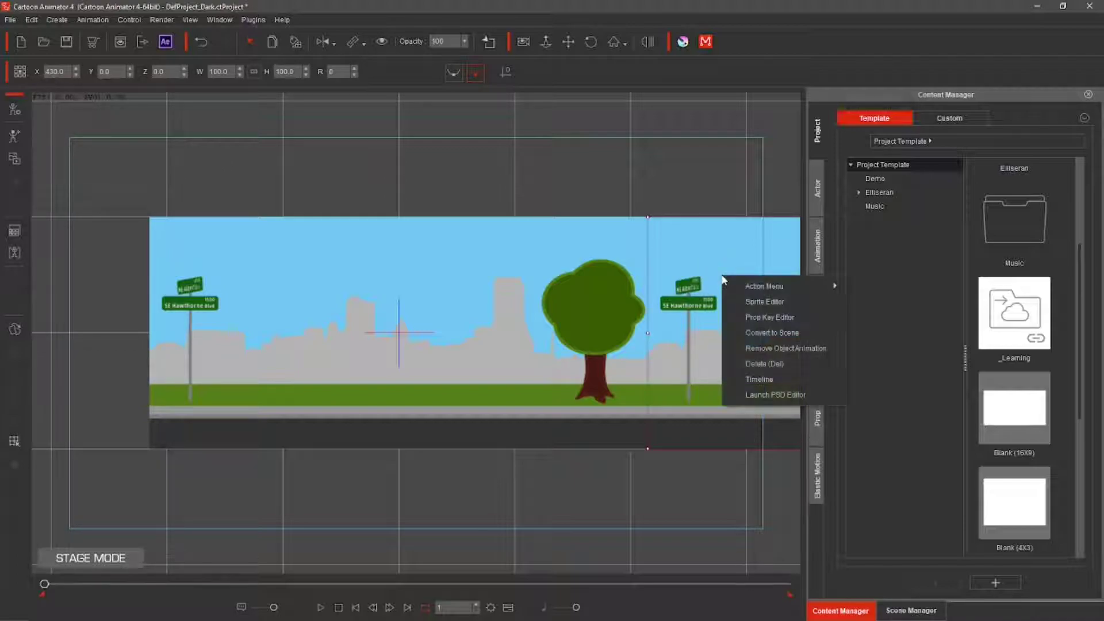
{"action": "left_click", "coordinate": [762, 364]}
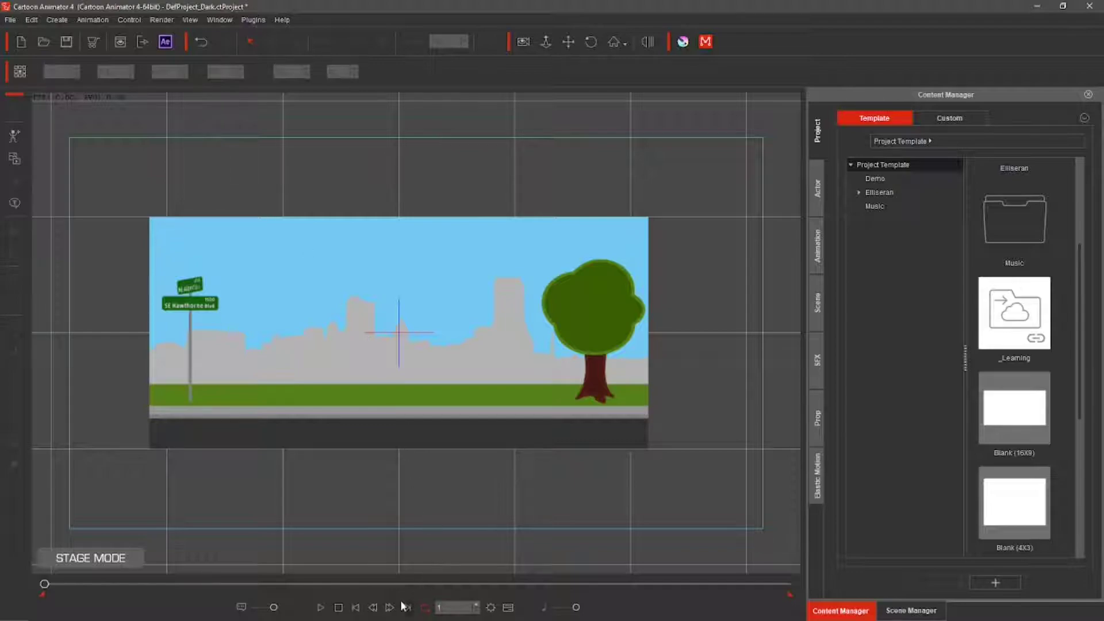
- Show the timeline and set the project length to 198 frames
{"action": "left_click", "coordinate": [508, 607]}
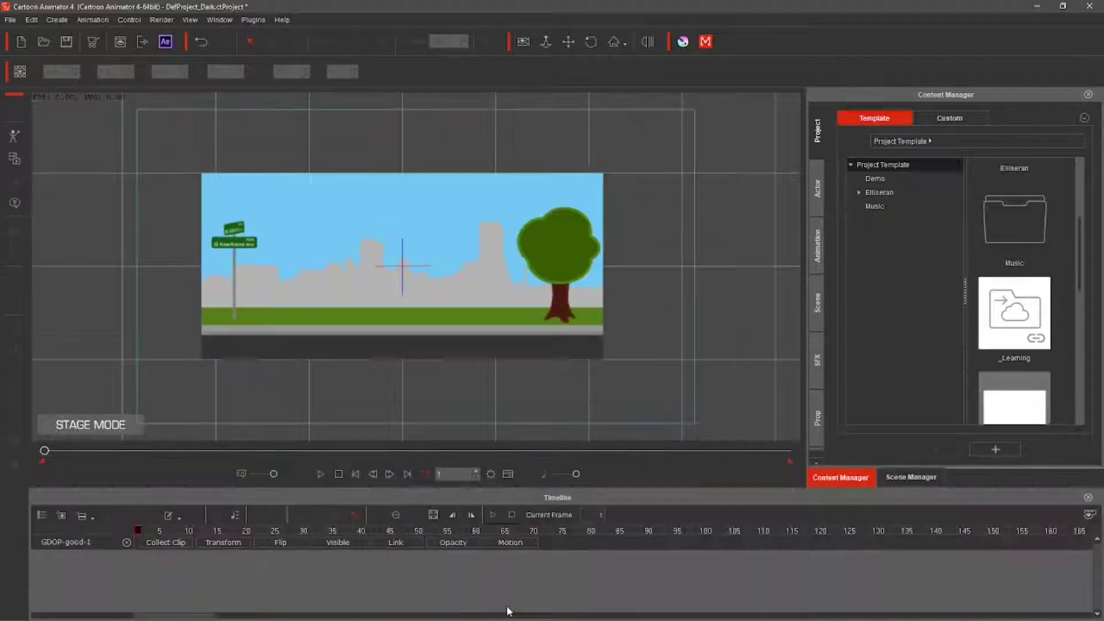
{"action": "left_click", "coordinate": [491, 474]}
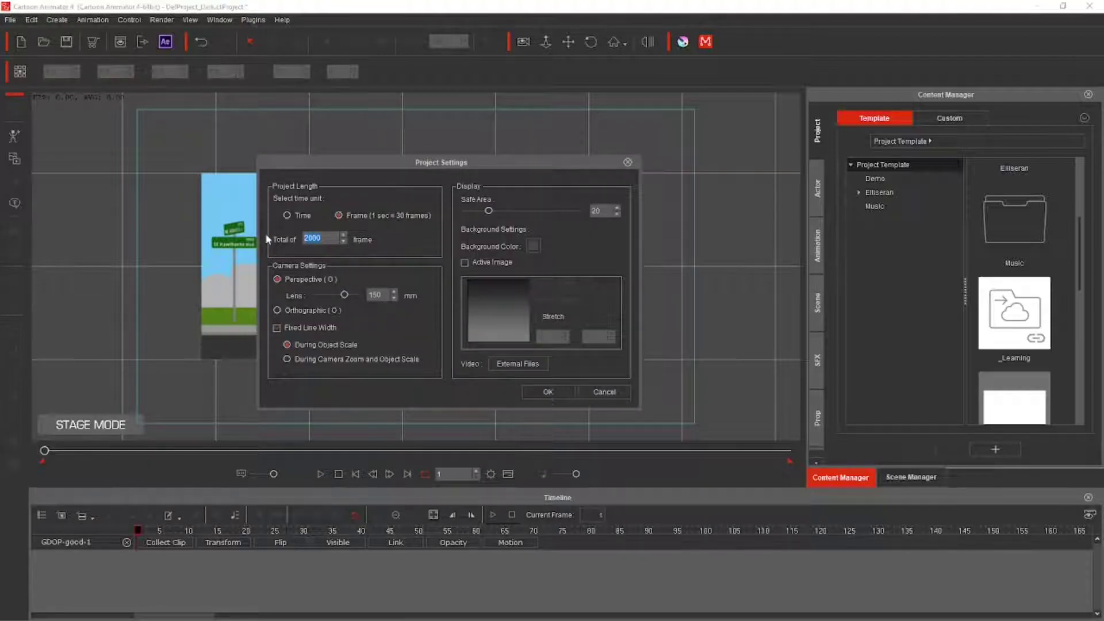
{"action": "type", "text": "198"}
{"action": "key", "text": "Return"}
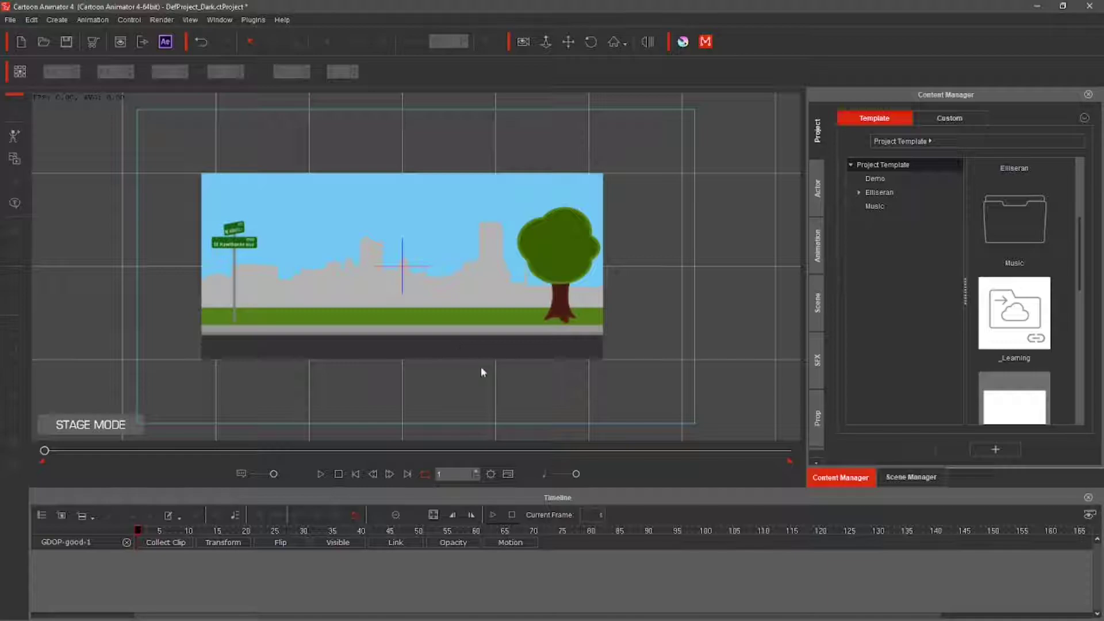
- Scroll the timeline back and select the street background prop on stage
{"action": "left_click", "coordinate": [207, 615]}
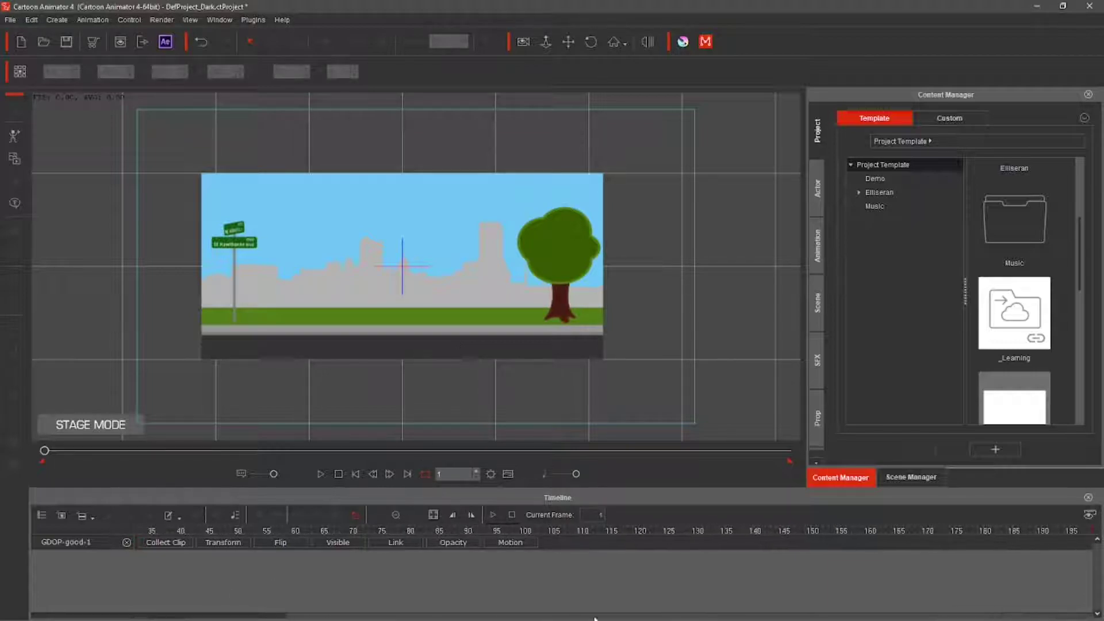
{"action": "left_click_drag", "start_coordinate": [755, 619], "coordinate": [601, 619]}
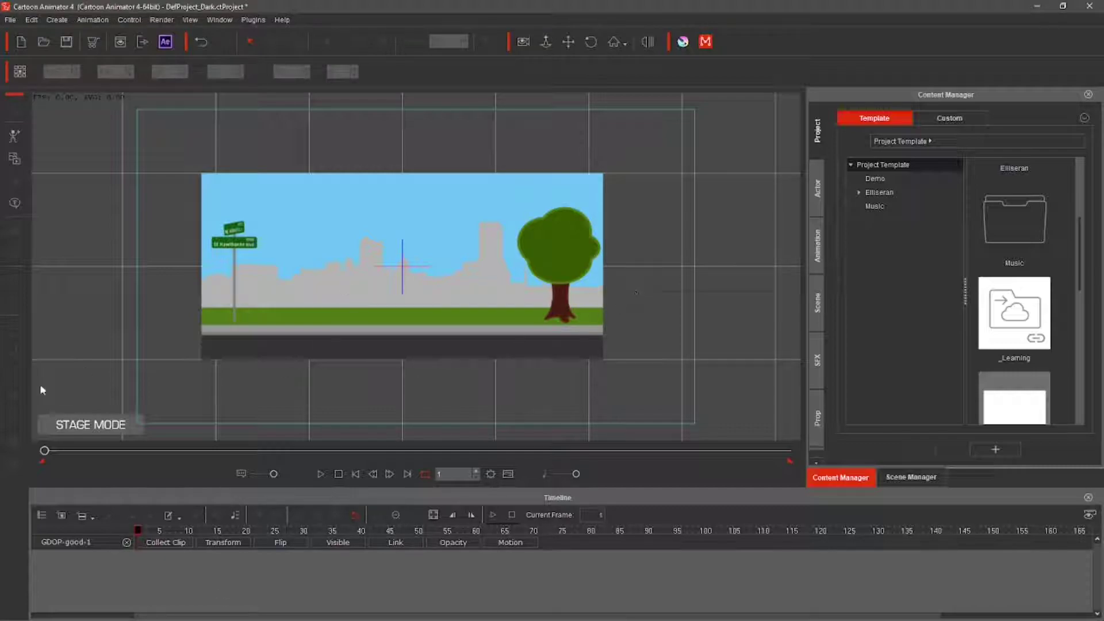
{"action": "left_click", "coordinate": [420, 217]}
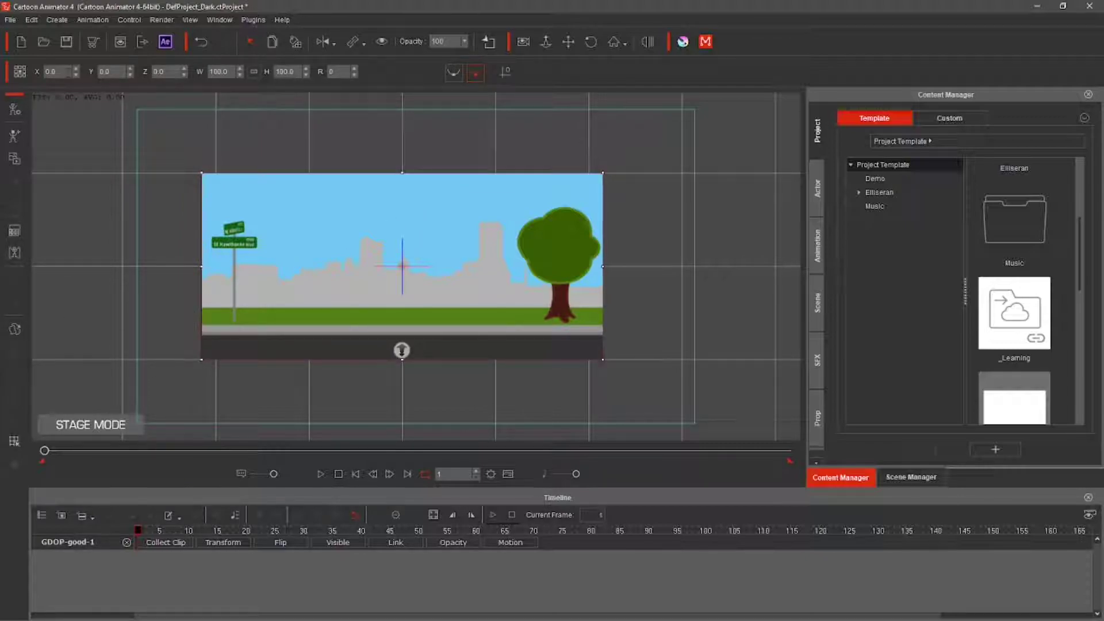
- Open the background's Prop Key Editor beside the stage and move to frame 198
{"action": "left_click", "coordinate": [14, 442]}
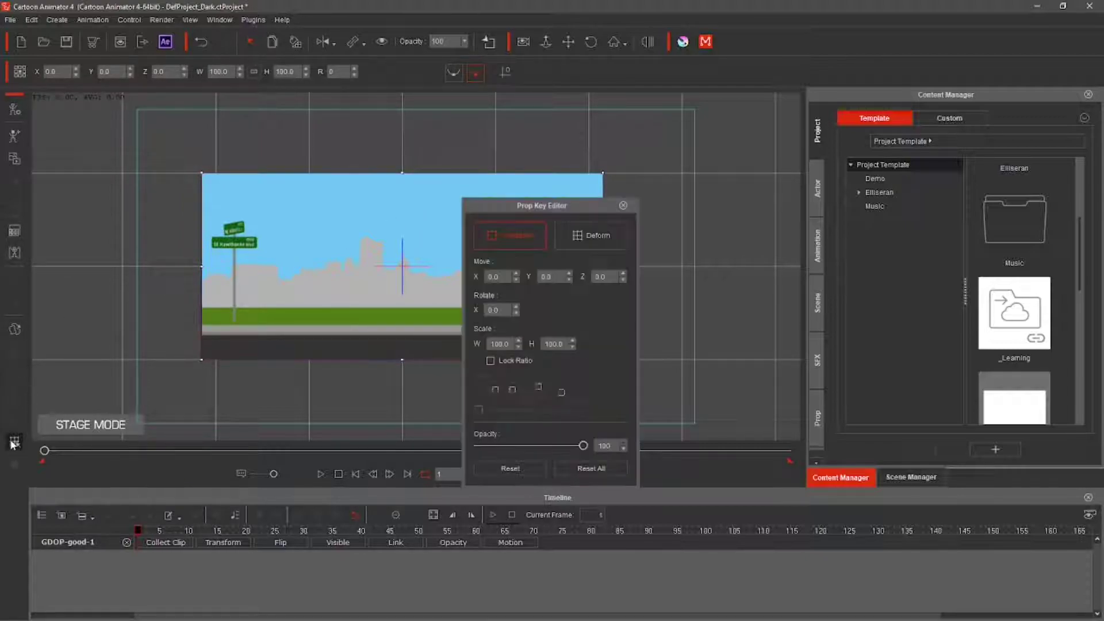
{"action": "left_click", "coordinate": [507, 278]}
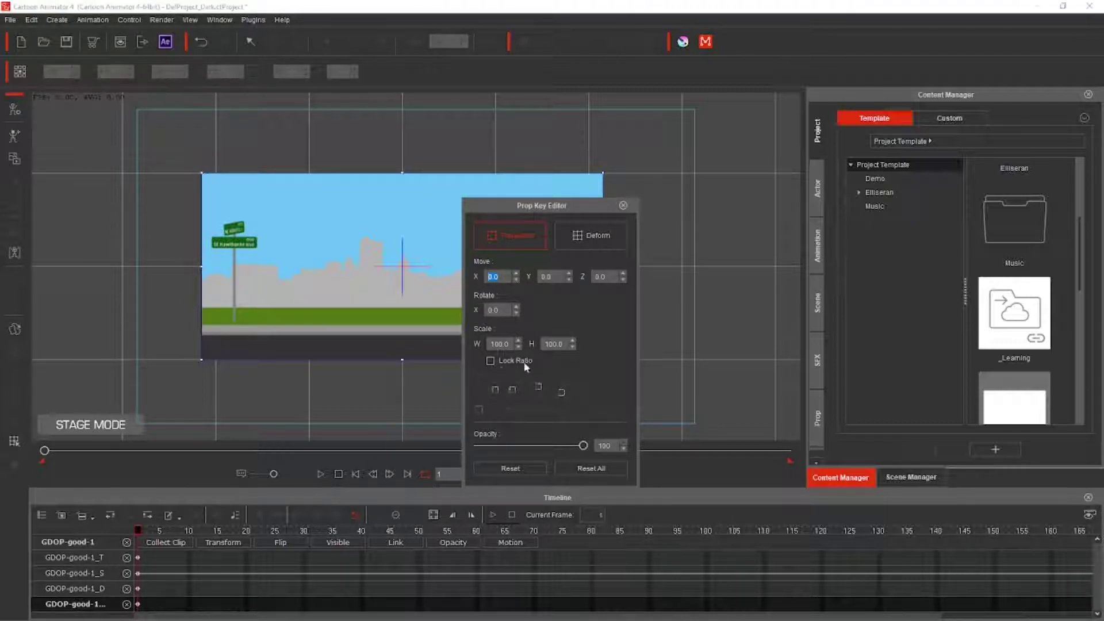
{"action": "left_click_drag", "start_coordinate": [526, 205], "coordinate": [875, 183]}
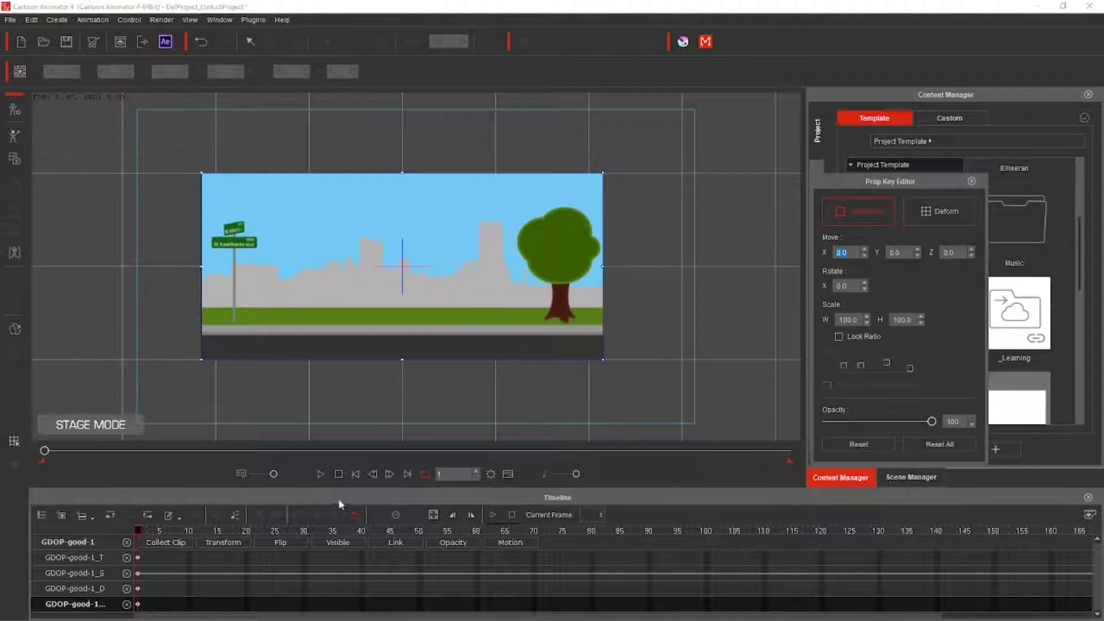
{"action": "left_click_drag", "start_coordinate": [44, 450], "coordinate": [868, 453]}
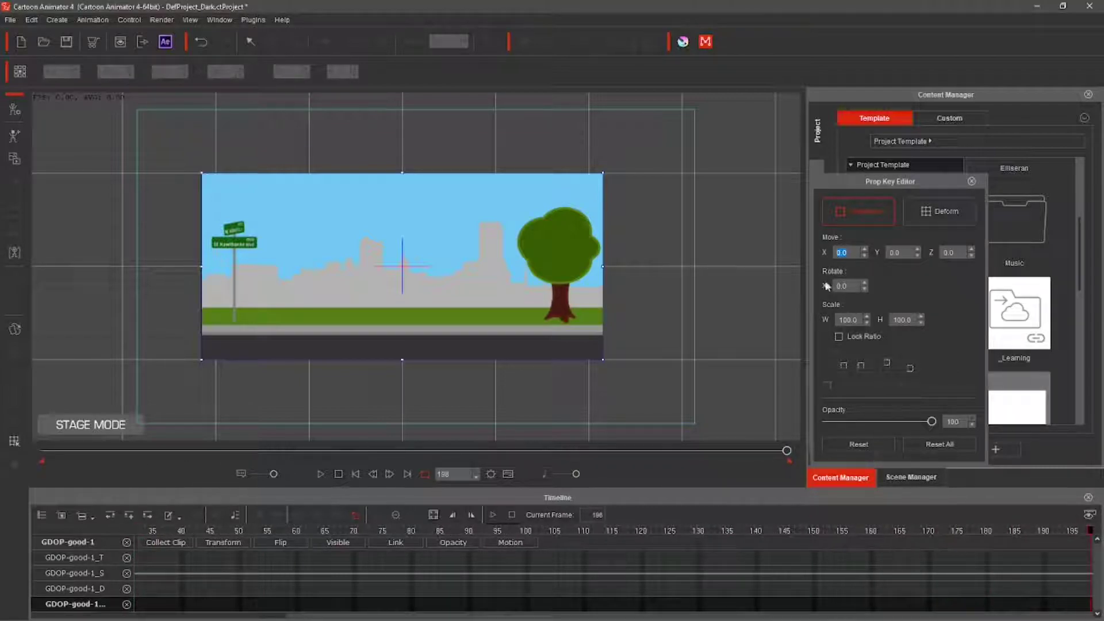
{"action": "left_click", "coordinate": [849, 252]}
- Key the background's Move X to 430 on frame 198
{"action": "key", "text": "BackSpace"}
{"action": "key", "text": "BackSpace"}
{"action": "key", "text": "BackSpace"}
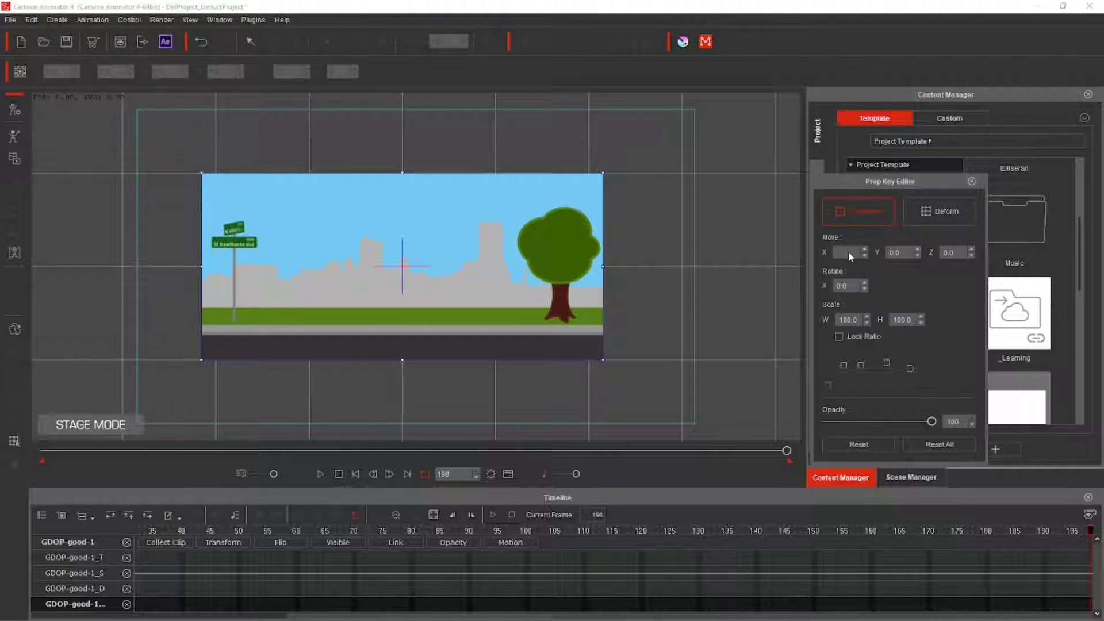
{"action": "type", "text": "430"}
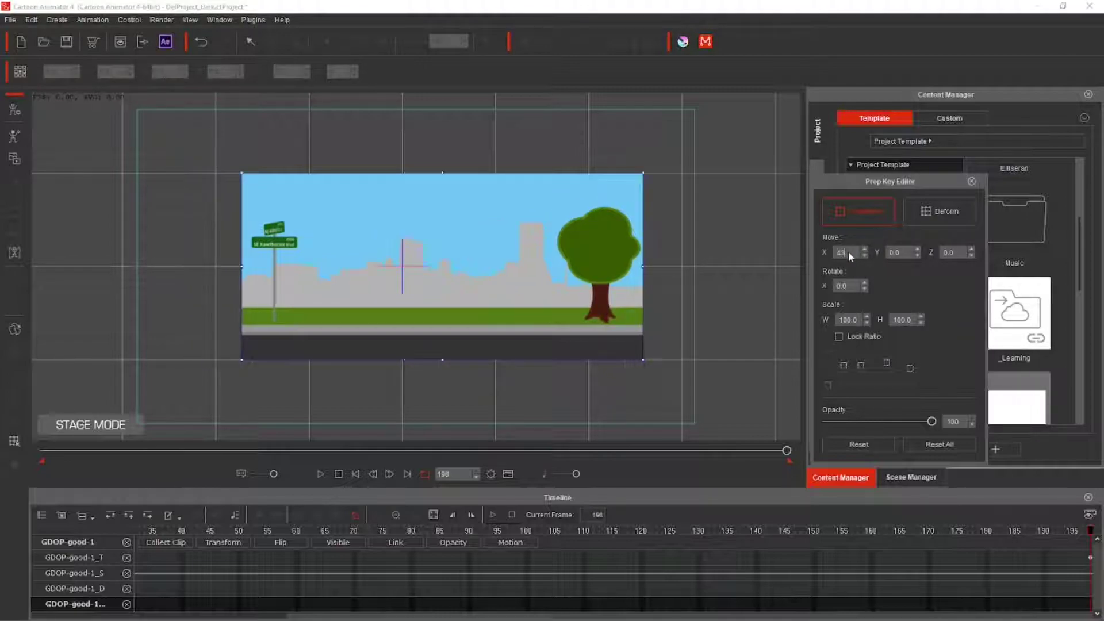
{"action": "key", "text": "BackSpace"}
{"action": "key", "text": "BackSpace"}
{"action": "key", "text": "BackSpace"}
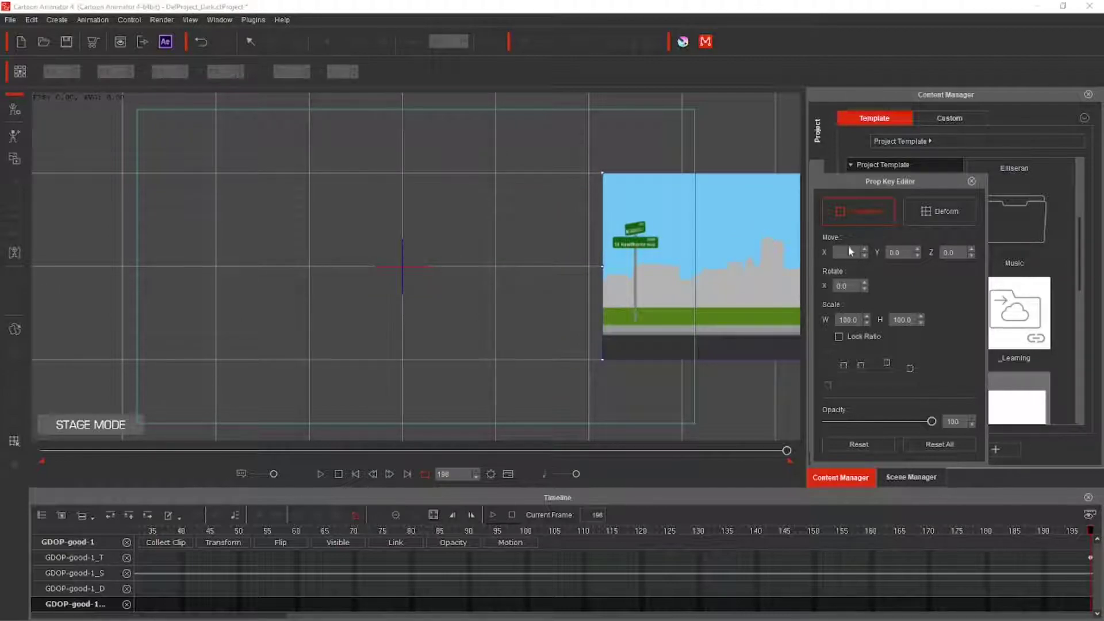
{"action": "type", "text": "430"}
{"action": "left_click", "coordinate": [233, 540]}
- Show the prop's Transform and Collect Clip tracks in the timeline
{"action": "scroll", "coordinate": [223, 575], "scroll_direction": "down", "scroll_amount": 1}
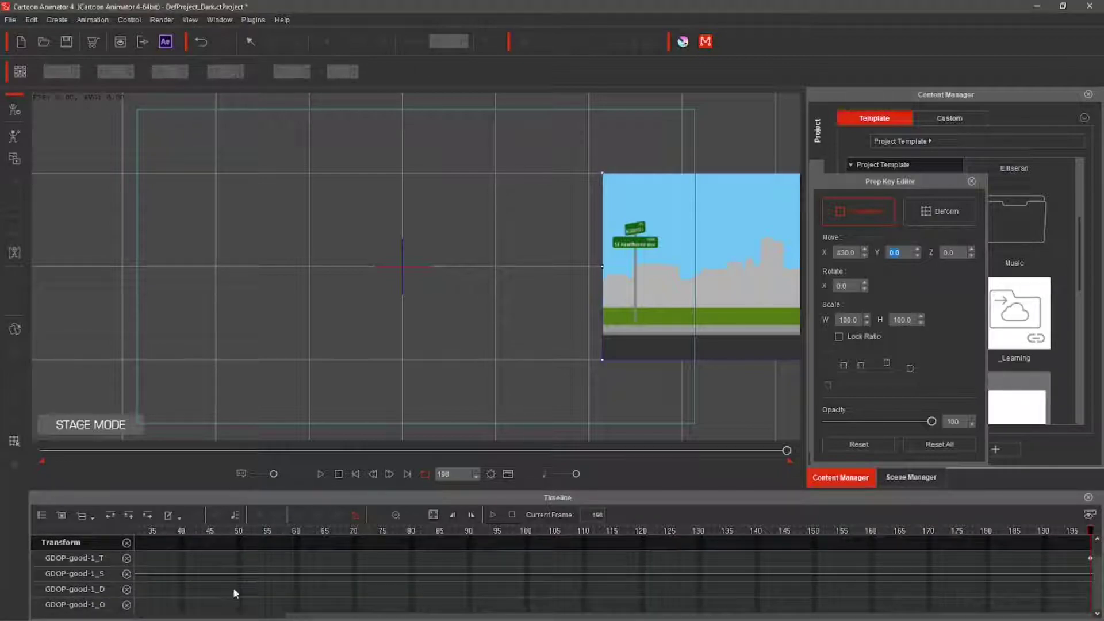
{"action": "scroll", "coordinate": [233, 578], "scroll_direction": "up", "scroll_amount": 1}
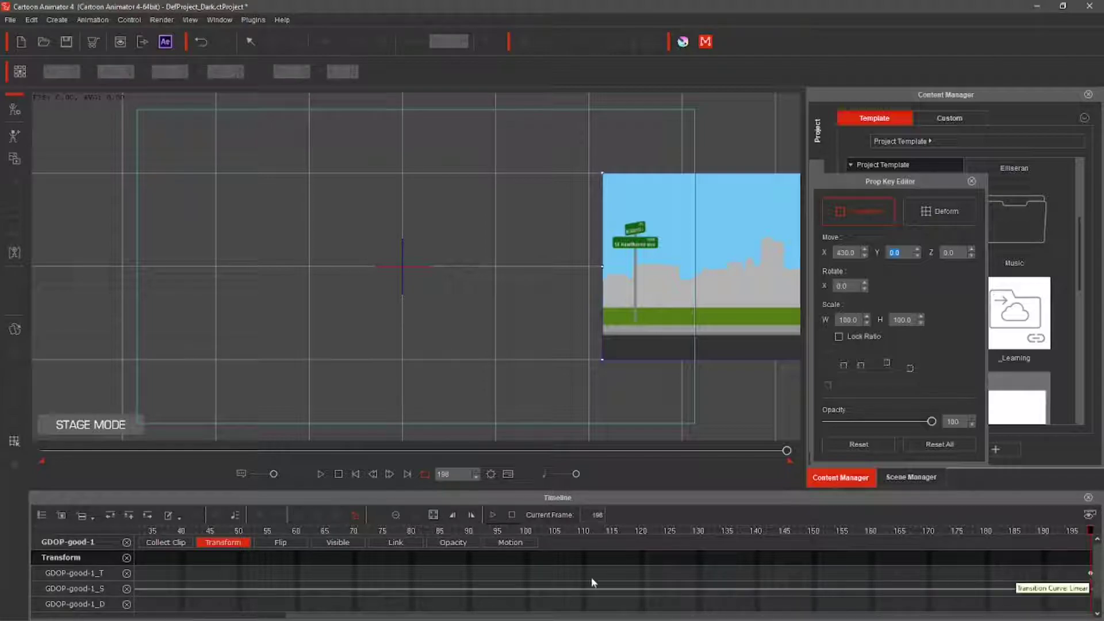
{"action": "left_click_drag", "start_coordinate": [425, 618], "coordinate": [272, 617]}
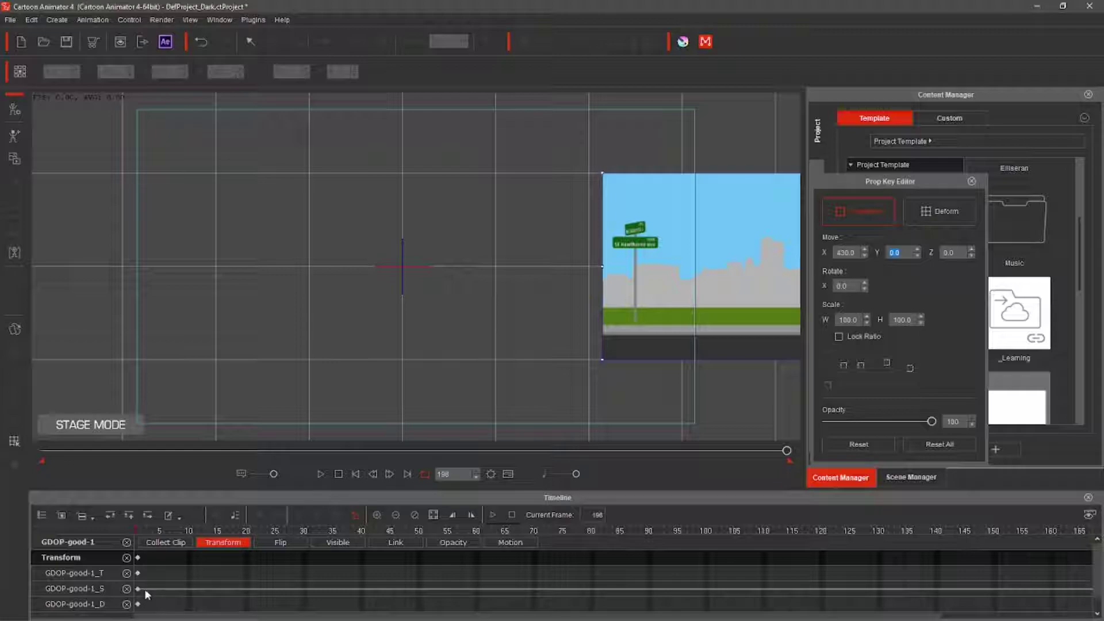
{"action": "left_click", "coordinate": [167, 544]}
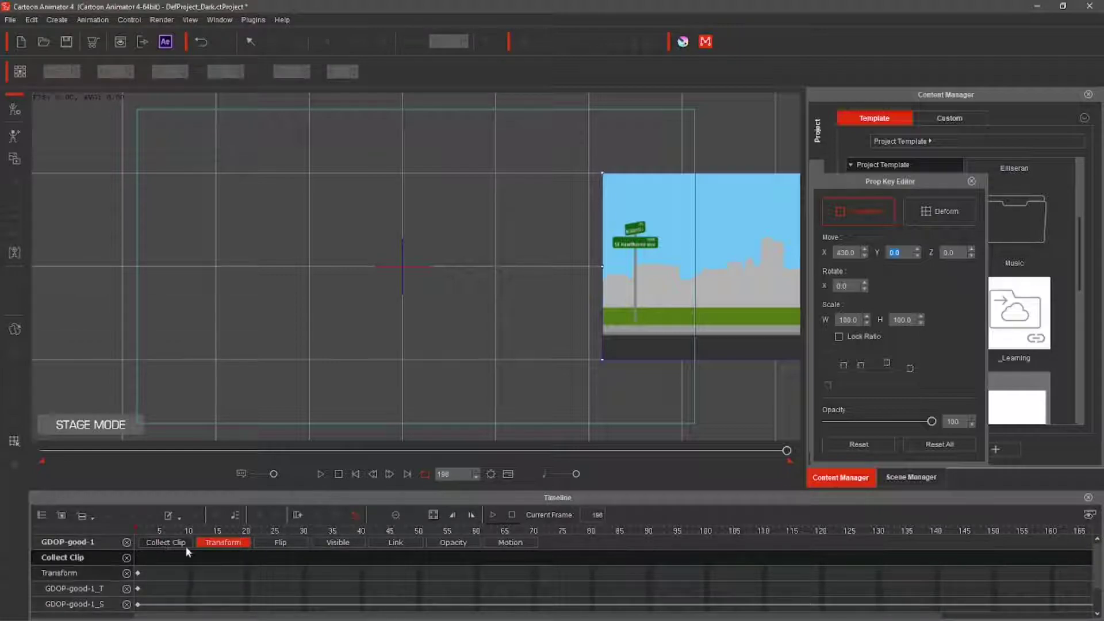
- Select a Collect Clip range from frame 1 to frame 198
{"action": "left_click", "coordinate": [138, 604]}
{"action": "left_click_drag", "start_coordinate": [136, 556], "coordinate": [1030, 607]}
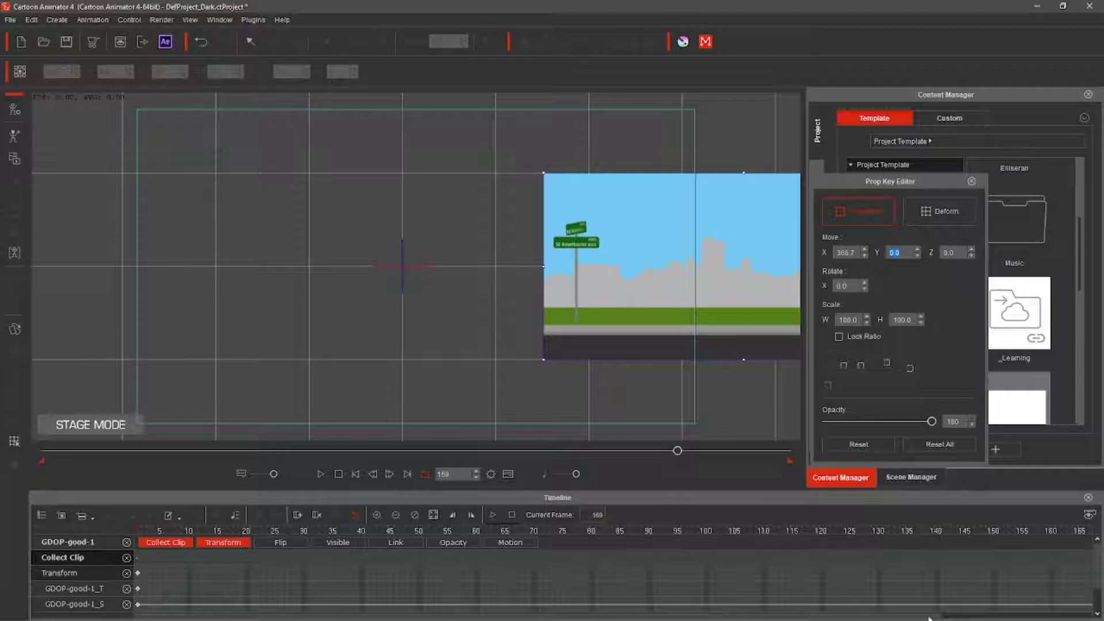
{"action": "scroll", "coordinate": [929, 618], "scroll_direction": "right", "scroll_amount": 3}
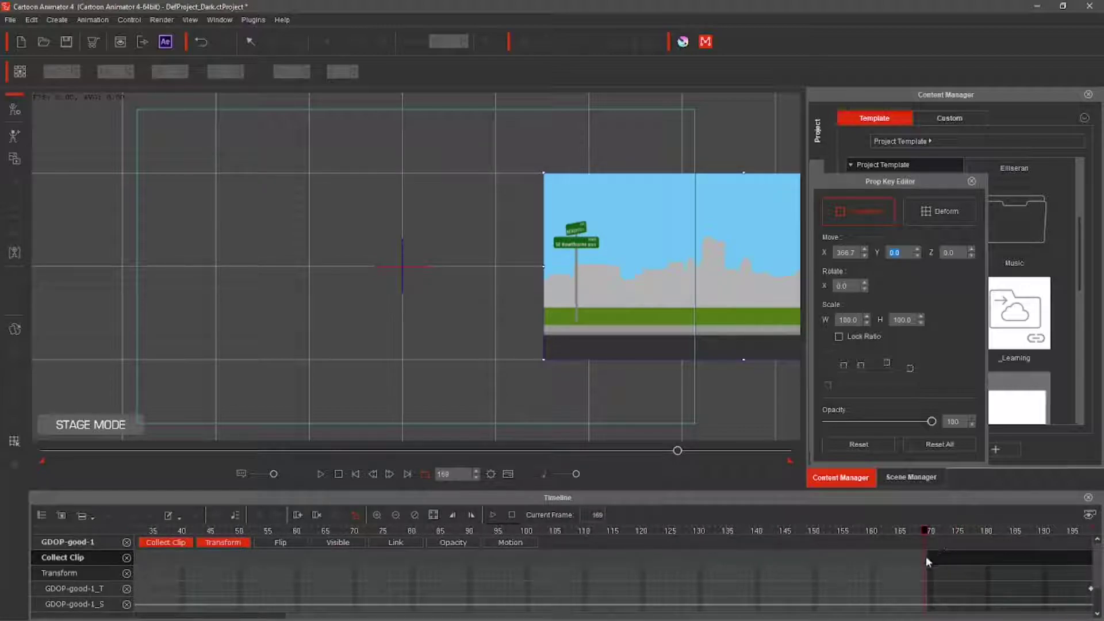
{"action": "left_click_drag", "start_coordinate": [926, 562], "coordinate": [1095, 560]}
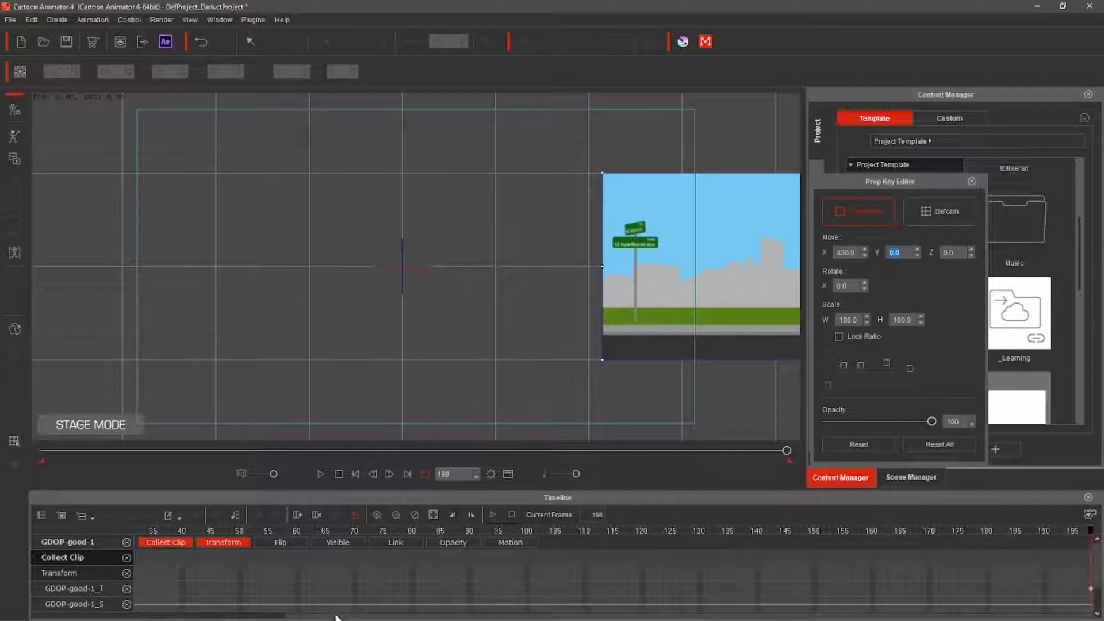
{"action": "left_click_drag", "start_coordinate": [586, 618], "coordinate": [146, 620]}
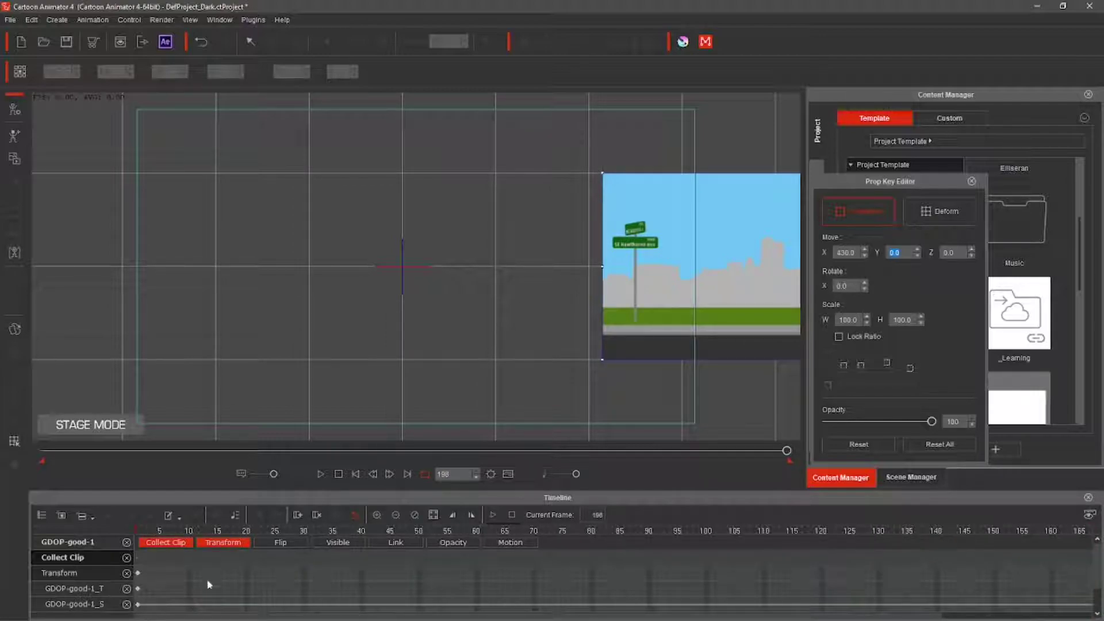
{"action": "right_click", "coordinate": [165, 558]}
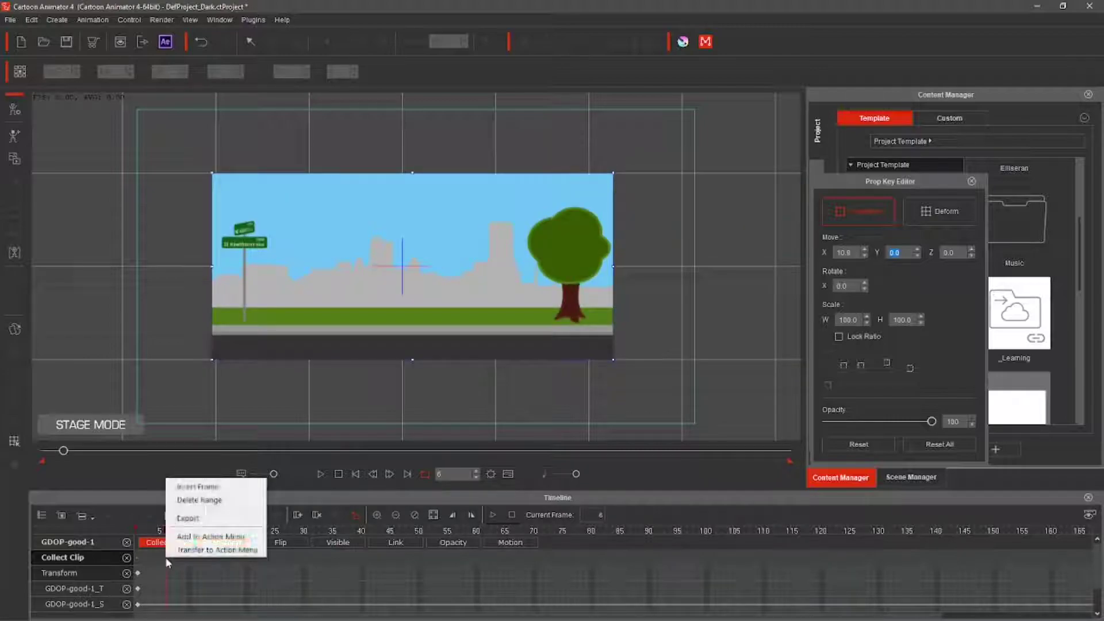
- Save the collected range to the Action Menu as 'Background Image' and play it
{"action": "left_click", "coordinate": [211, 537]}
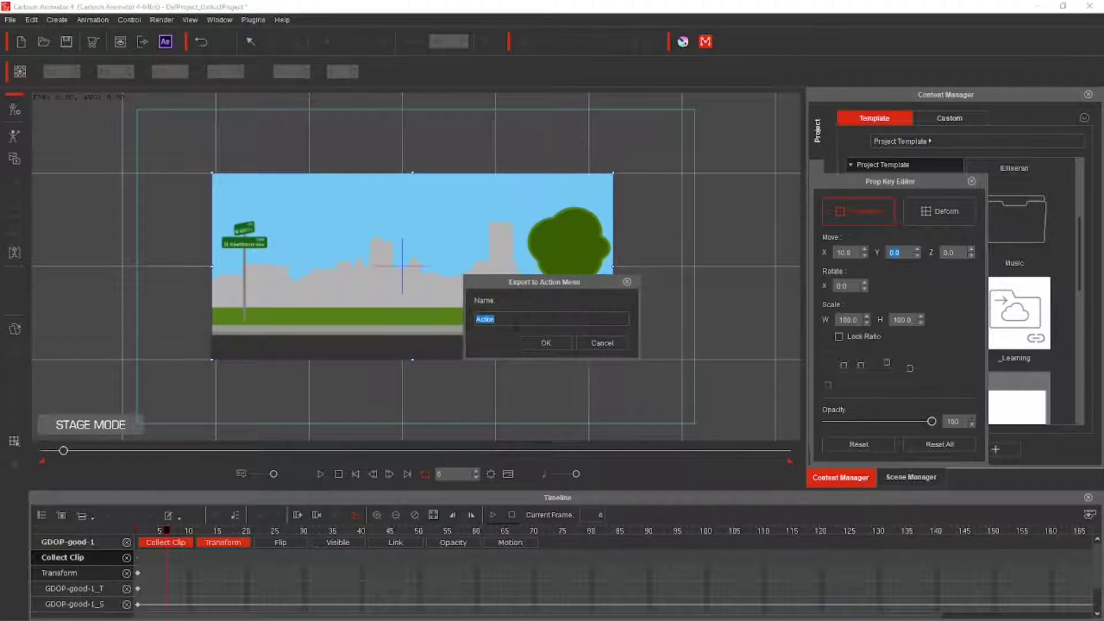
{"action": "type", "text": "L"}
{"action": "key", "text": "BackSpace"}
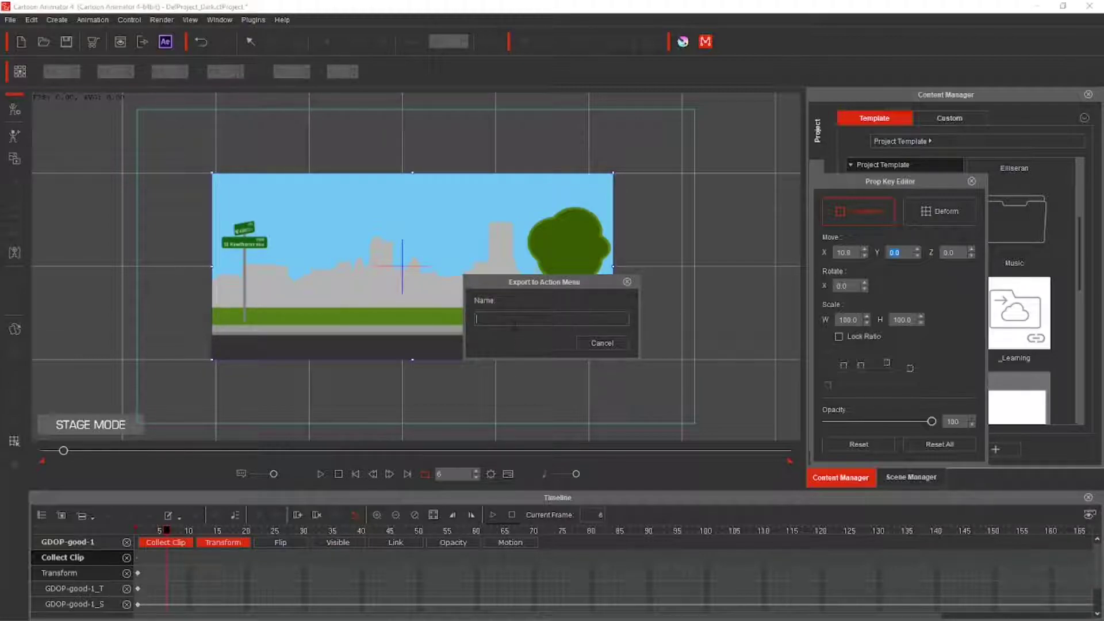
{"action": "type", "text": "Back"}
{"action": "type", "text": "ground"}
{"action": "type", "text": " Imag"}
{"action": "left_click", "coordinate": [544, 343]}
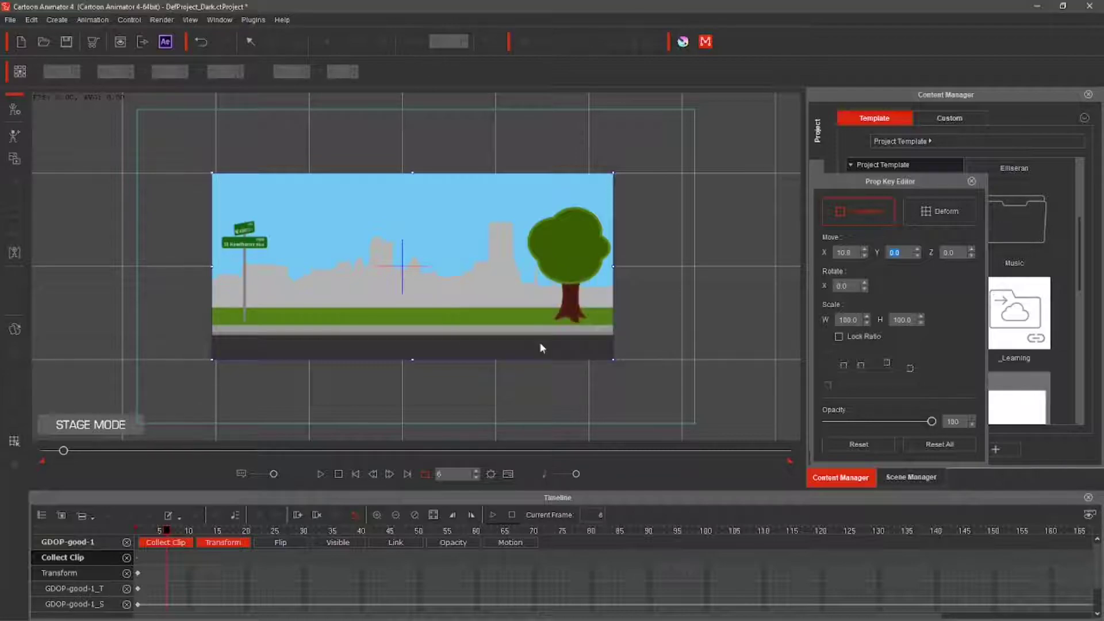
{"action": "left_click", "coordinate": [321, 474]}
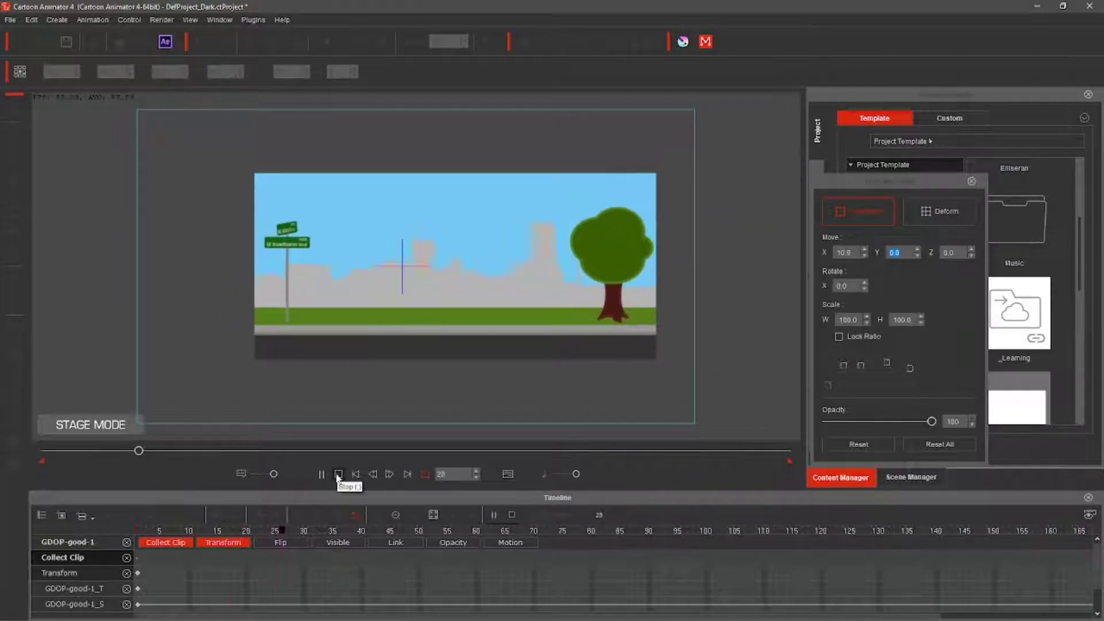
- Stop playback at frame 1 and close the Prop Key Editor
{"action": "left_click", "coordinate": [339, 474]}
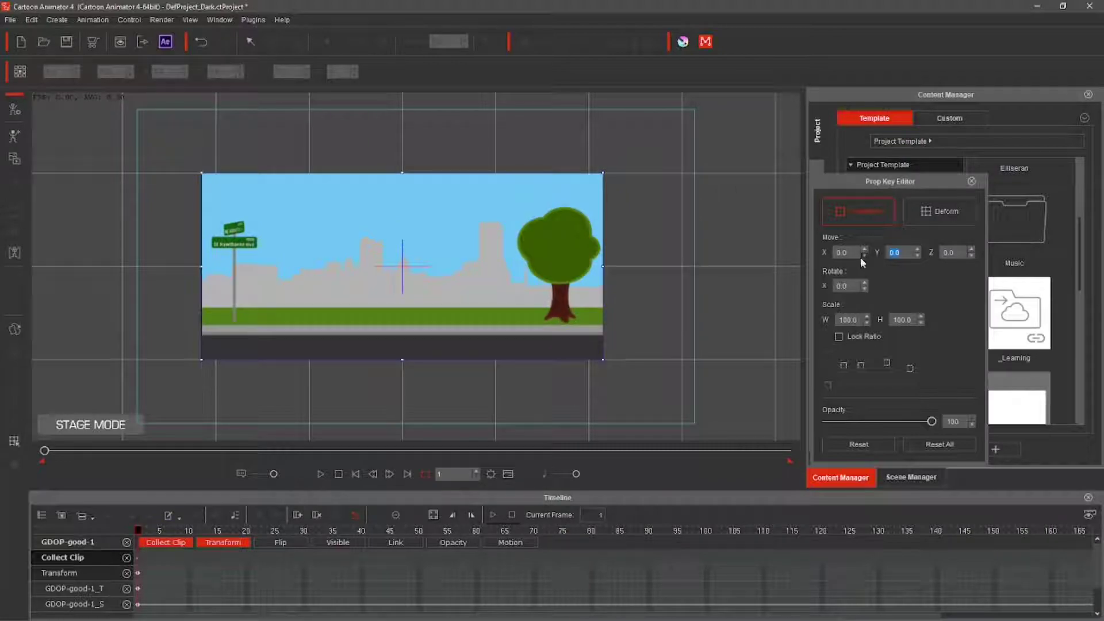
{"action": "left_click", "coordinate": [972, 182]}
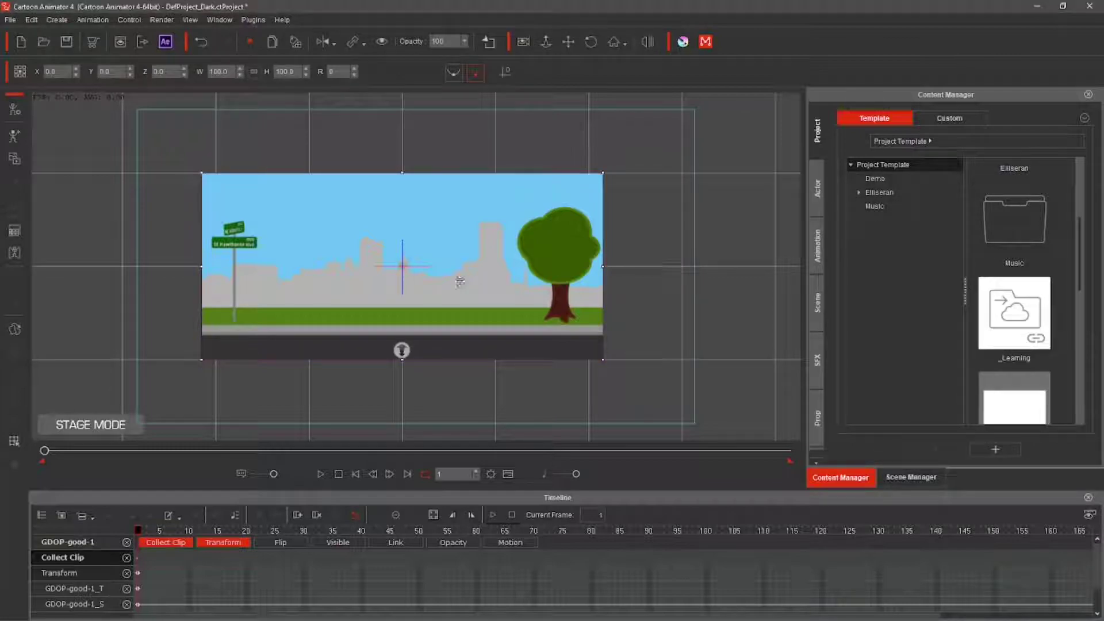
- Undo an accidental shift and remove the background's object animation
{"action": "left_click_drag", "start_coordinate": [416, 275], "coordinate": [414, 275]}
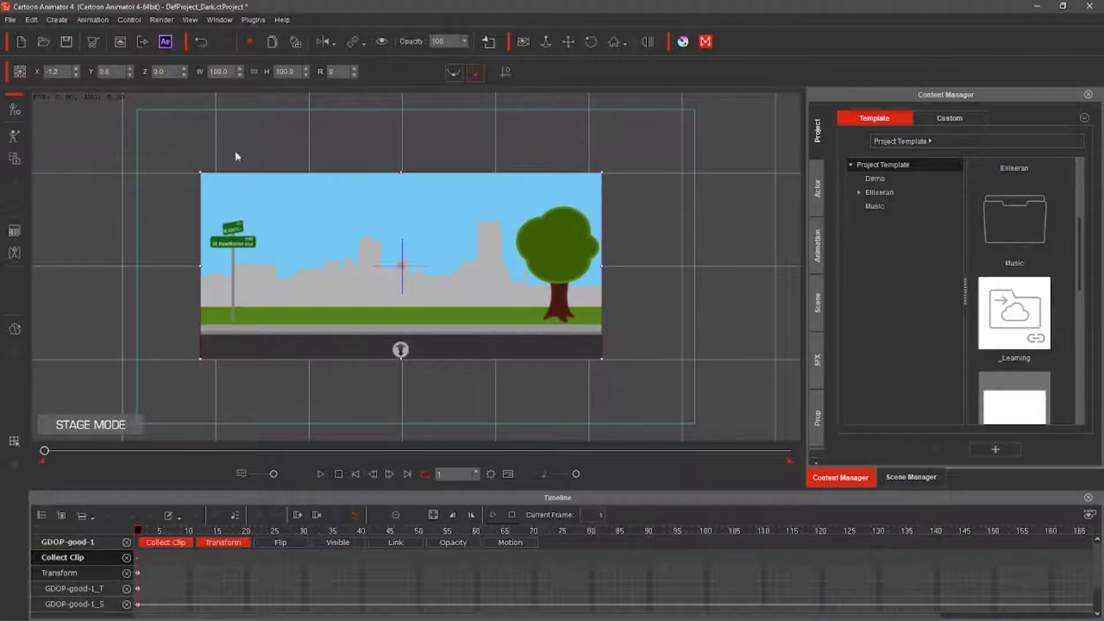
{"action": "left_click", "coordinate": [201, 41]}
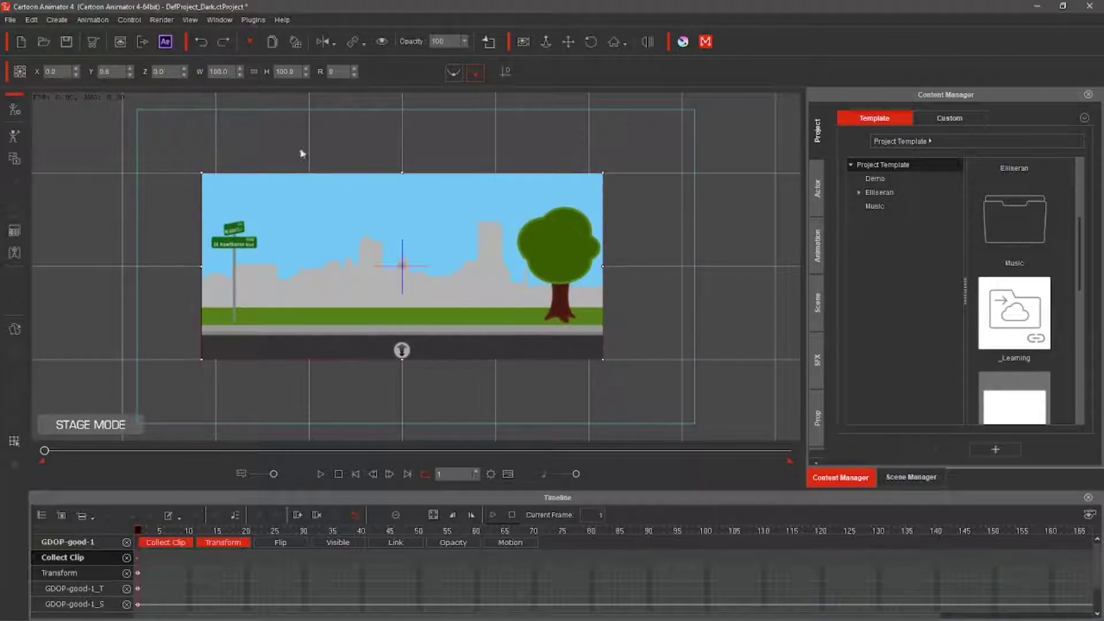
{"action": "right_click", "coordinate": [447, 274]}
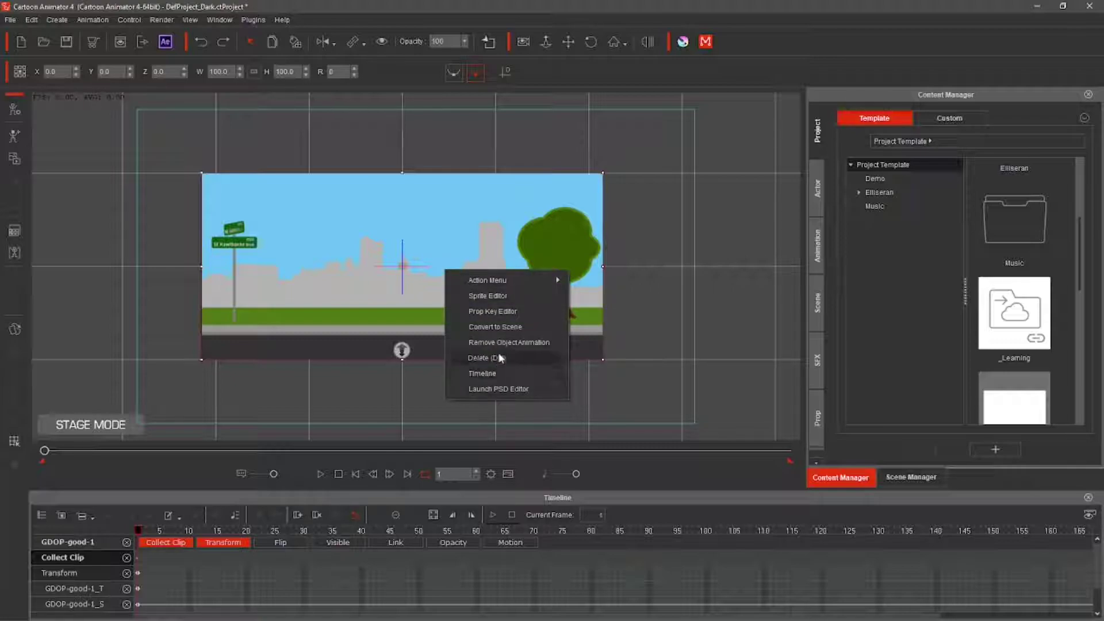
{"action": "left_click", "coordinate": [495, 348]}
- Apply the saved Background Loop action to the background and preview it
{"action": "right_click", "coordinate": [451, 269]}
{"action": "mouse_move", "coordinate": [477, 273]}
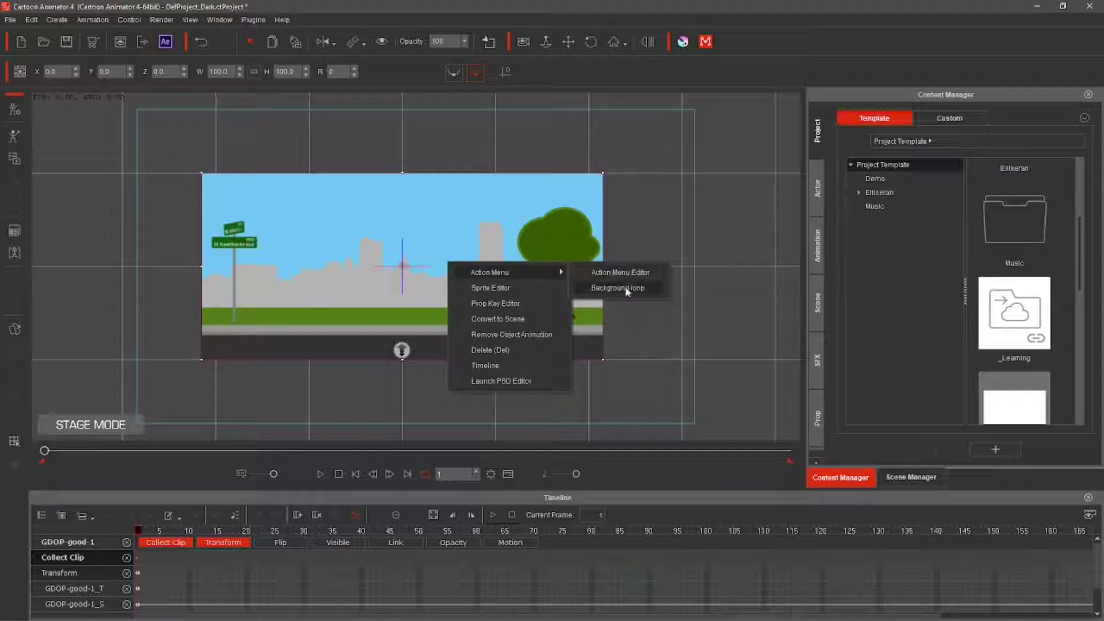
{"action": "left_click", "coordinate": [625, 287]}
{"action": "key", "text": "space"}
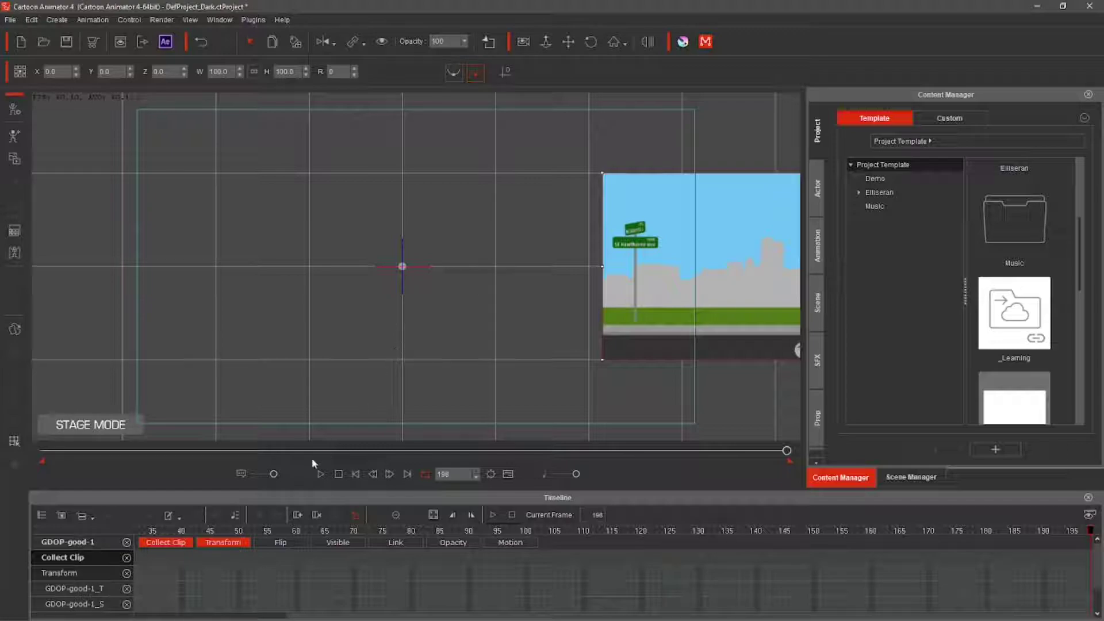
{"action": "left_click", "coordinate": [338, 475]}
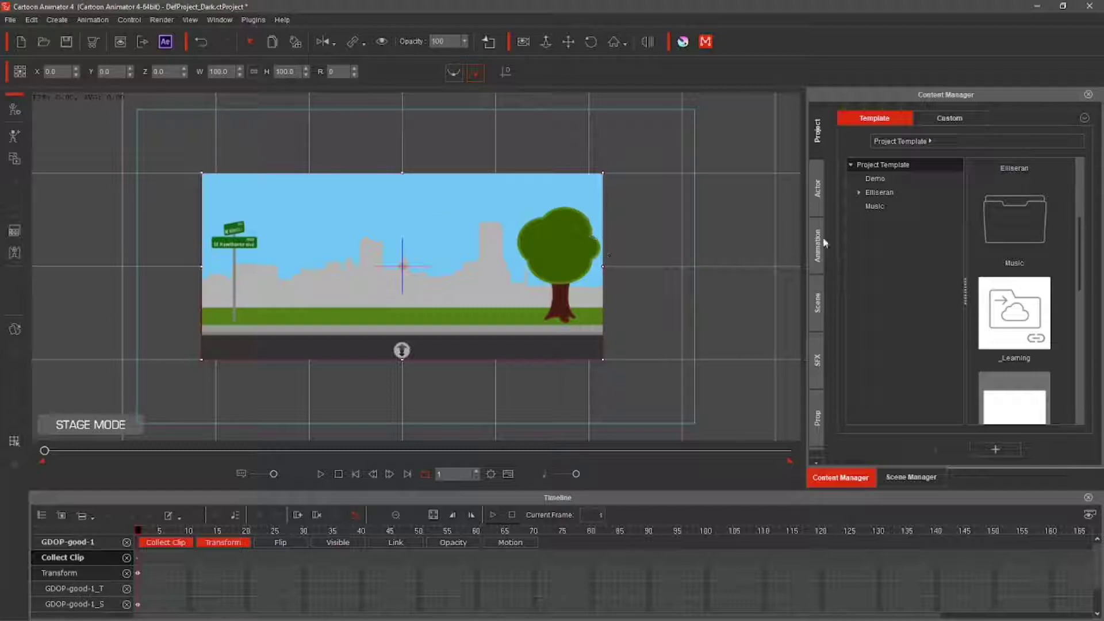
{"action": "left_click", "coordinate": [818, 419]}
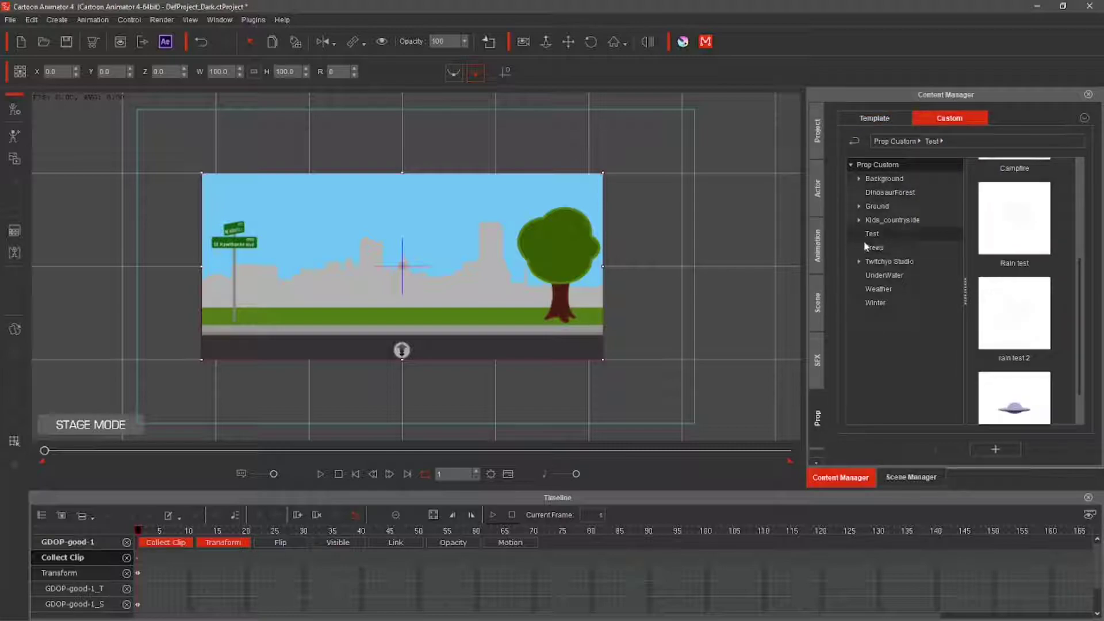
- Create and open a 'Continous Background' folder inside the custom Twitchyo Studio props
{"action": "left_click", "coordinate": [859, 261]}
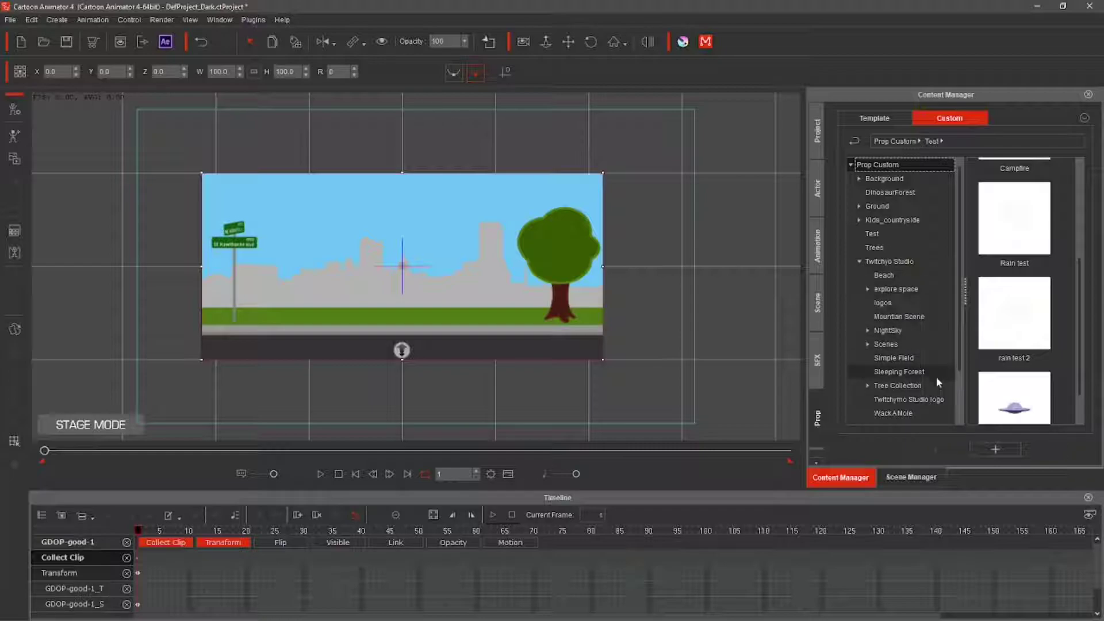
{"action": "left_click", "coordinate": [899, 262]}
{"action": "scroll", "coordinate": [1072, 324], "scroll_direction": "down", "scroll_amount": 5}
{"action": "right_click", "coordinate": [1068, 323]}
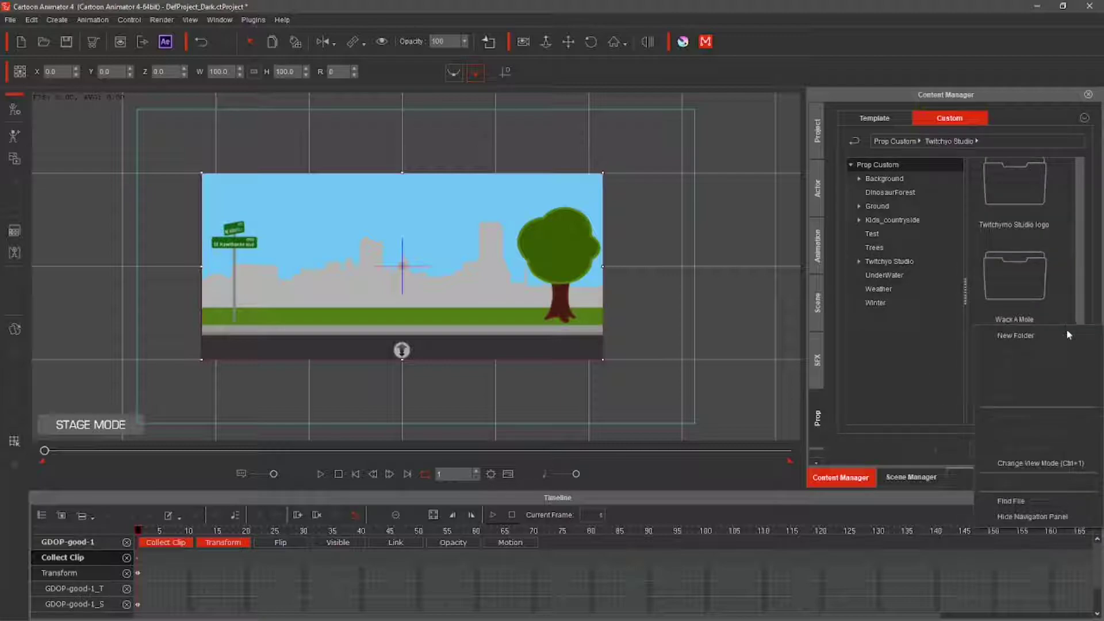
{"action": "left_click", "coordinate": [1023, 339]}
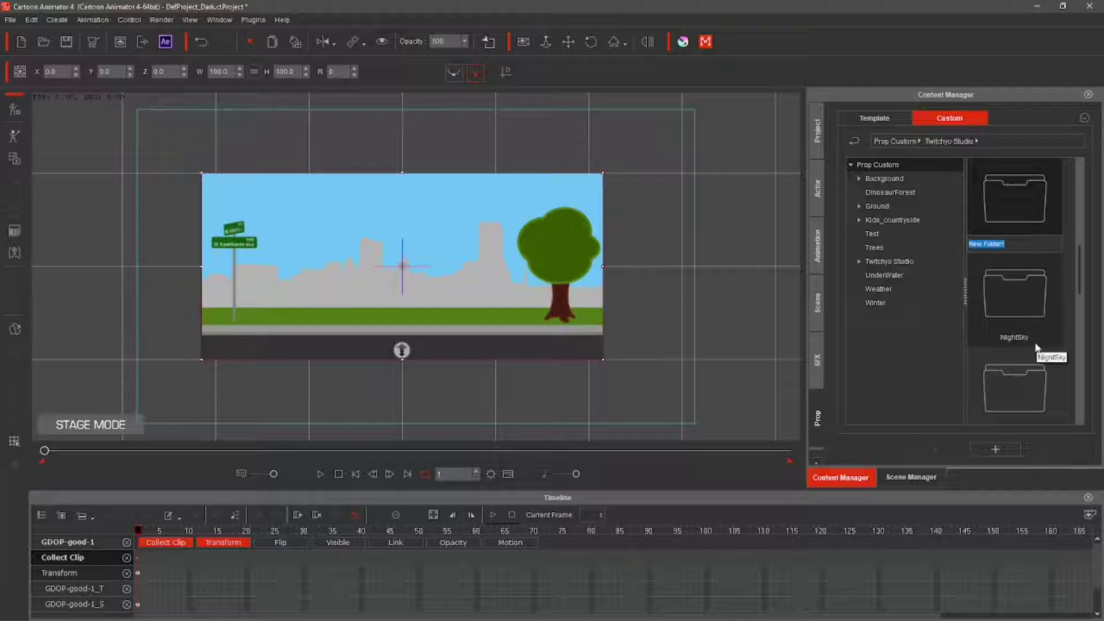
{"action": "type", "text": "c"}
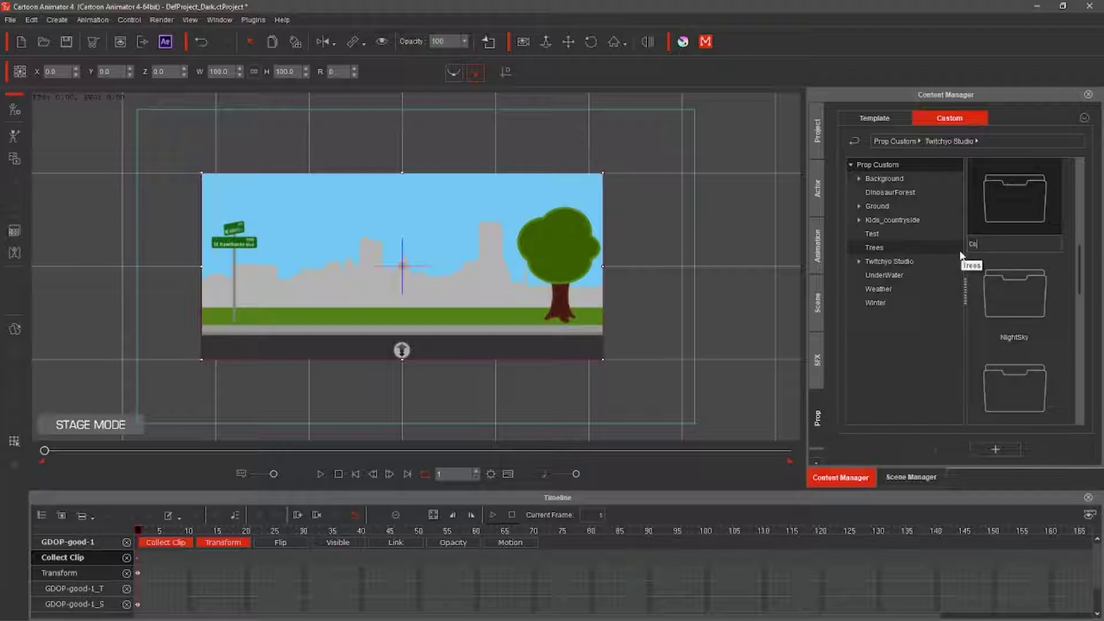
{"action": "type", "text": "on"}
{"action": "type", "text": "tinous Background"}
{"action": "key", "text": "Return"}
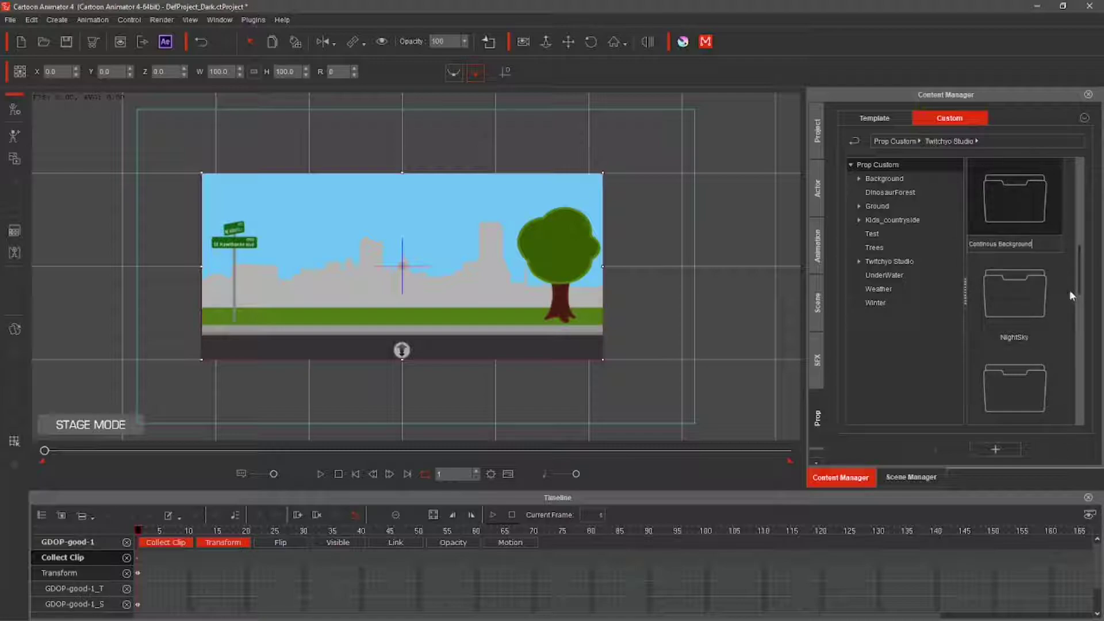
{"action": "double_click", "coordinate": [1005, 203]}
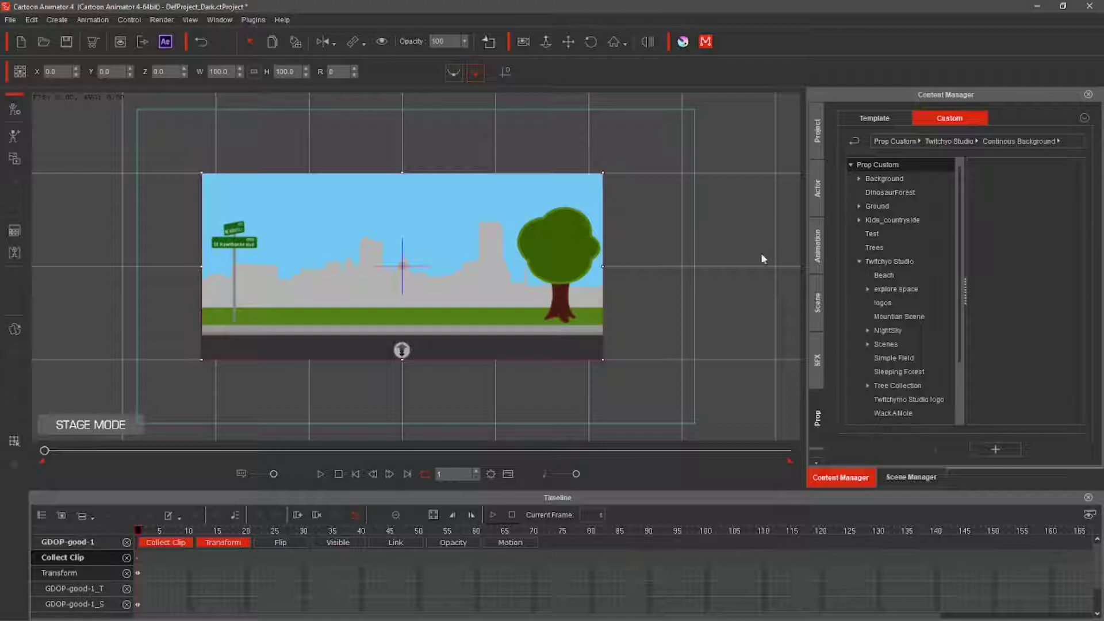
- Save the street as custom prop 'Background loop' and place a copy left of the original
{"action": "left_click", "coordinate": [995, 450]}
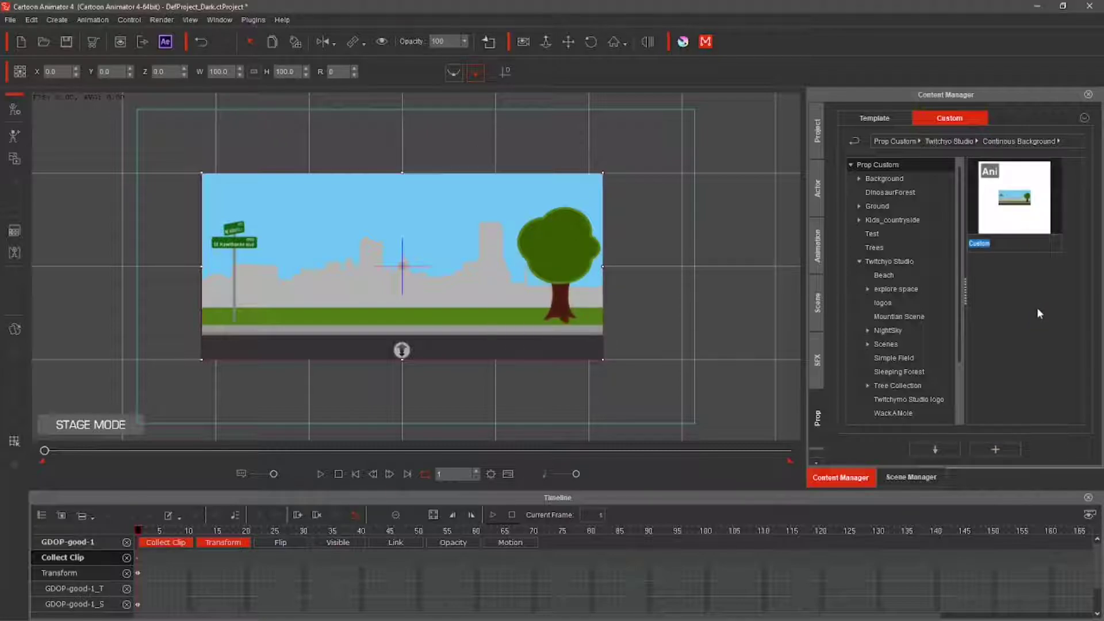
{"action": "type", "text": "Background loop"}
{"action": "key", "text": "Return"}
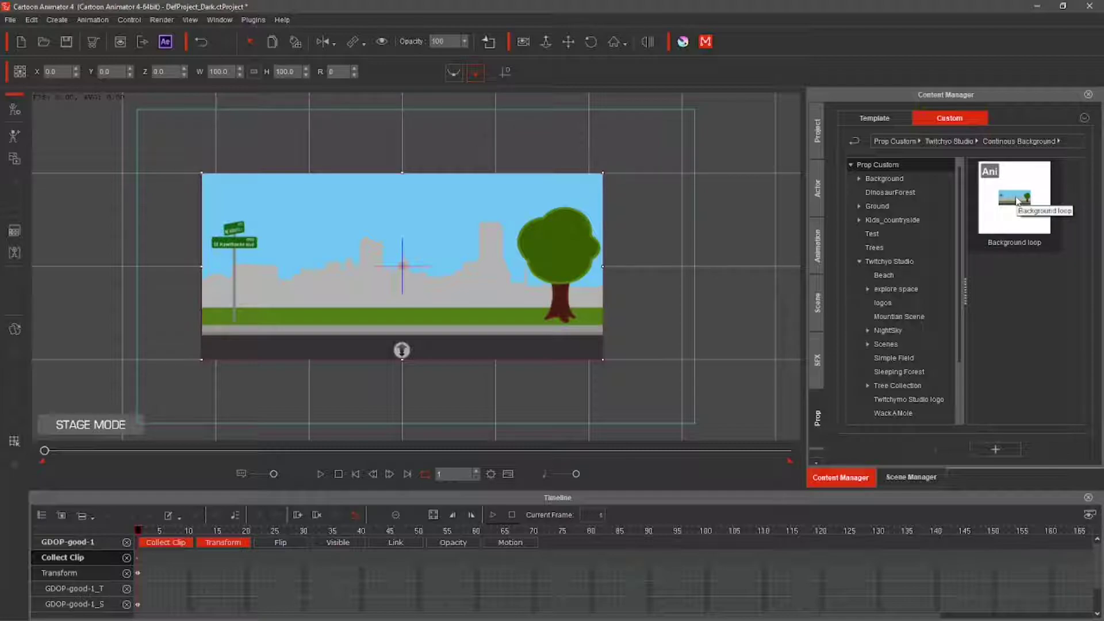
{"action": "left_click_drag", "start_coordinate": [1017, 201], "coordinate": [145, 245]}
{"action": "left_click_drag", "start_coordinate": [240, 240], "coordinate": [90, 257]}
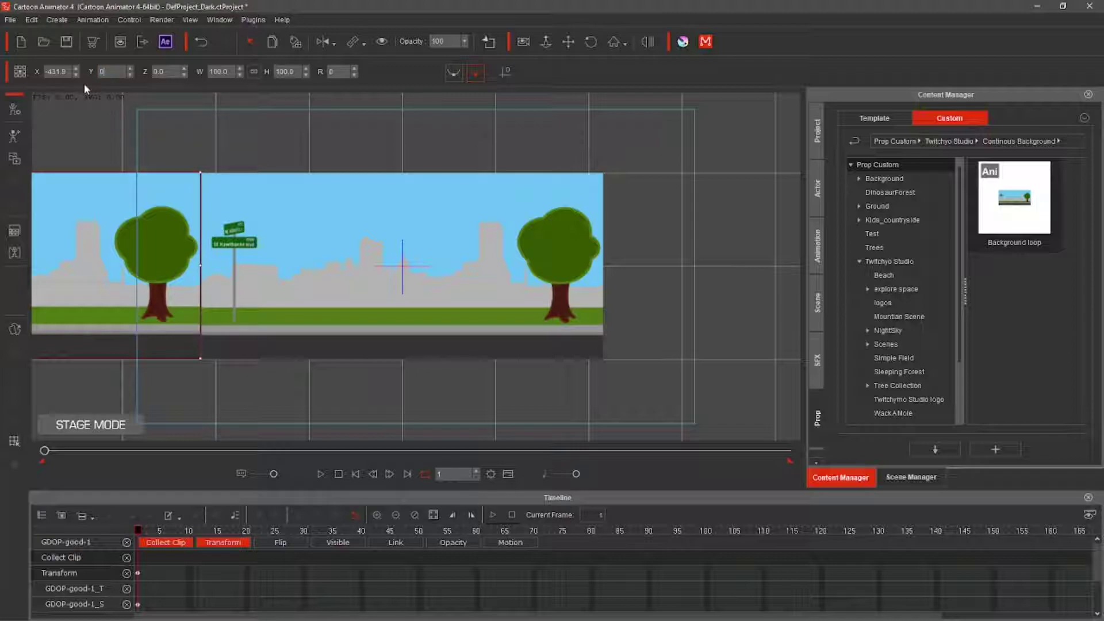
- Position the street copy at X -430.0, Y 0, edge to edge with the original
{"action": "key", "text": "Return"}
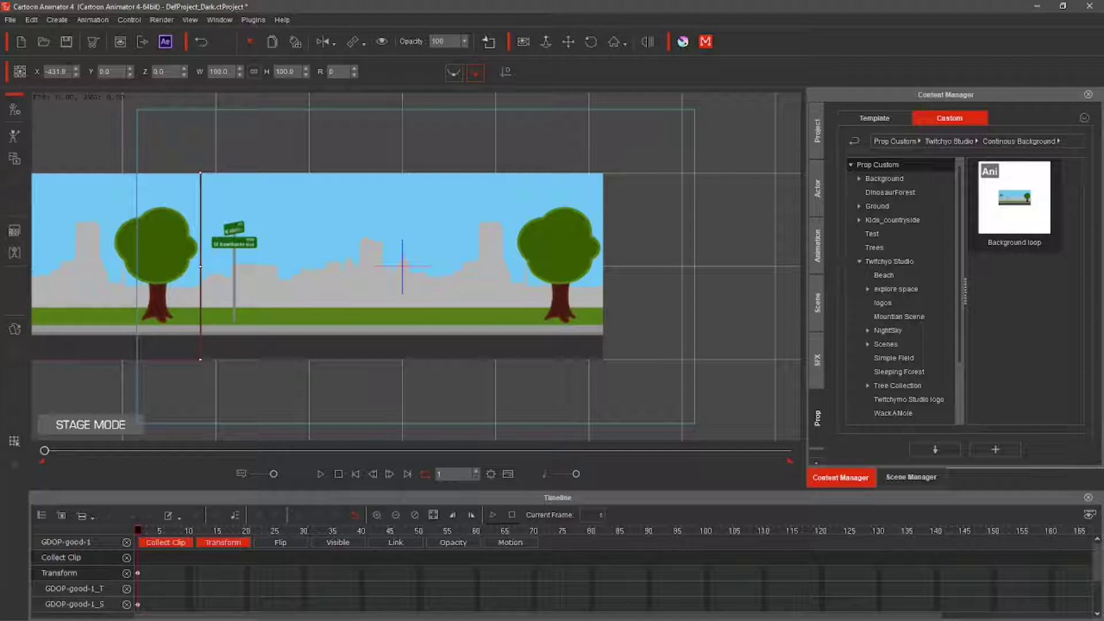
{"action": "left_click", "coordinate": [76, 75]}
{"action": "left_click", "coordinate": [76, 69]}
{"action": "left_click", "coordinate": [76, 69]}
{"action": "left_click", "coordinate": [67, 71]}
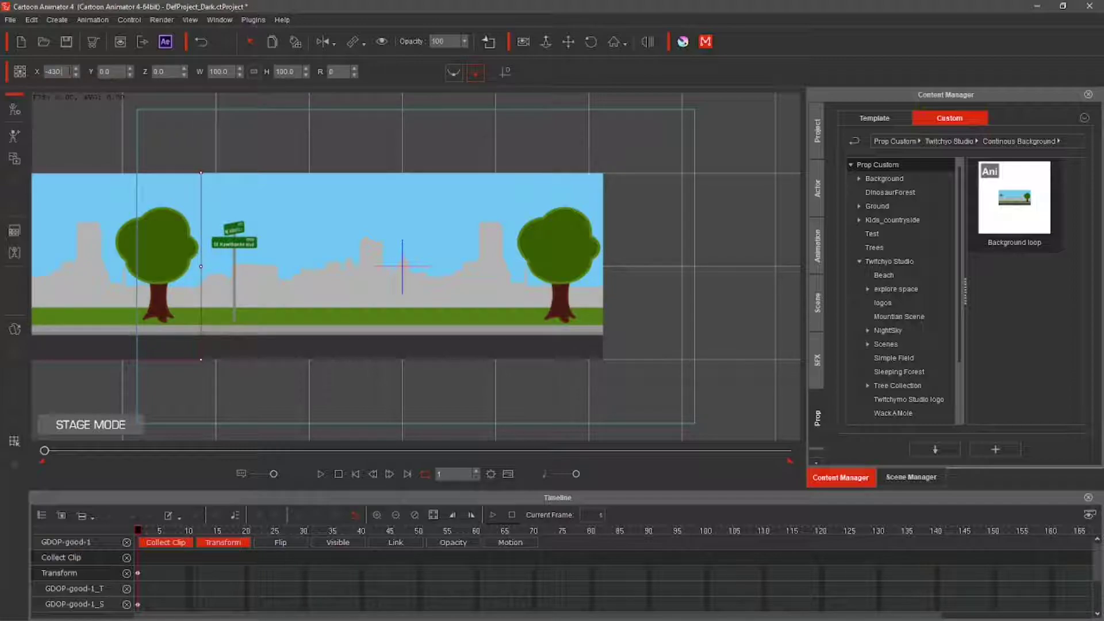
{"action": "type", "text": "0"}
{"action": "key", "text": "Return"}
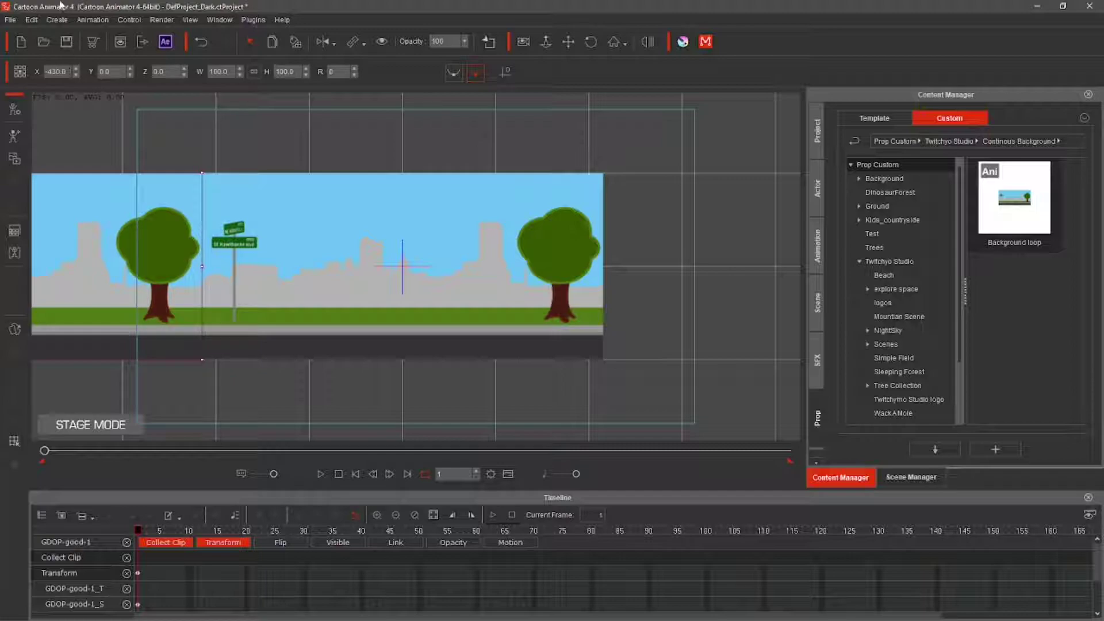
{"action": "left_click", "coordinate": [254, 135]}
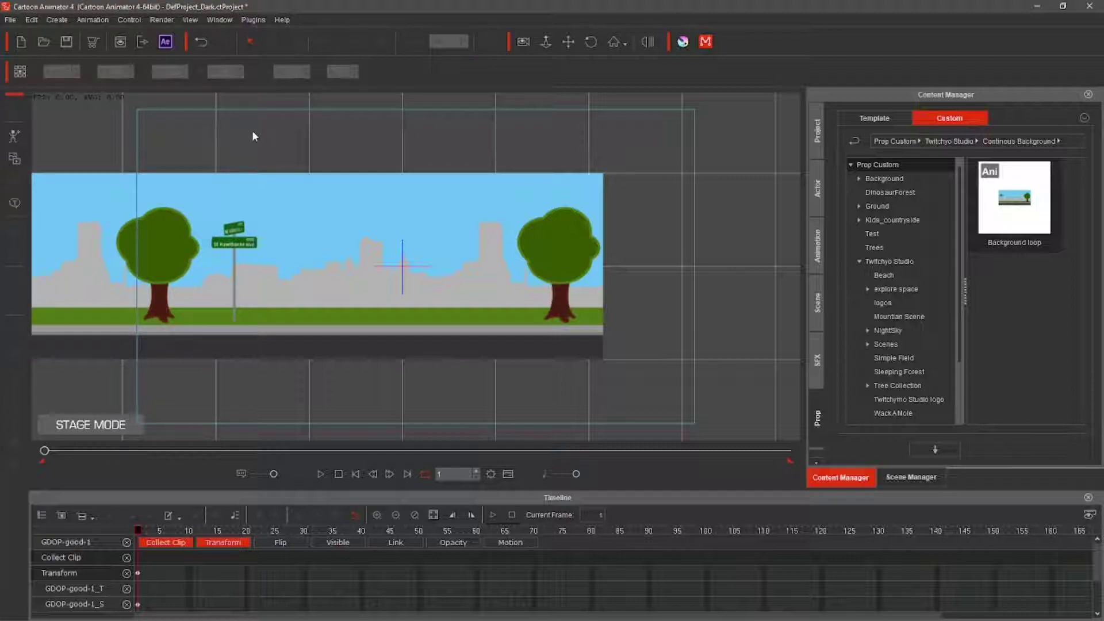
{"action": "left_click", "coordinate": [146, 220]}
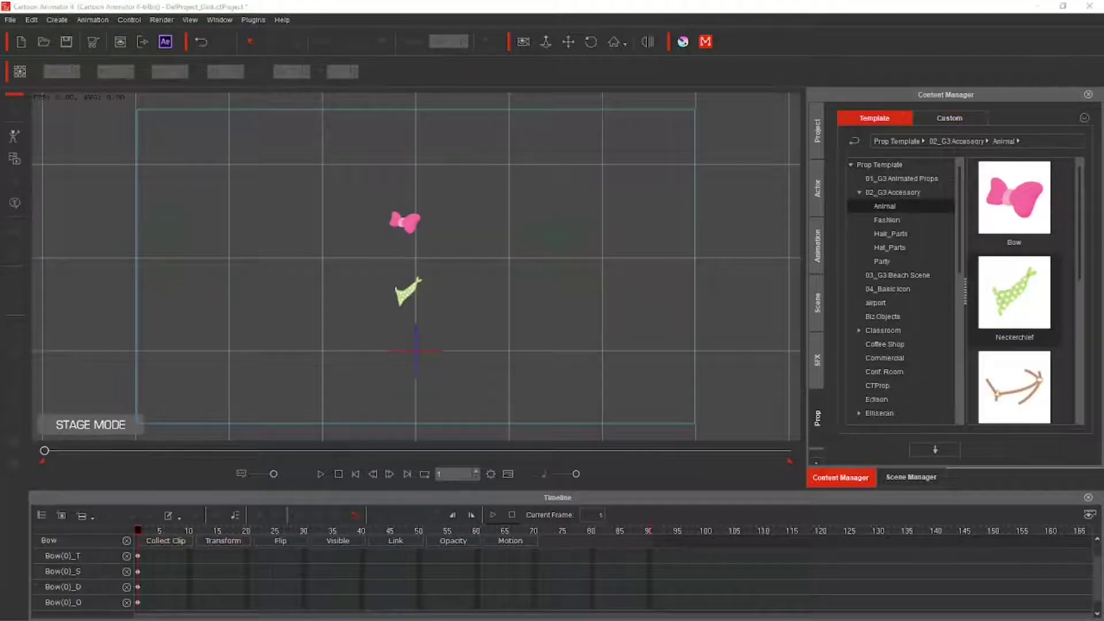
- Key the neckerchief sliding to the right at frame 90
{"action": "left_click", "coordinate": [407, 297]}
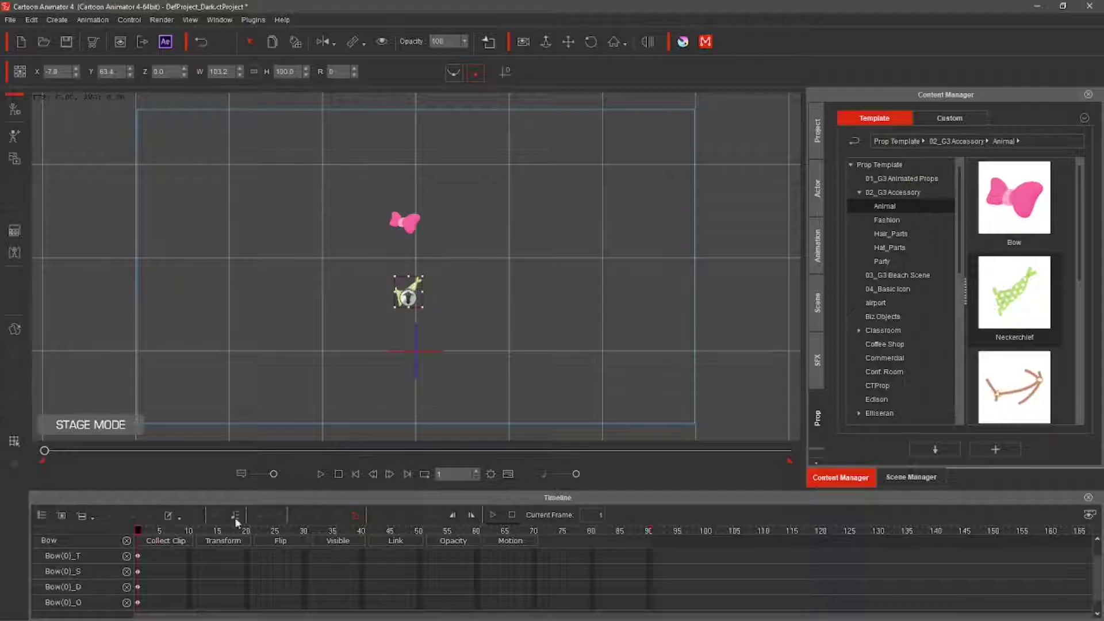
{"action": "left_click_drag", "start_coordinate": [137, 526], "coordinate": [651, 530]}
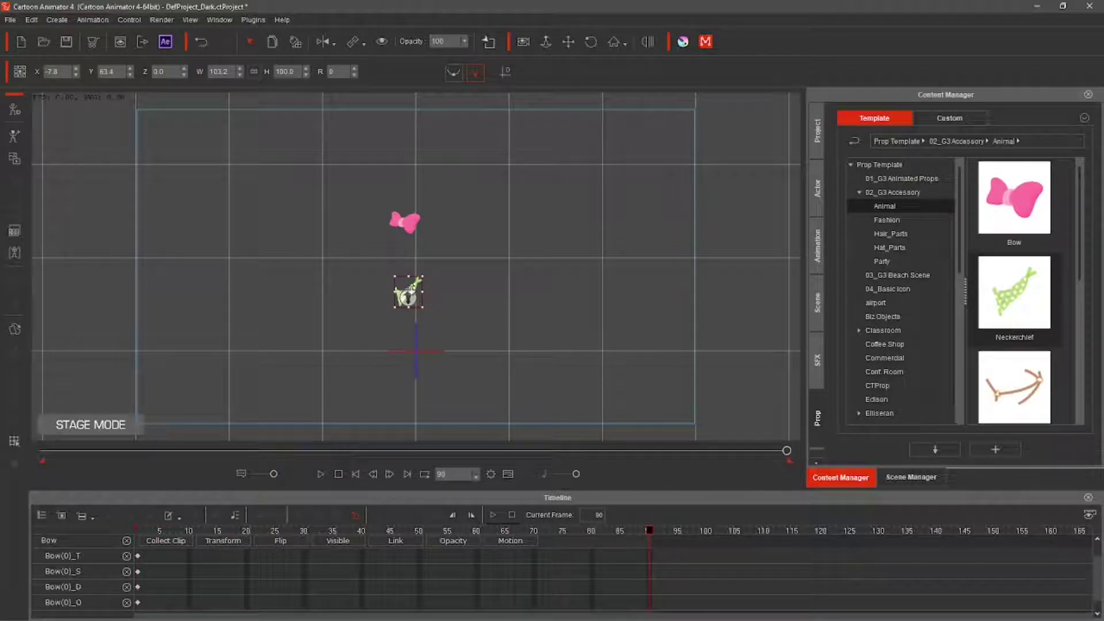
{"action": "left_click_drag", "start_coordinate": [401, 281], "coordinate": [585, 282]}
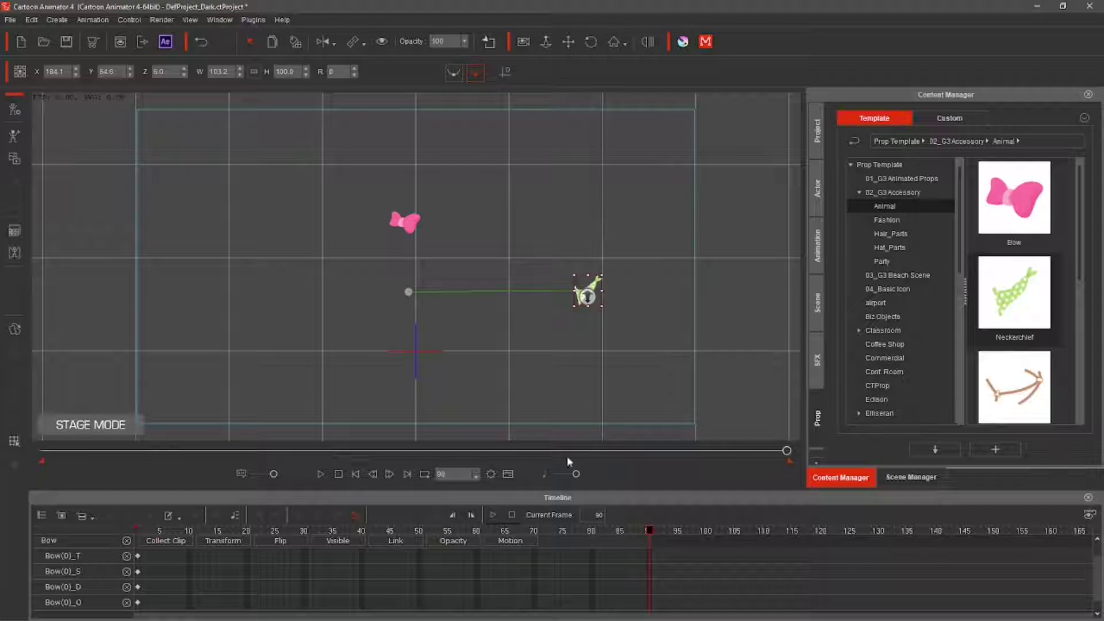
{"action": "left_click_drag", "start_coordinate": [648, 530], "coordinate": [130, 557]}
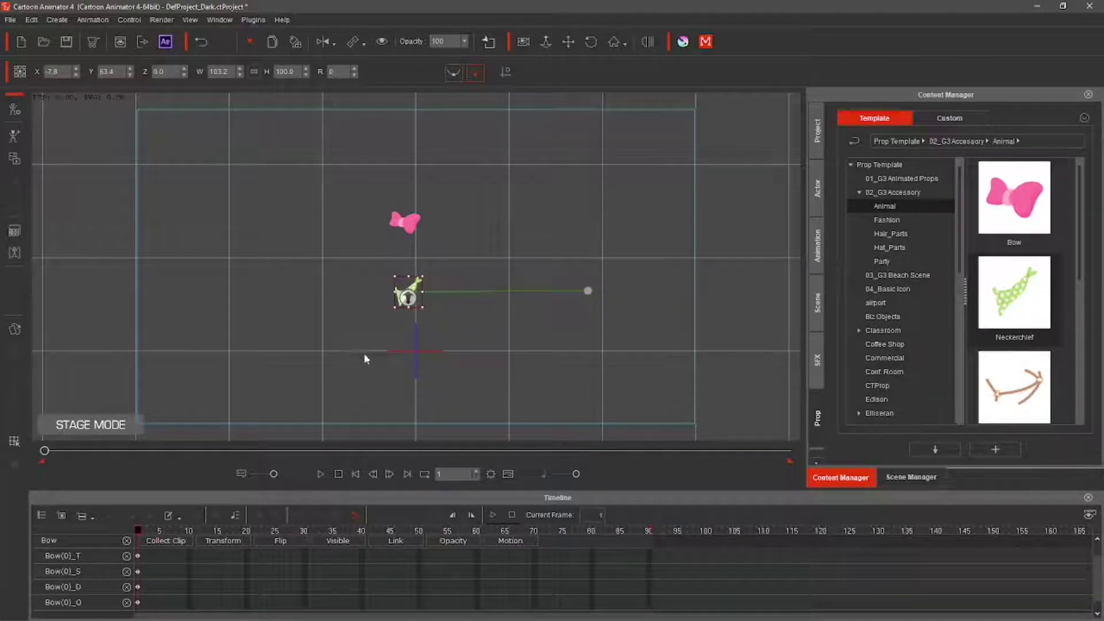
- Link the bow to the neckerchief and play back to watch both props move together
{"action": "left_click", "coordinate": [448, 261]}
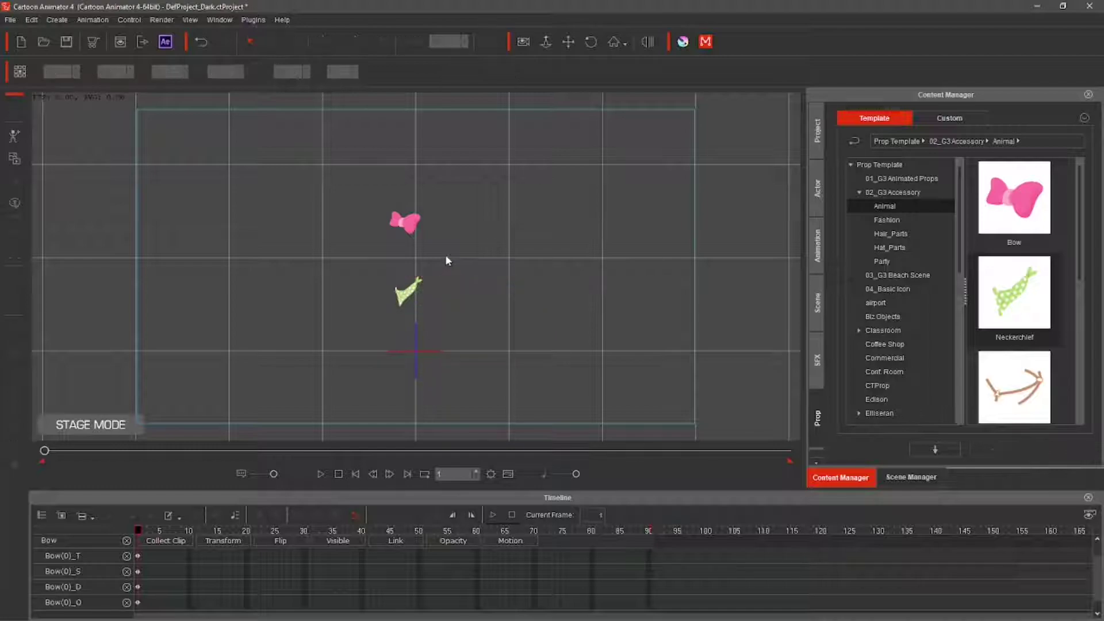
{"action": "left_click", "coordinate": [411, 229]}
{"action": "left_click", "coordinate": [364, 45]}
{"action": "left_click", "coordinate": [377, 61]}
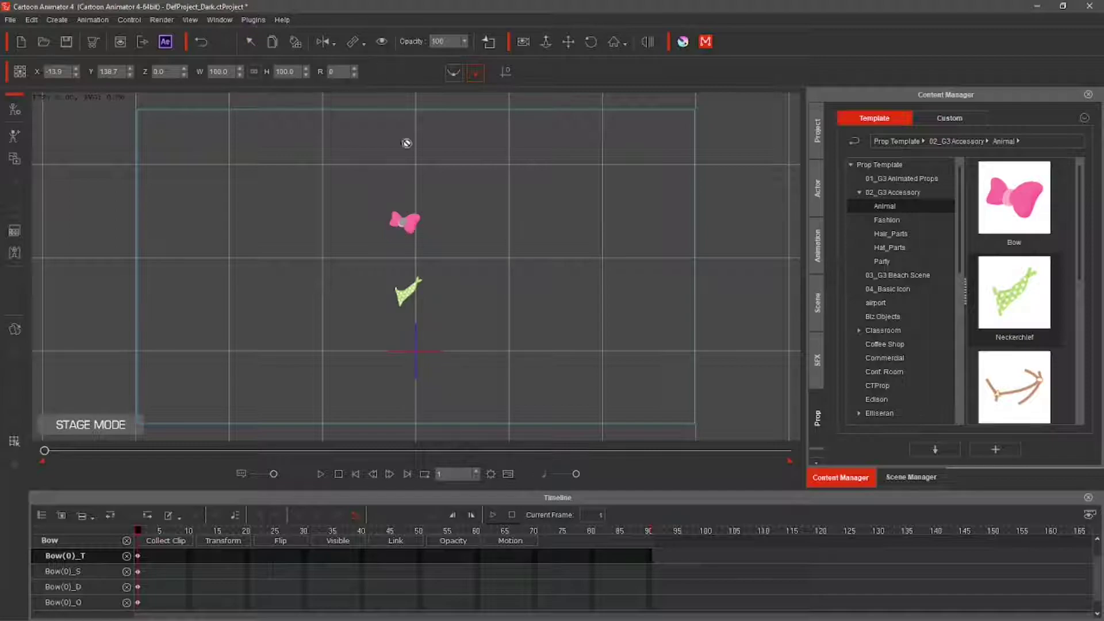
{"action": "left_click", "coordinate": [407, 293]}
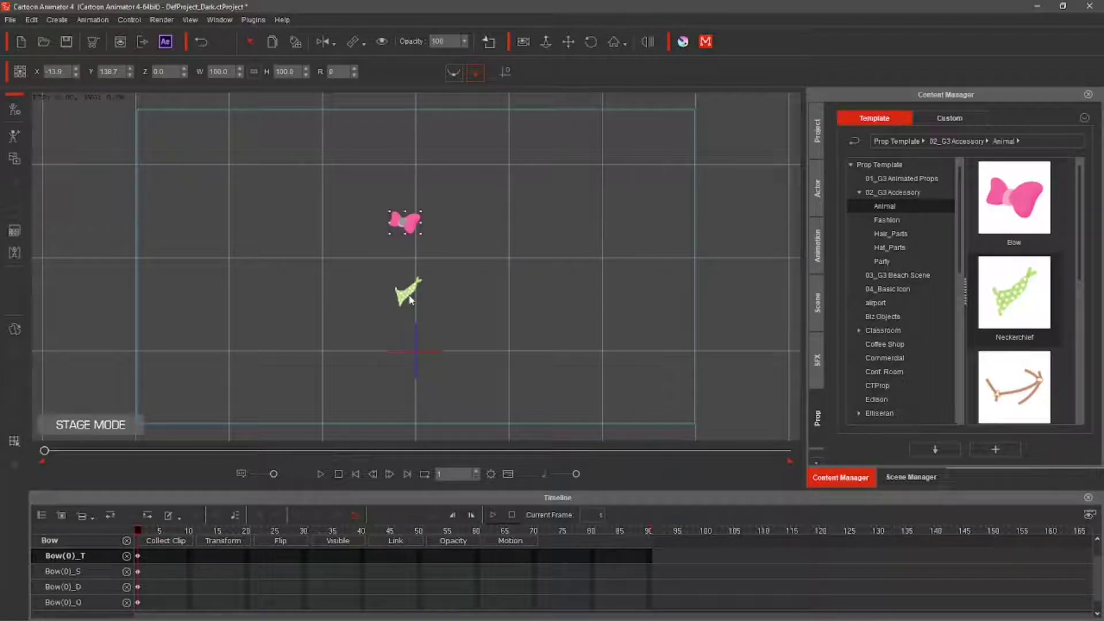
{"action": "left_click", "coordinate": [320, 475]}
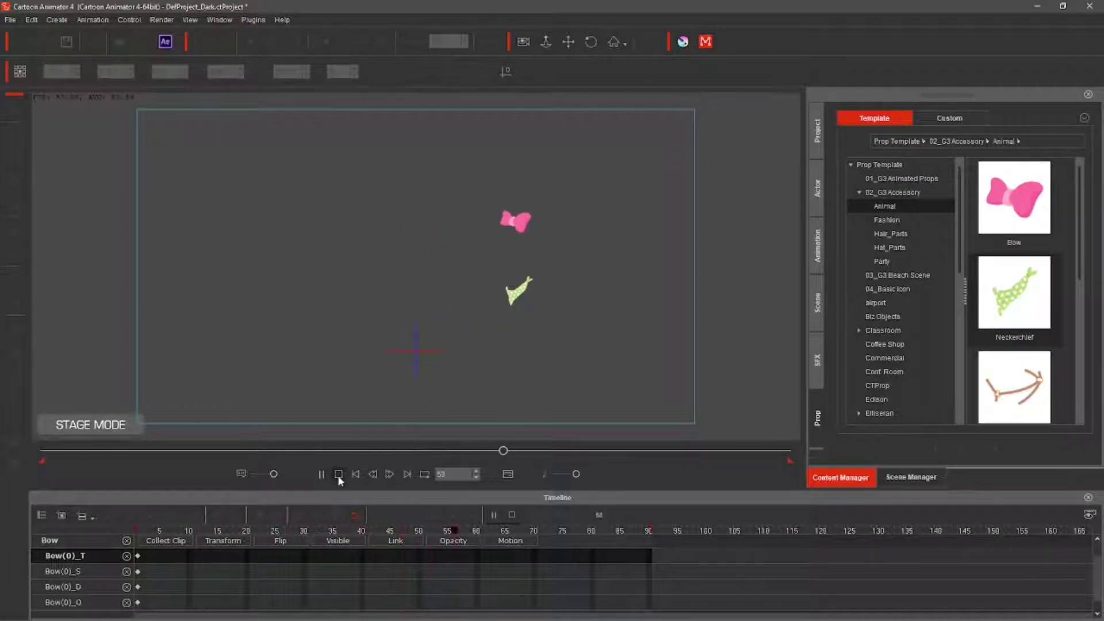
{"action": "left_click", "coordinate": [338, 475]}
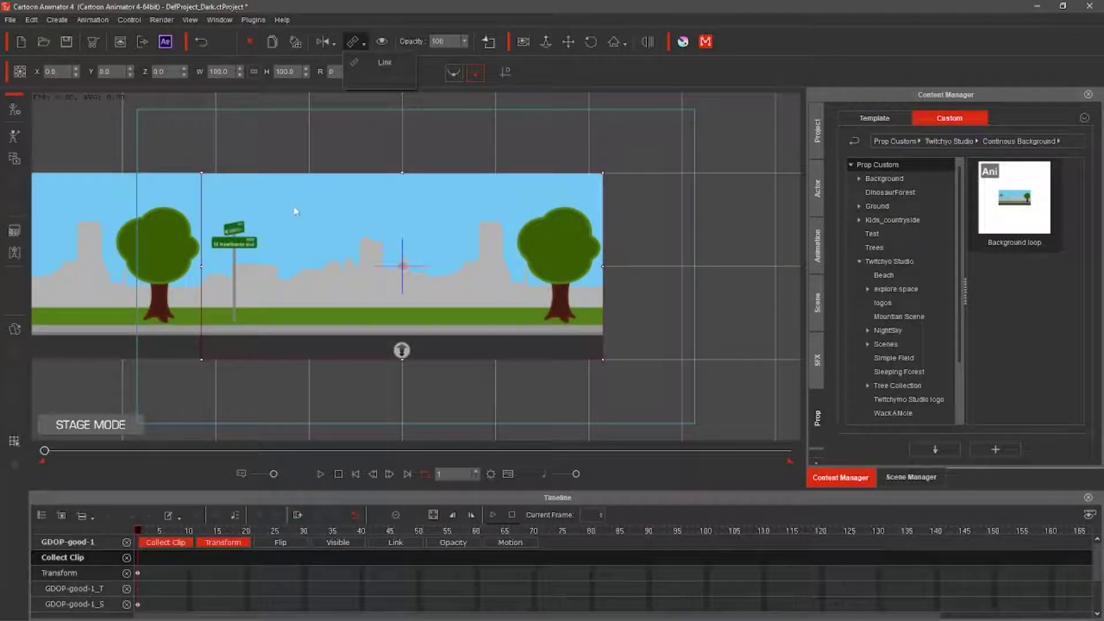
- Select the street Background loop prop and toggle linking mode off
{"action": "left_click", "coordinate": [377, 67]}
{"action": "left_click", "coordinate": [337, 229]}
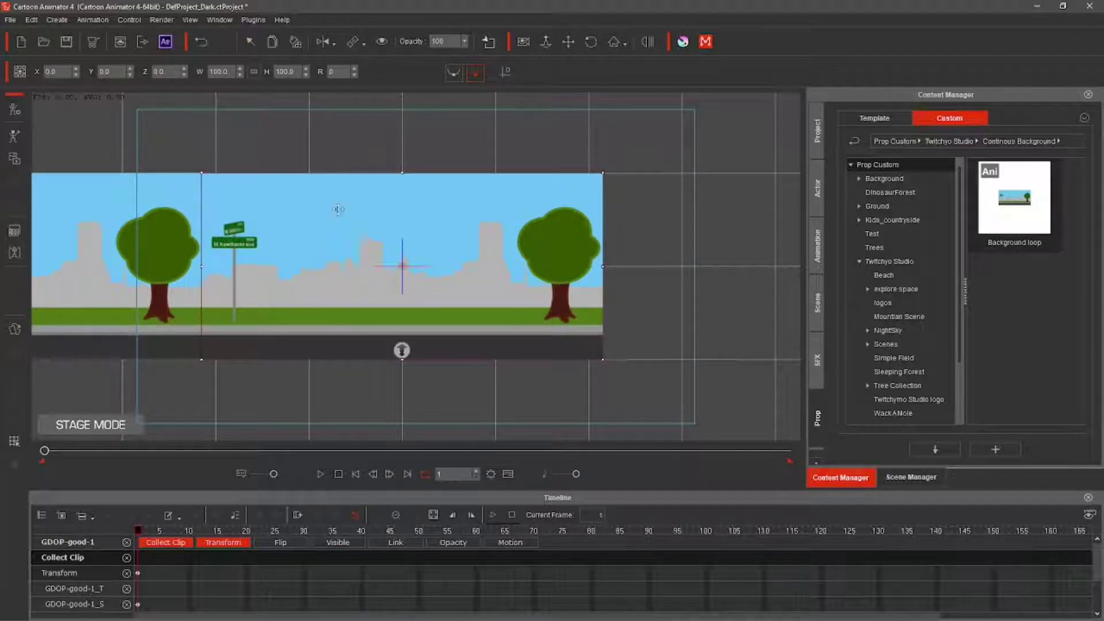
{"action": "left_click", "coordinate": [363, 42]}
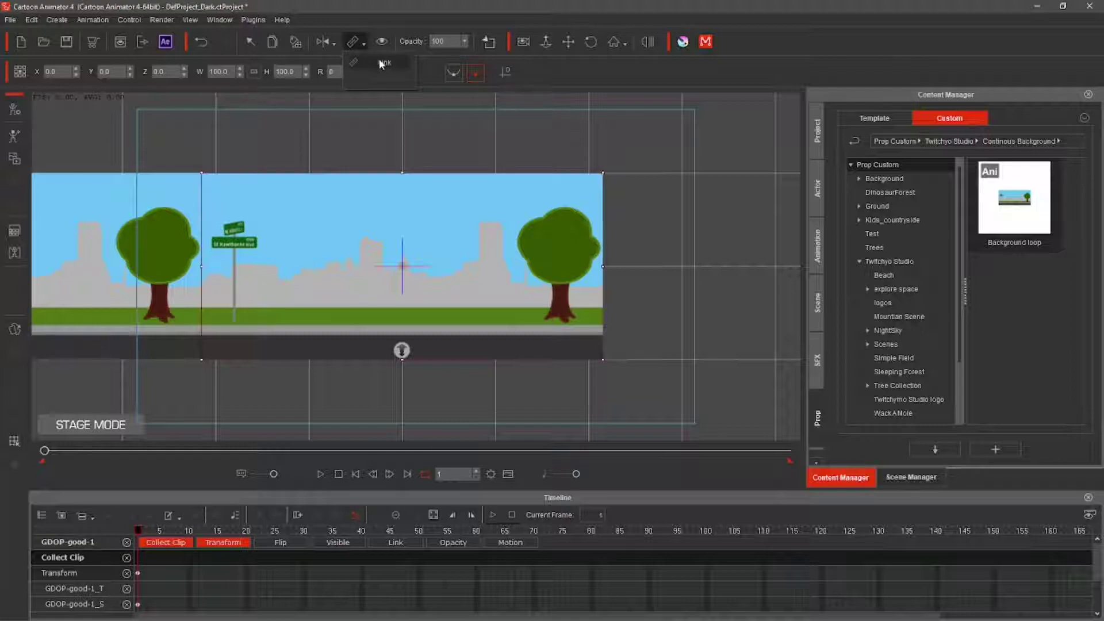
{"action": "left_click", "coordinate": [380, 68]}
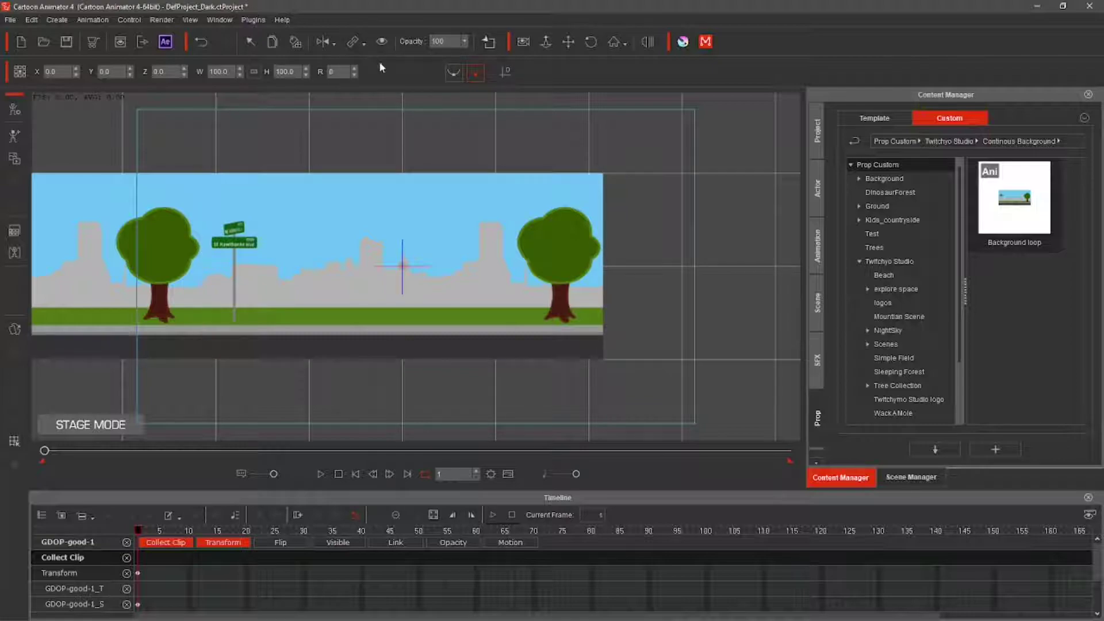
- Play the scene twice to watch the background scroll and repeat, stopping at frame 1
{"action": "left_click", "coordinate": [321, 473]}
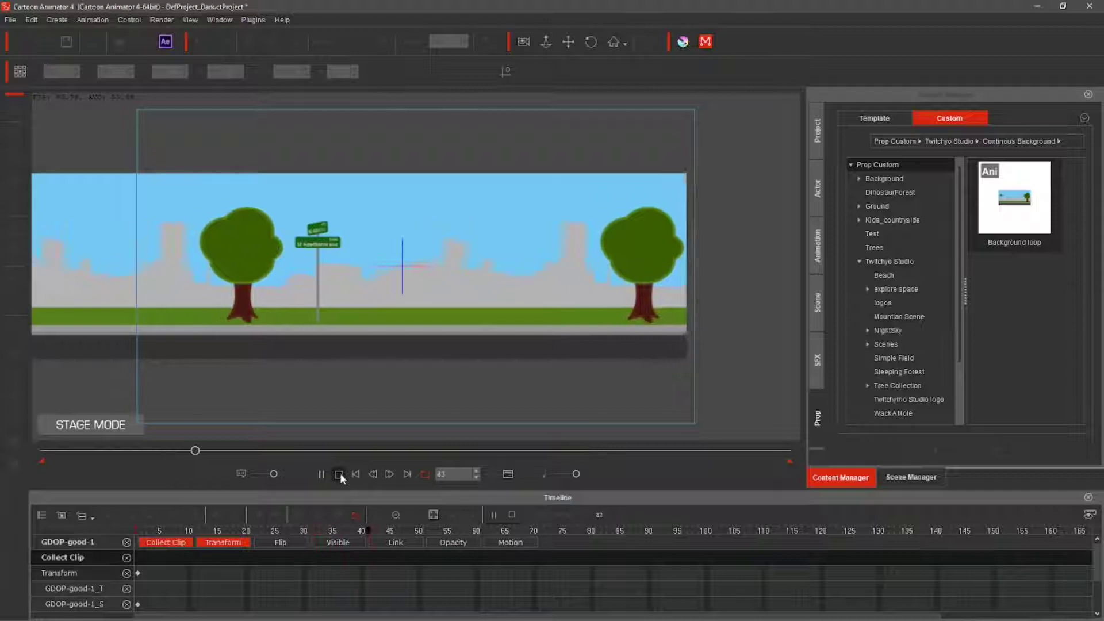
{"action": "left_click", "coordinate": [339, 475]}
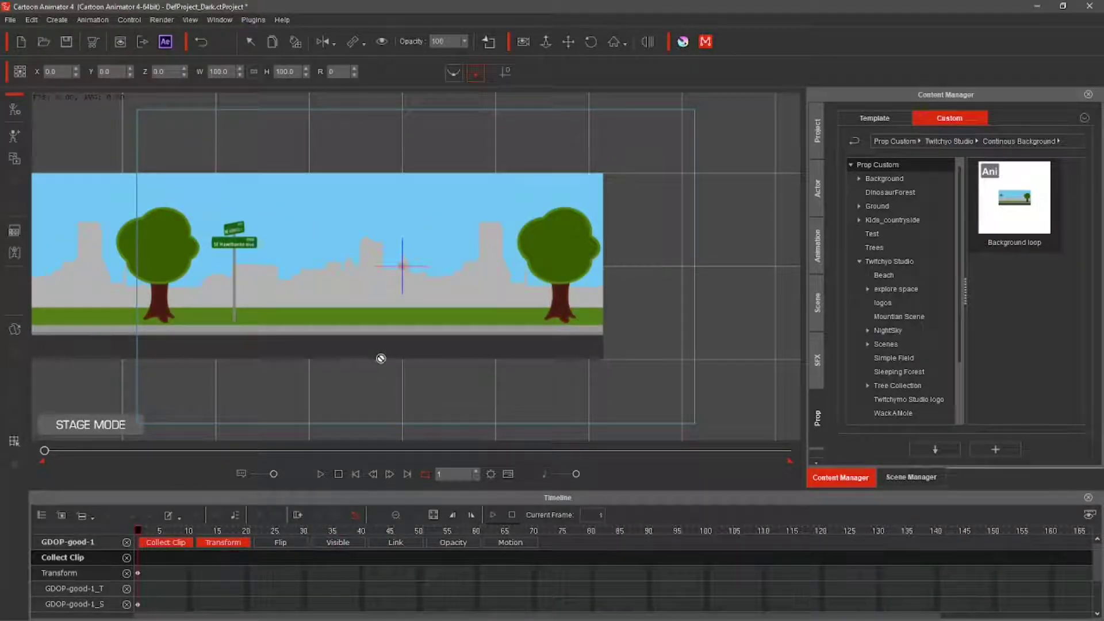
{"action": "left_click", "coordinate": [321, 473]}
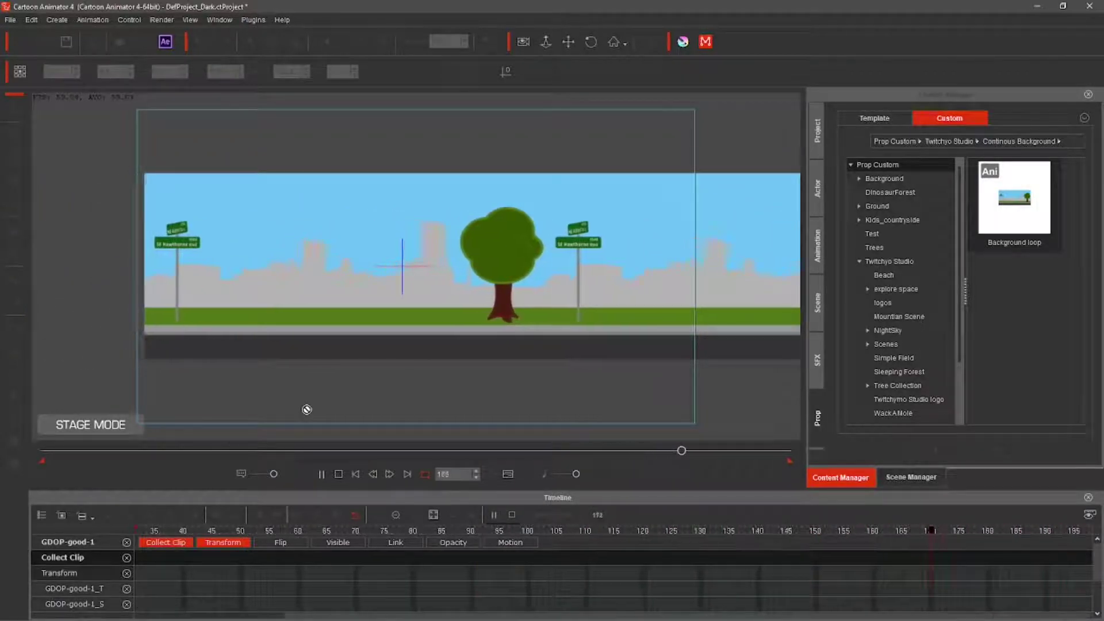
{"action": "left_click", "coordinate": [339, 473]}
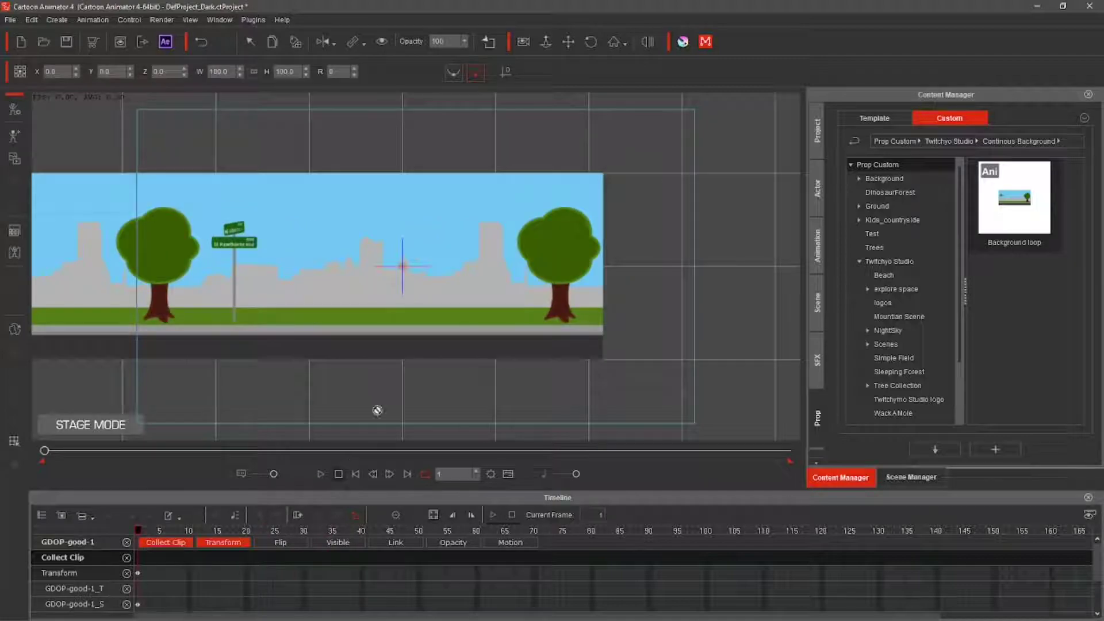
{"action": "left_click", "coordinate": [570, 49]}
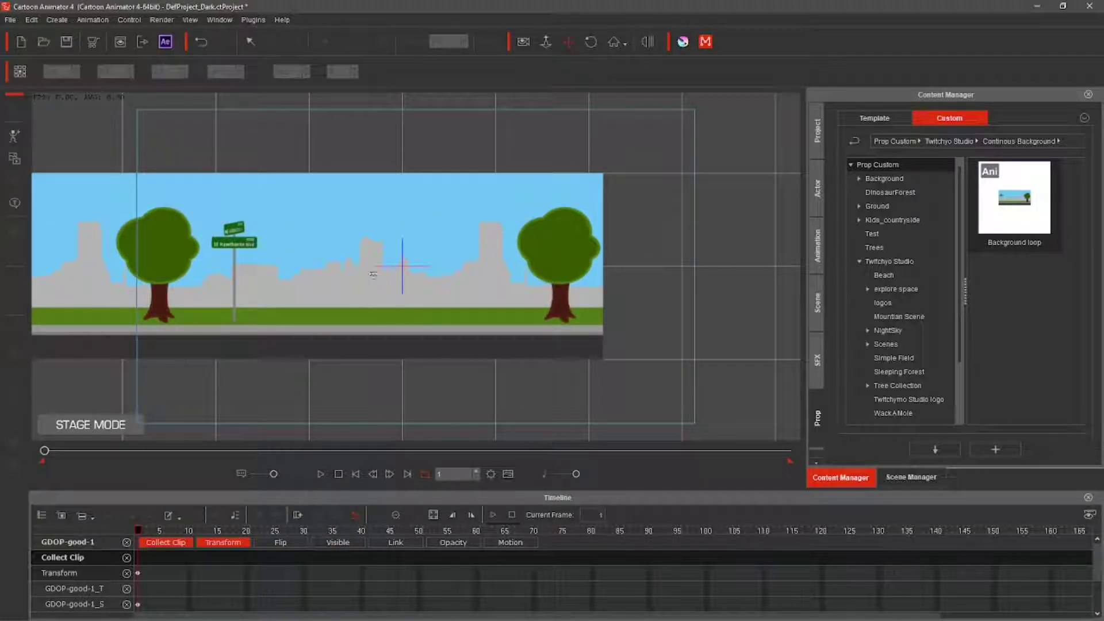
- Switch to the scene camera and start zooming it in on the street
{"action": "scroll", "coordinate": [375, 270], "scroll_direction": "up", "scroll_amount": 3}
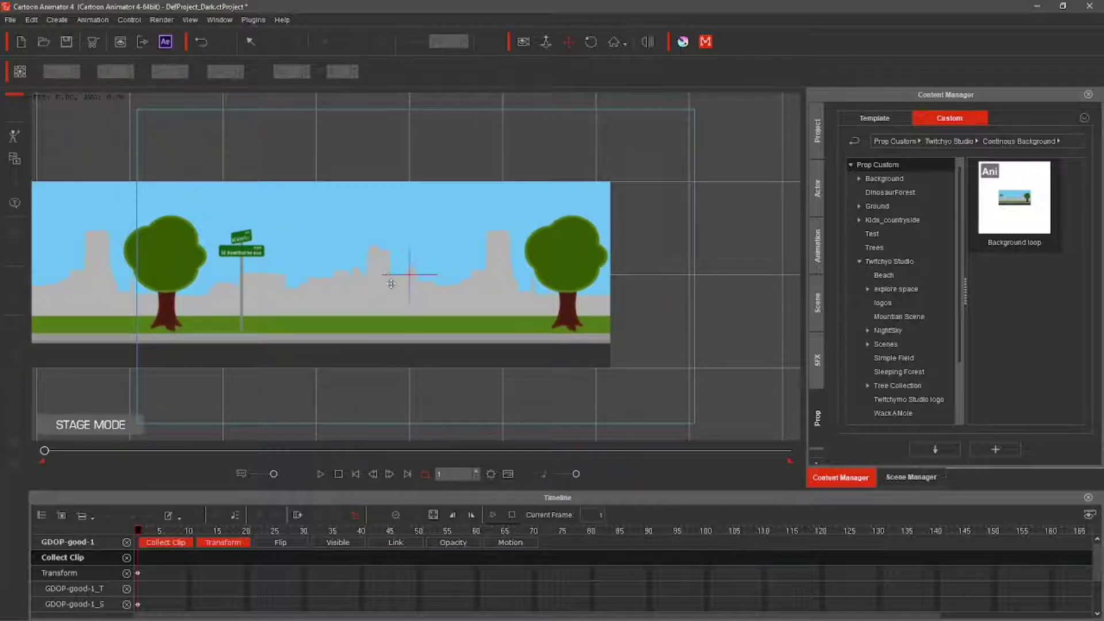
{"action": "scroll", "coordinate": [389, 281], "scroll_direction": "up", "scroll_amount": 5}
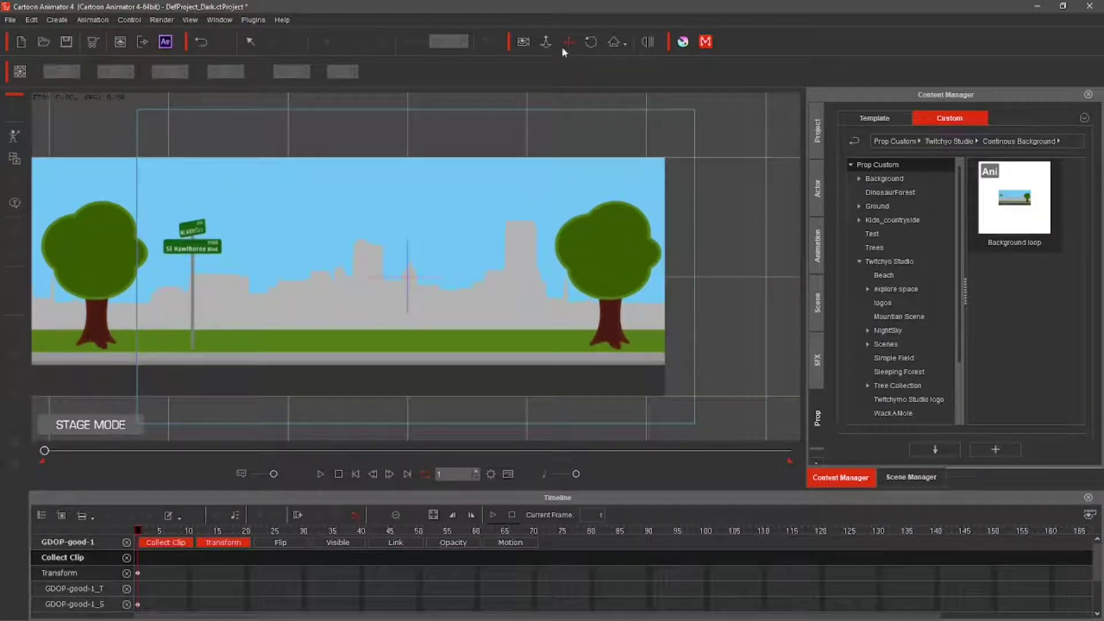
{"action": "left_click", "coordinate": [520, 44]}
{"action": "scroll", "coordinate": [458, 323], "scroll_direction": "up", "scroll_amount": 1}
{"action": "left_click_drag", "start_coordinate": [458, 323], "coordinate": [496, 219]}
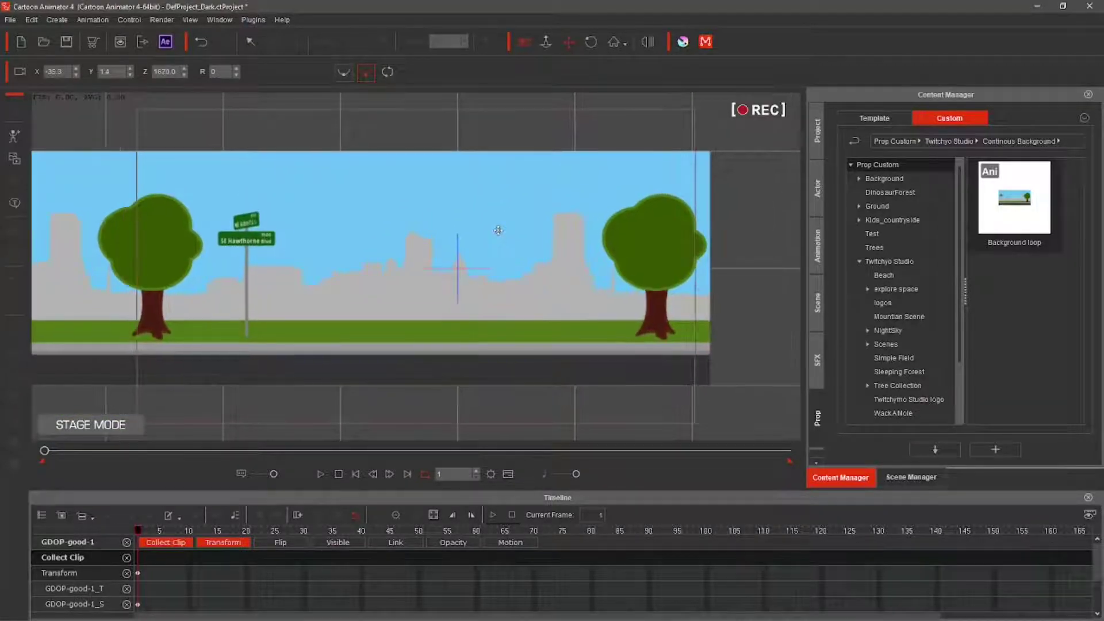
- Zoom the camera to Z 1110, frame the sign and right-hand tree, and preview
{"action": "scroll", "coordinate": [498, 230], "scroll_direction": "up", "scroll_amount": 2}
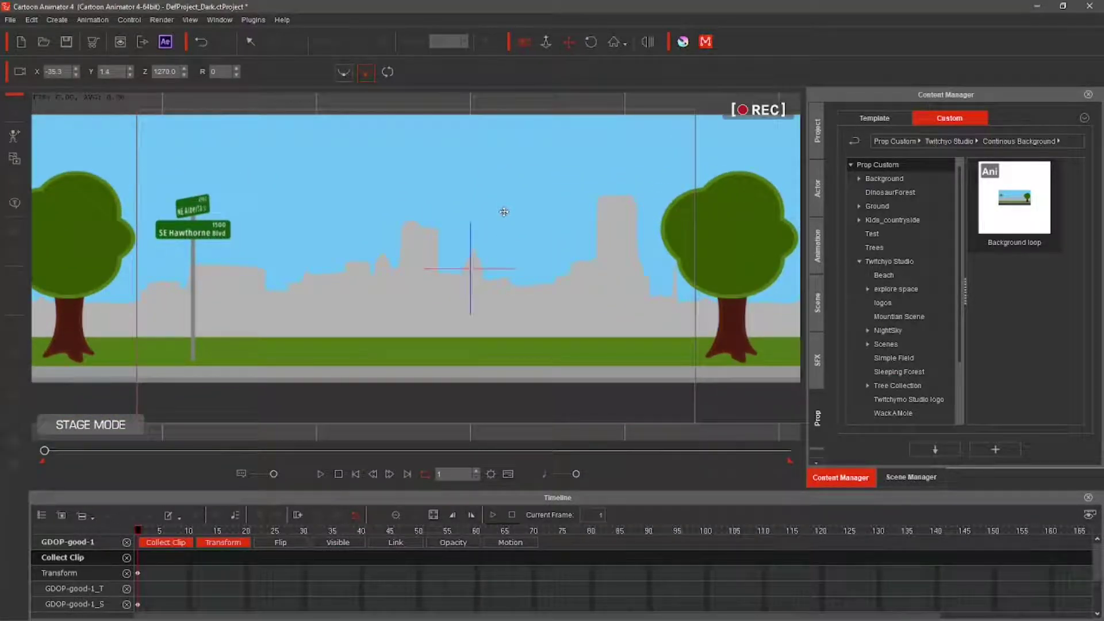
{"action": "scroll", "coordinate": [504, 211], "scroll_direction": "up", "scroll_amount": 2}
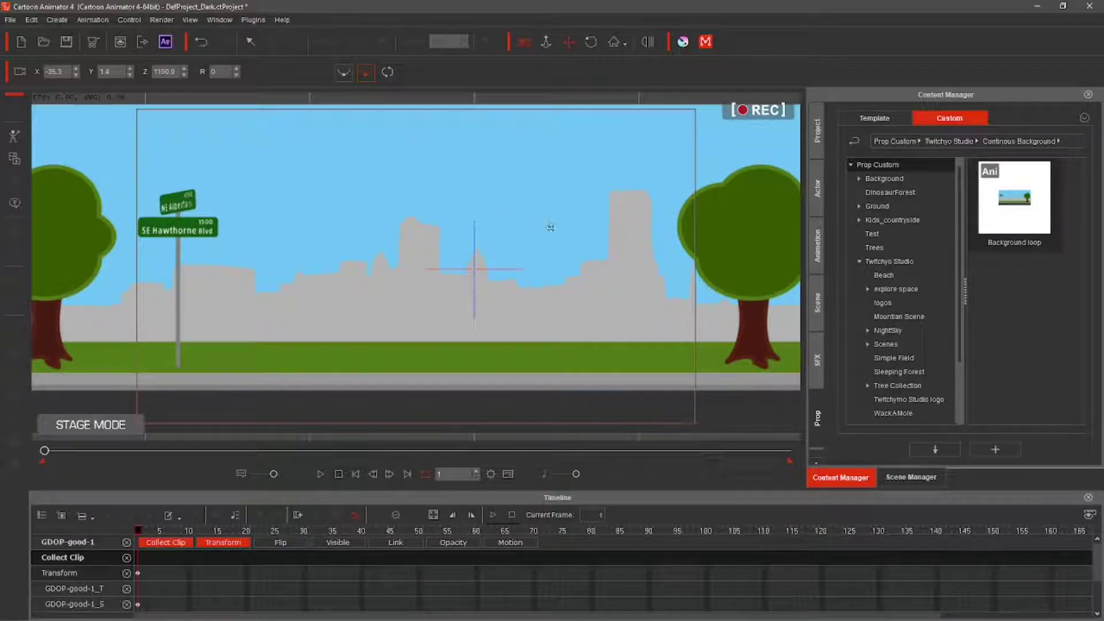
{"action": "left_click_drag", "start_coordinate": [542, 227], "coordinate": [506, 238]}
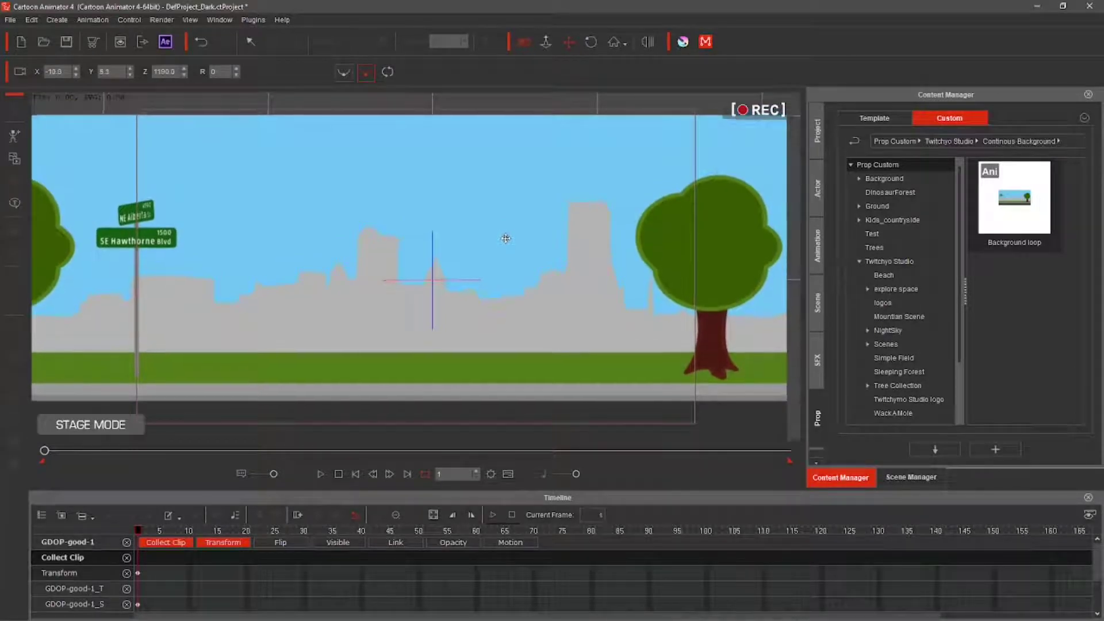
{"action": "scroll", "coordinate": [506, 238], "scroll_direction": "up", "scroll_amount": 2}
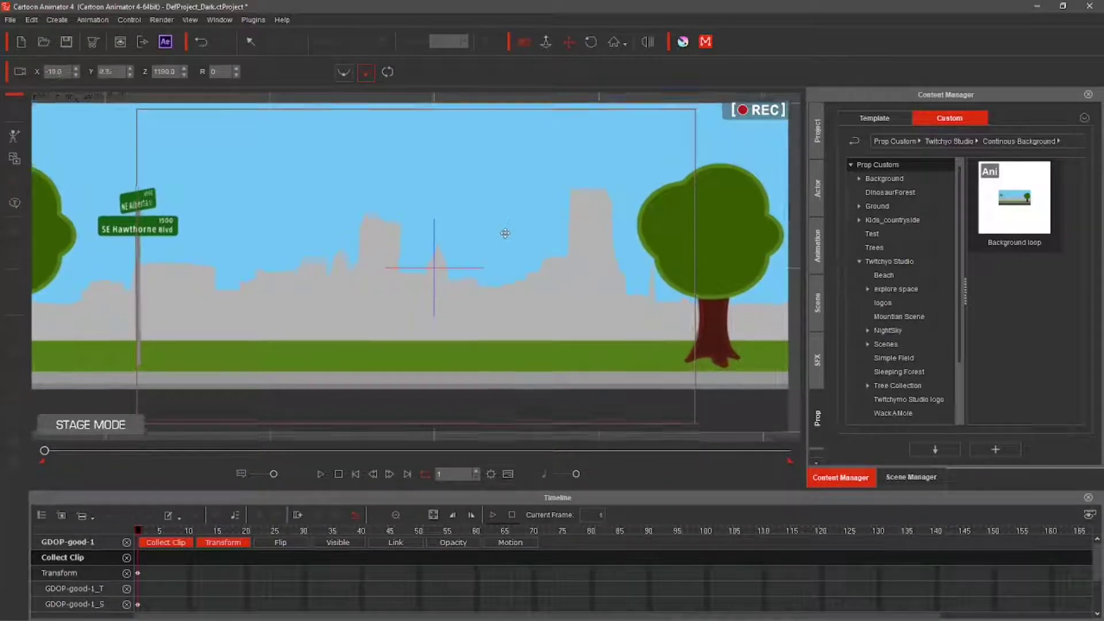
{"action": "scroll", "coordinate": [510, 247], "scroll_direction": "up", "scroll_amount": 2}
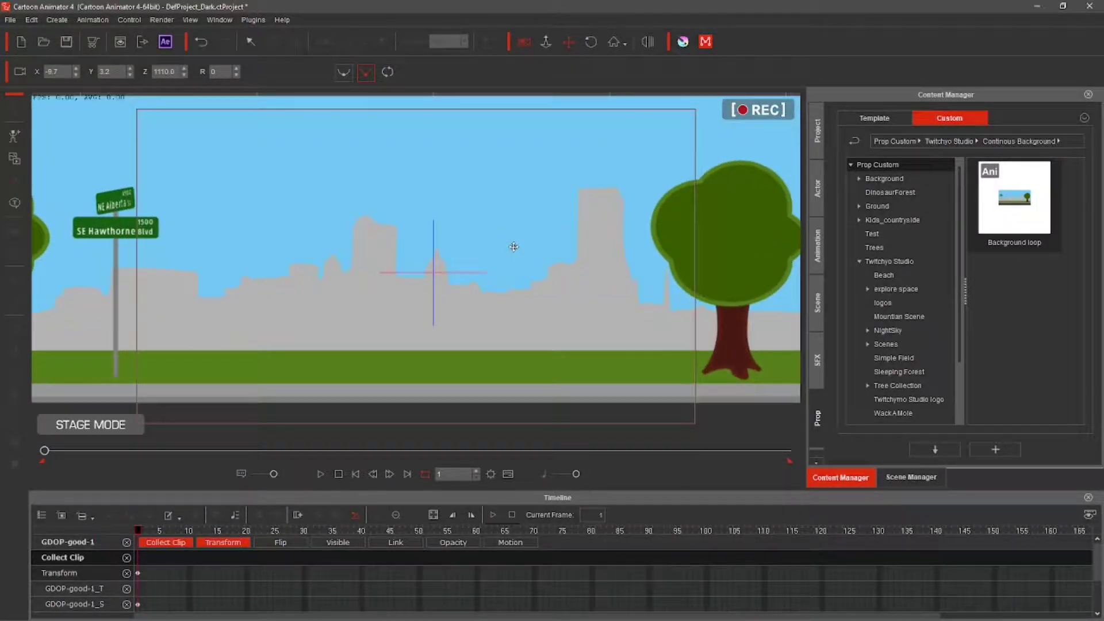
{"action": "left_click_drag", "start_coordinate": [514, 247], "coordinate": [510, 224]}
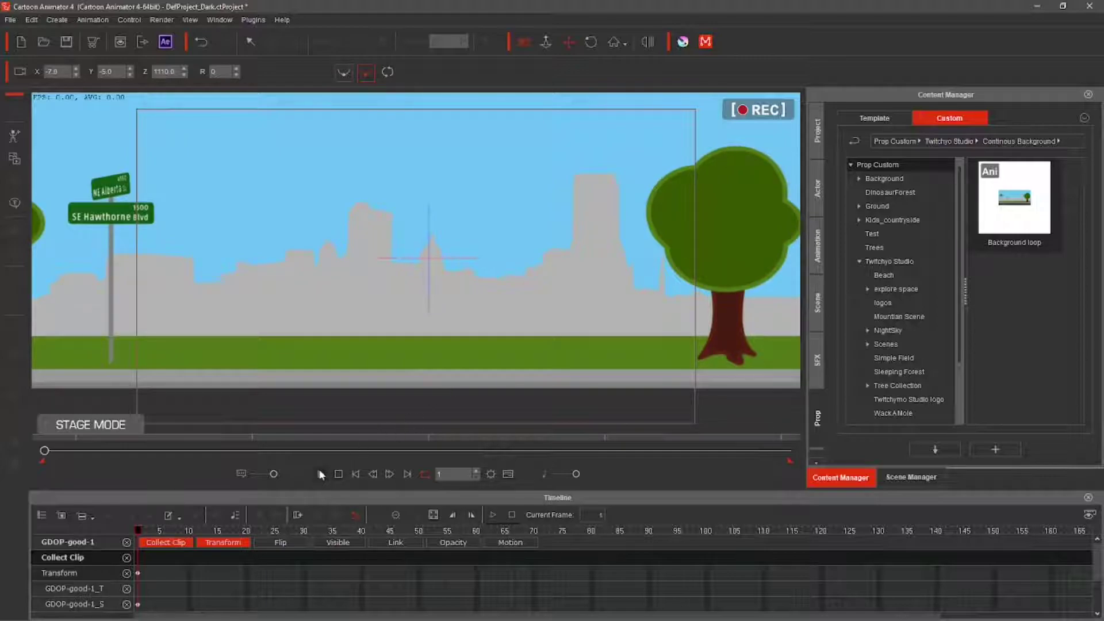
{"action": "left_click", "coordinate": [320, 475]}
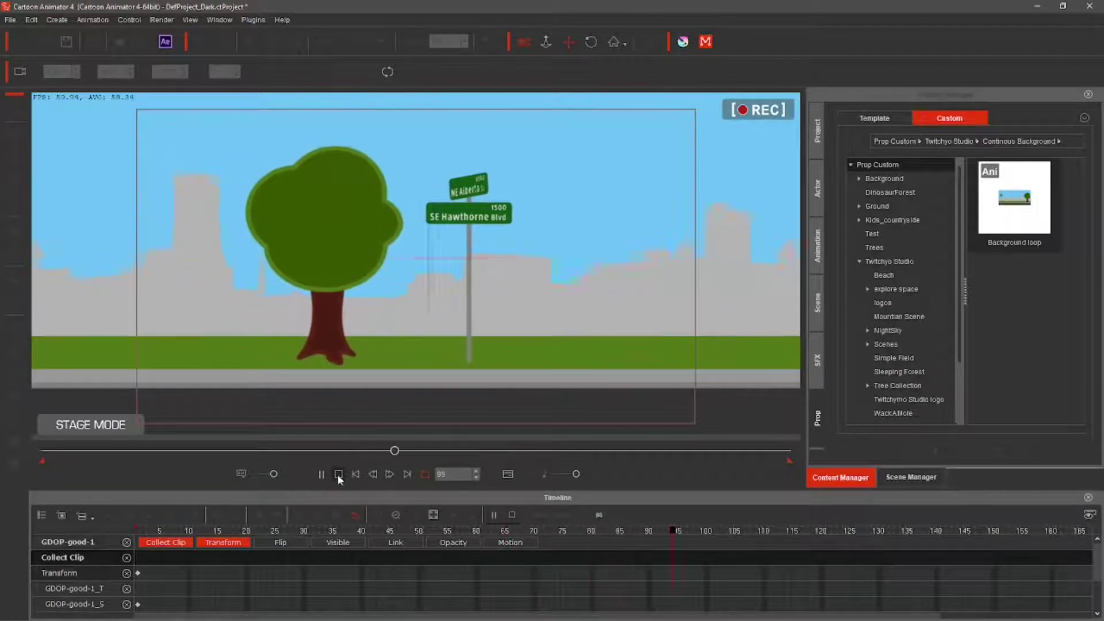
{"action": "left_click", "coordinate": [338, 474]}
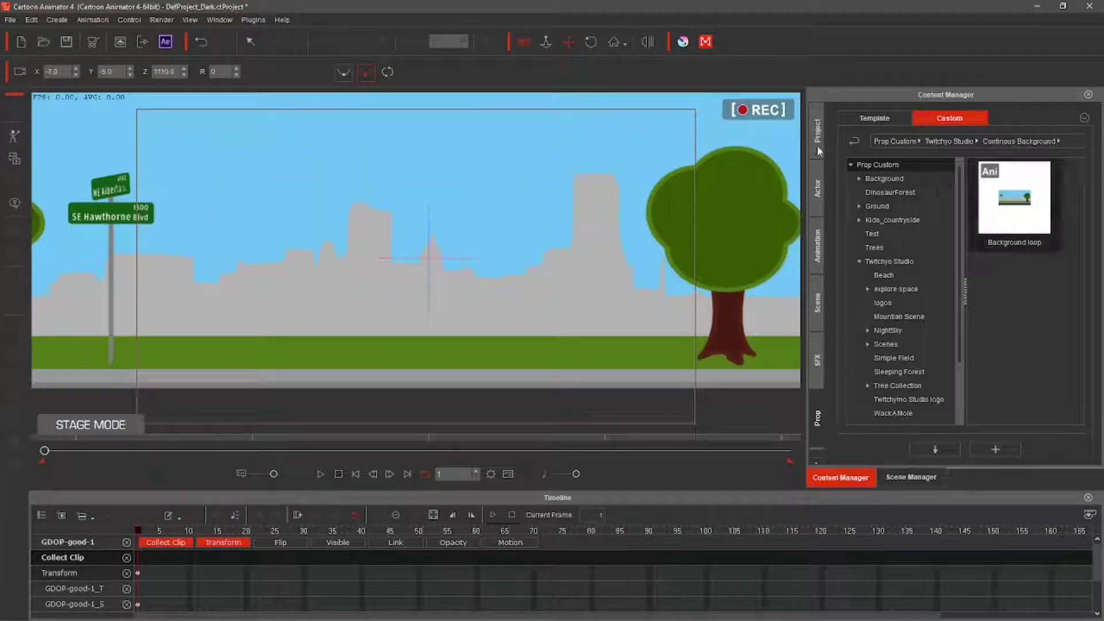
- Place Teds Dog on the street, scaled to 38.4 at about X -3.9, Y -50.9
{"action": "left_click", "coordinate": [819, 187]}
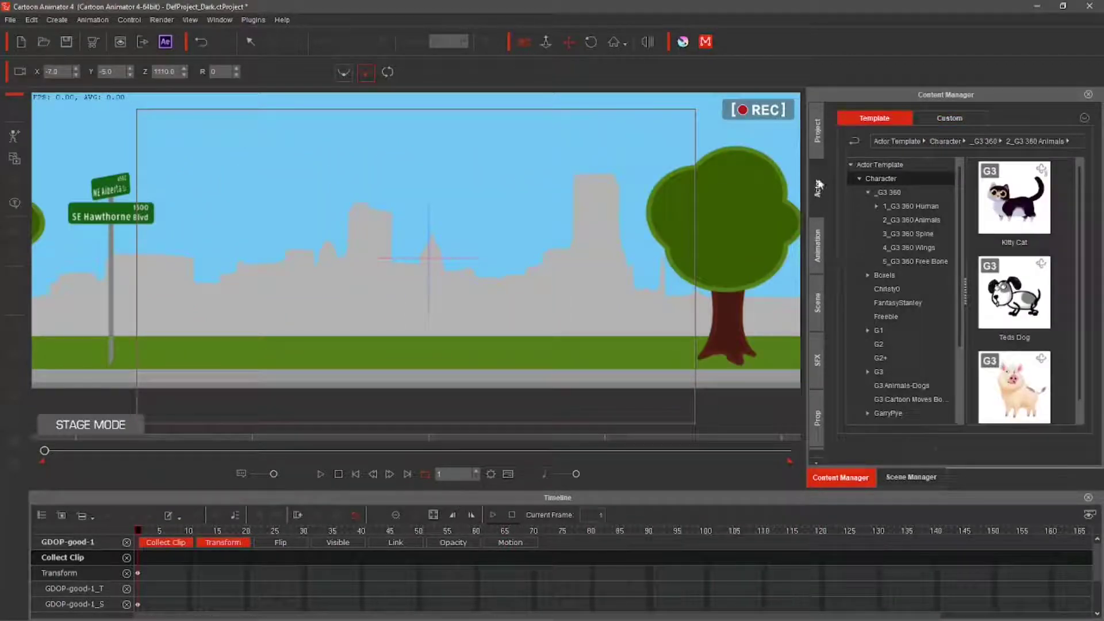
{"action": "left_click_drag", "start_coordinate": [1025, 295], "coordinate": [419, 265]}
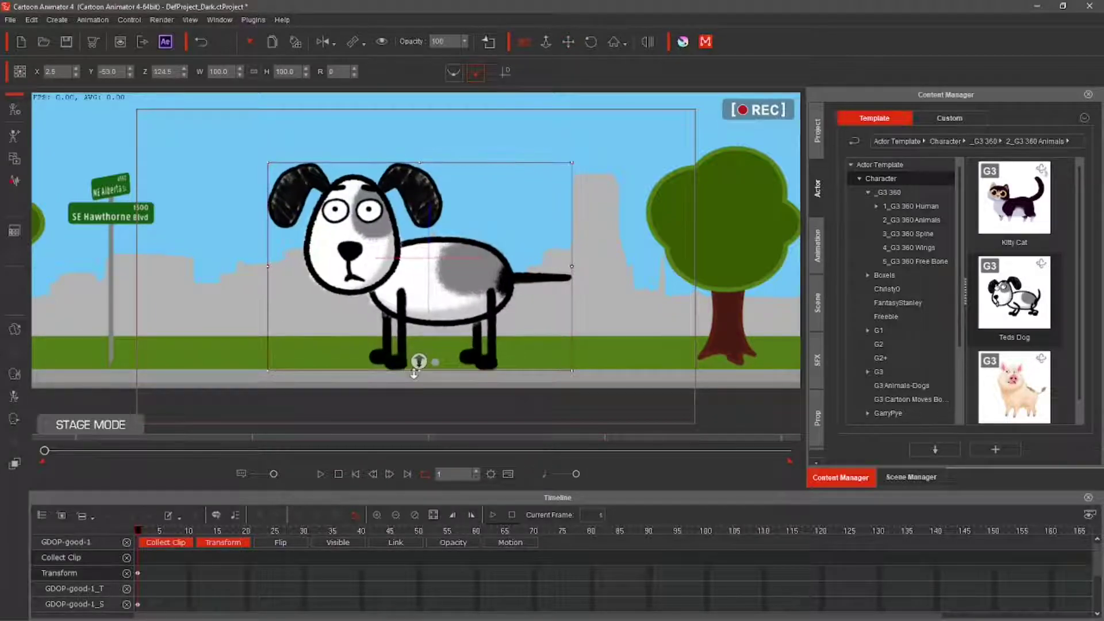
{"action": "left_click_drag", "start_coordinate": [572, 209], "coordinate": [450, 341]}
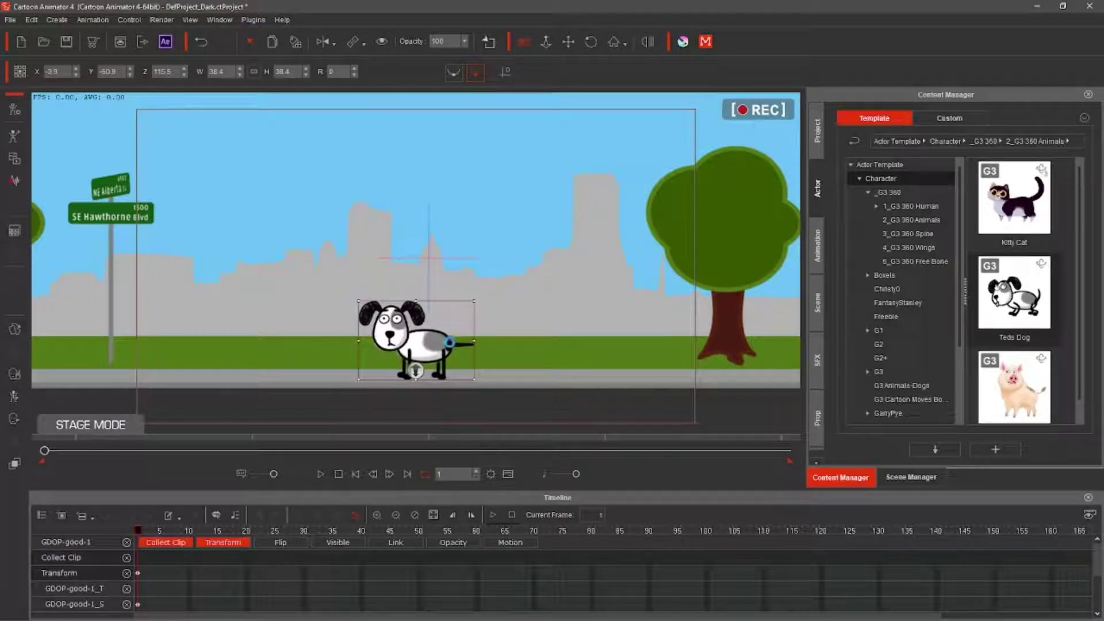
{"action": "left_click", "coordinate": [817, 253]}
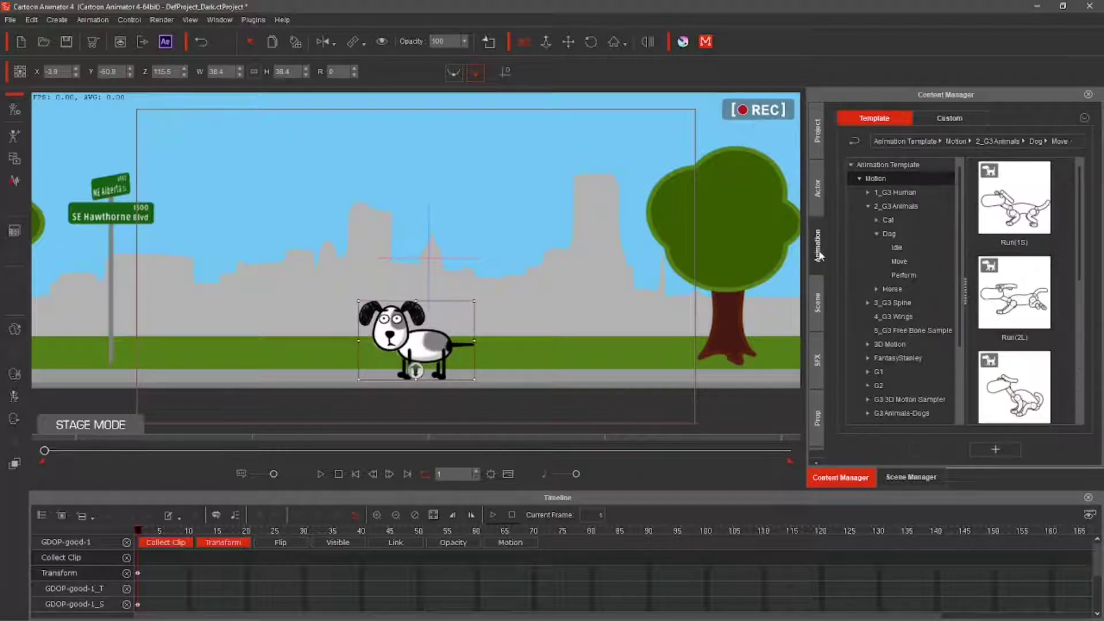
- Apply the Dog > Move Walk(2L) motion to Ted's Dog and preview it
{"action": "left_click", "coordinate": [900, 262]}
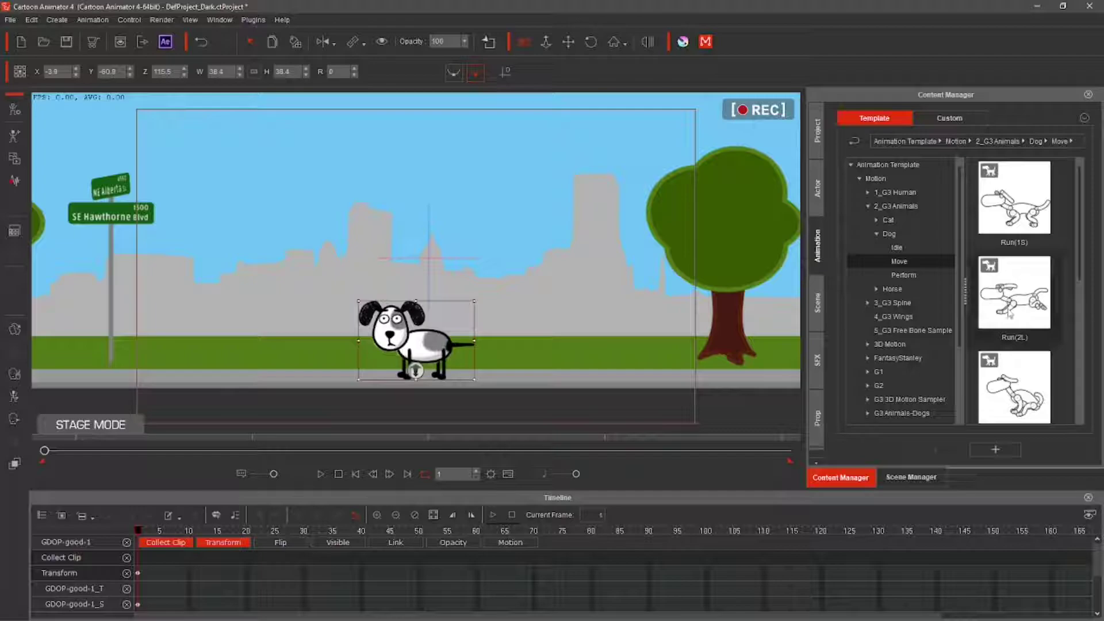
{"action": "scroll", "coordinate": [1010, 314], "scroll_direction": "down", "scroll_amount": 5}
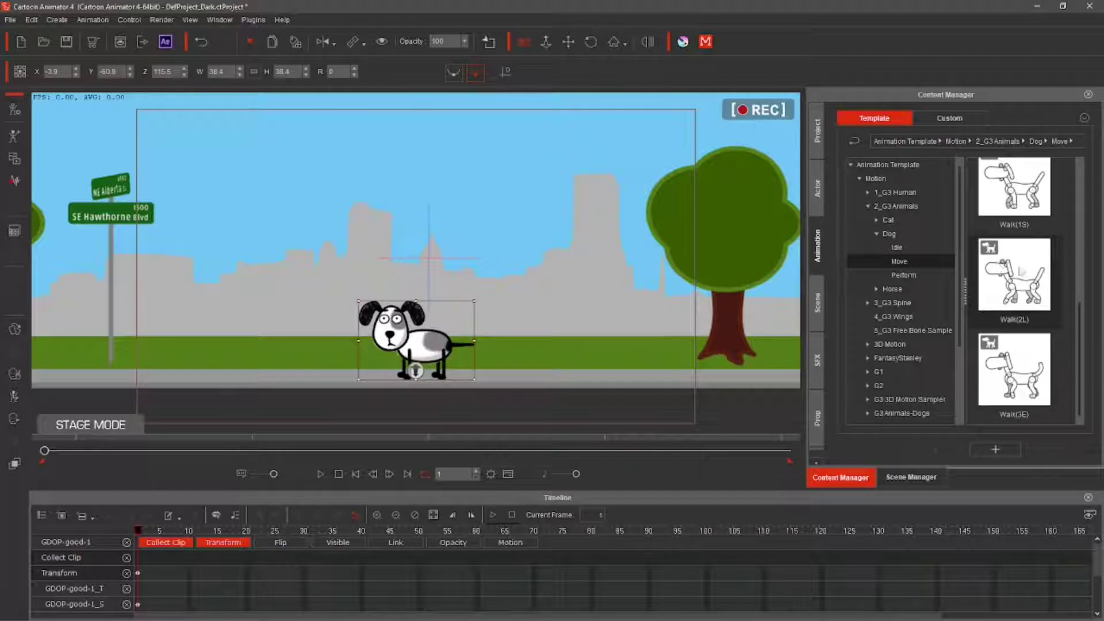
{"action": "left_click_drag", "start_coordinate": [1014, 274], "coordinate": [426, 362]}
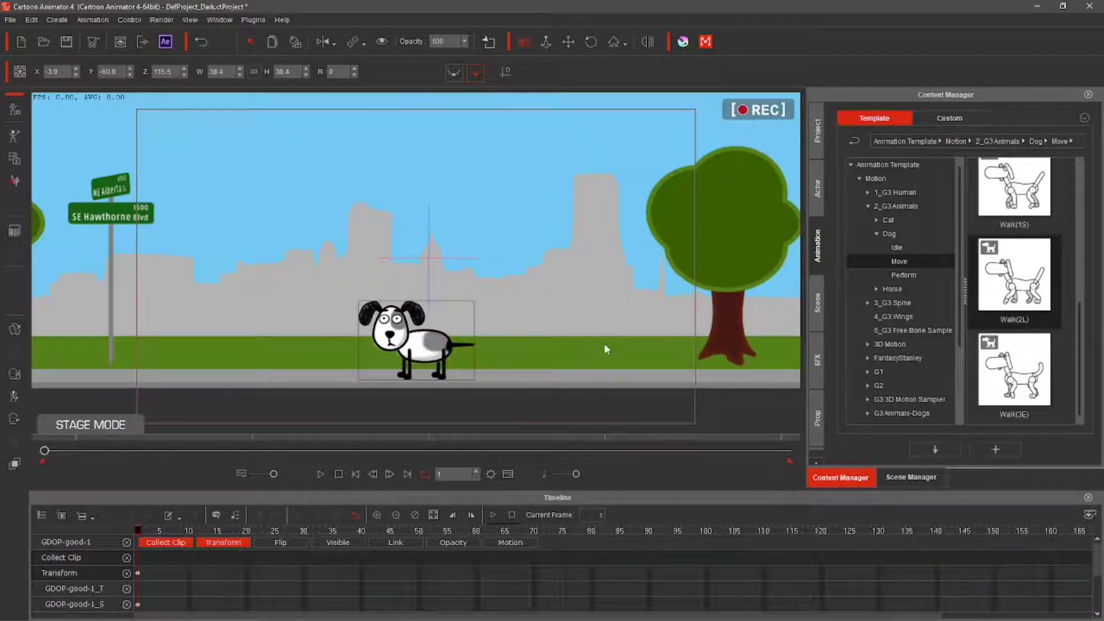
{"action": "key", "text": "space"}
{"action": "key", "text": "space"}
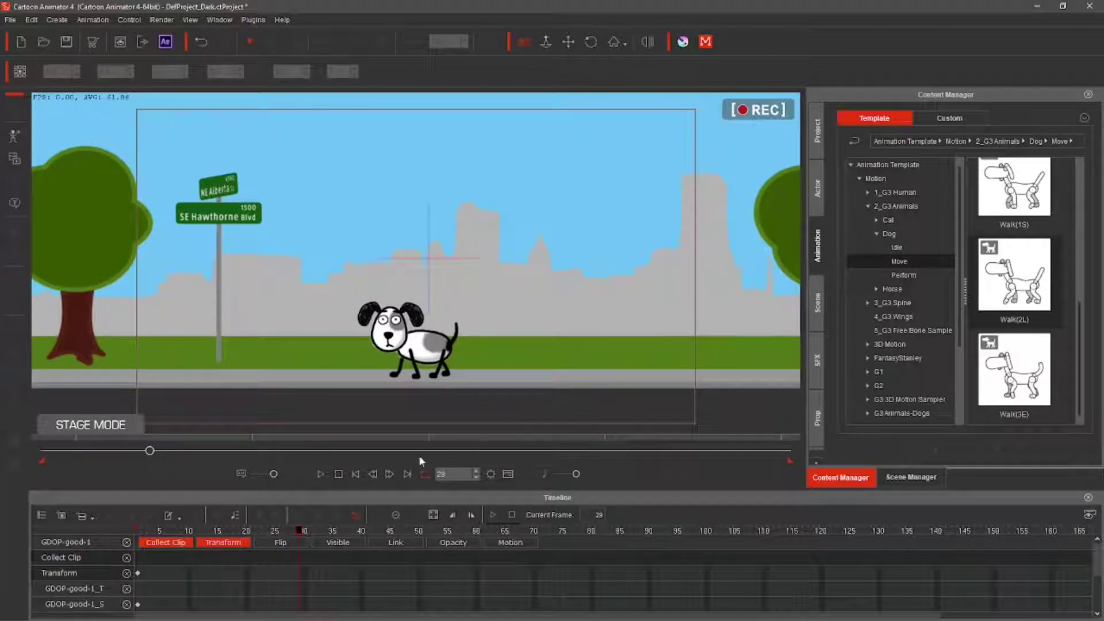
- Stretch the dog's Walk(2L) clip across most of the timeline and play from frame 1
{"action": "left_click", "coordinate": [237, 544]}
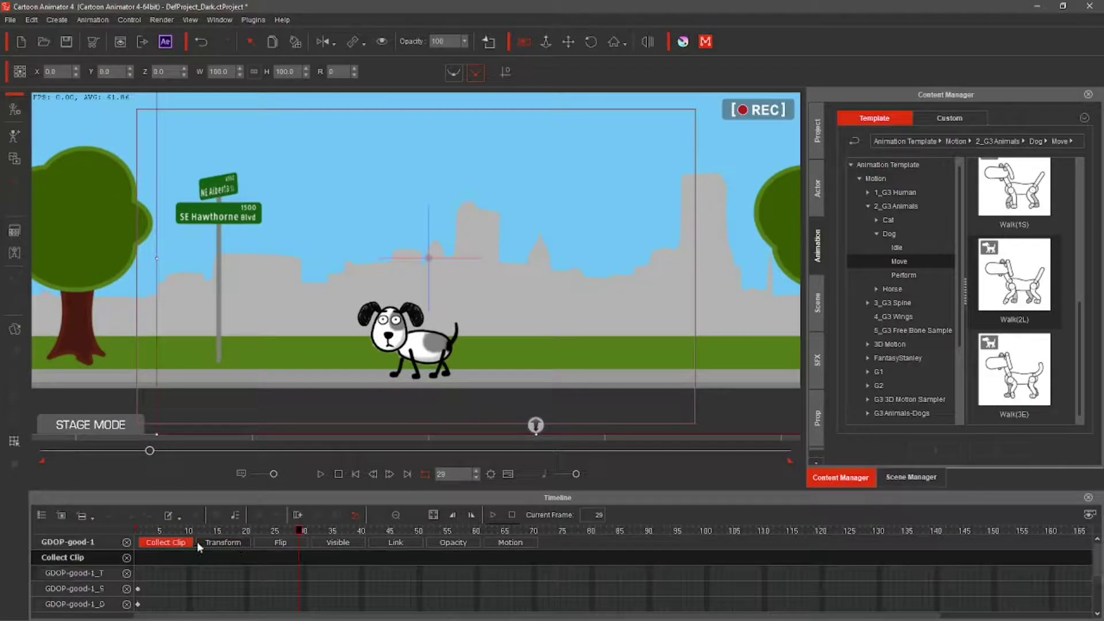
{"action": "left_click", "coordinate": [179, 545]}
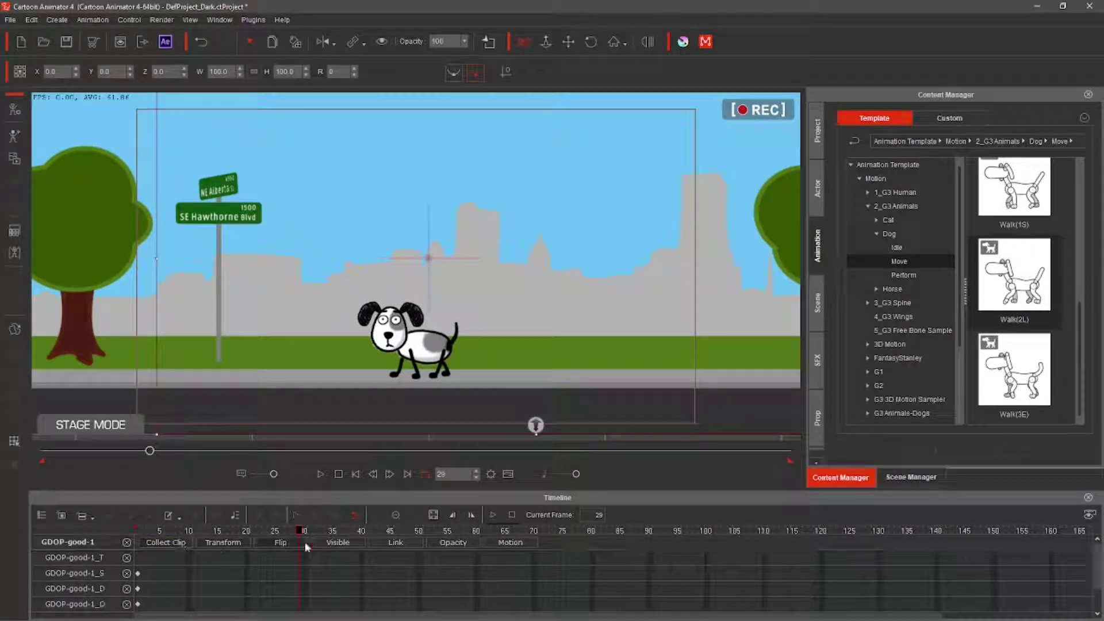
{"action": "left_click", "coordinate": [434, 352]}
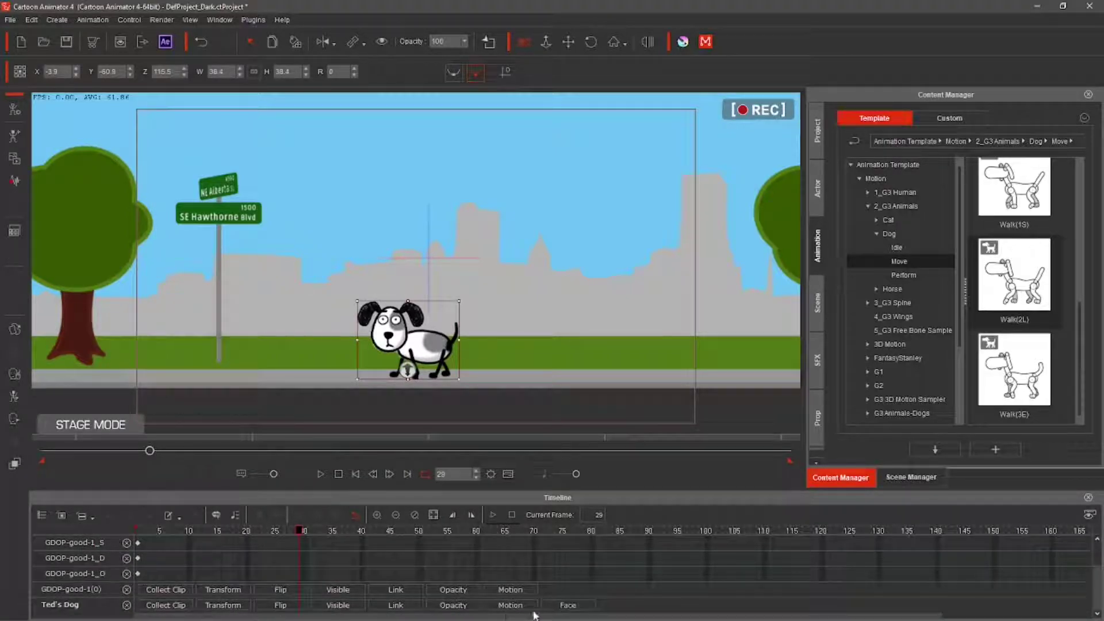
{"action": "left_click", "coordinate": [510, 605]}
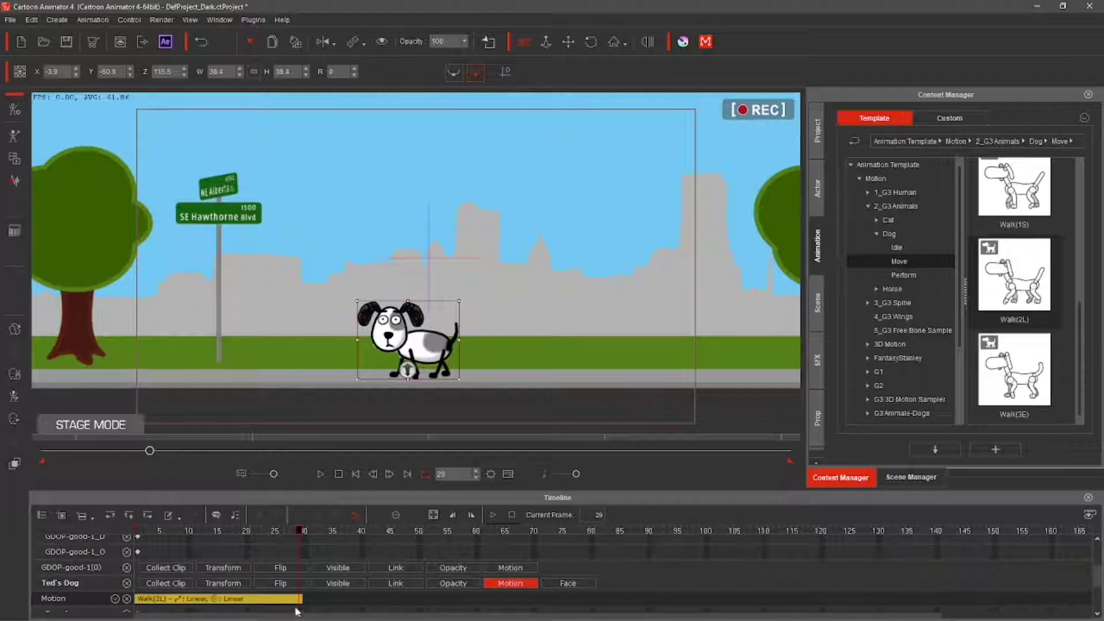
{"action": "left_click_drag", "start_coordinate": [298, 598], "coordinate": [1001, 602]}
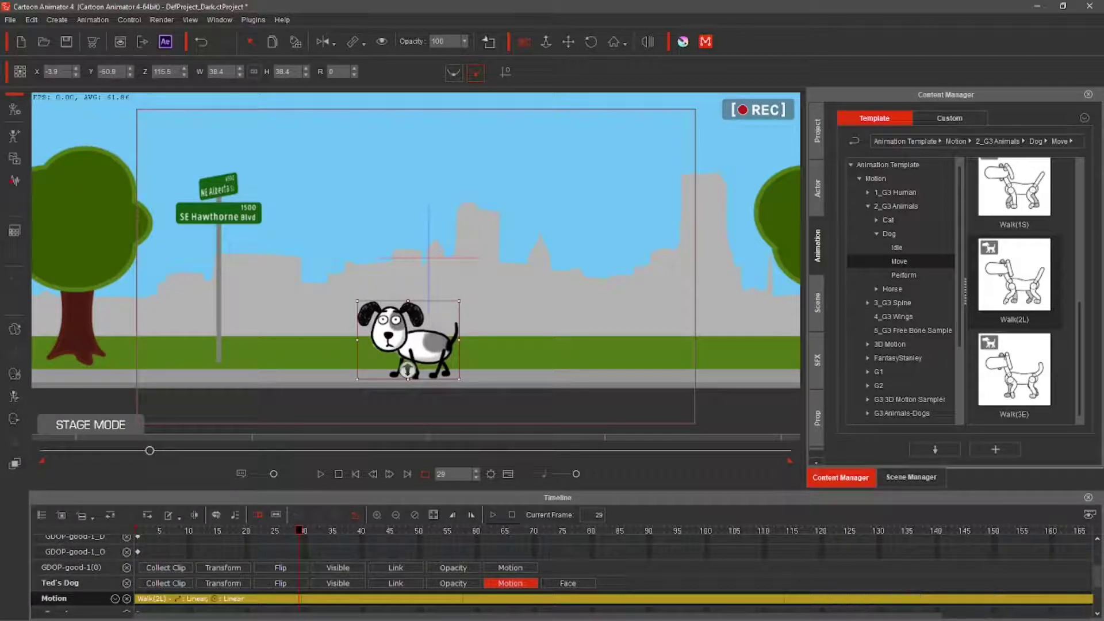
{"action": "left_click_drag", "start_coordinate": [931, 619], "coordinate": [954, 602]}
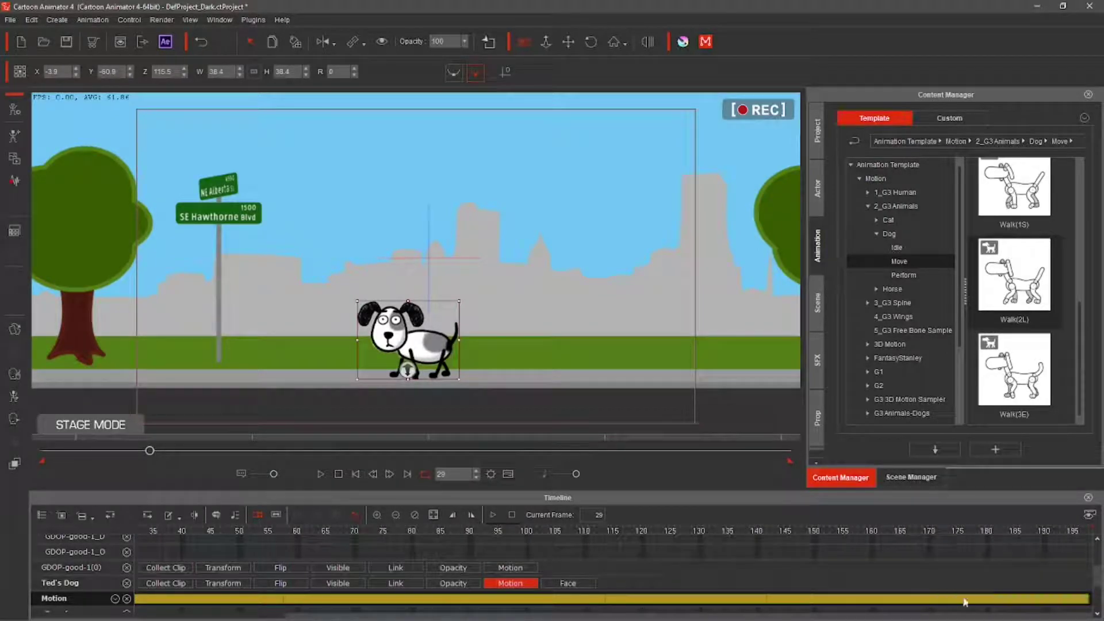
{"action": "left_click", "coordinate": [336, 476]}
{"action": "left_click", "coordinate": [321, 475]}
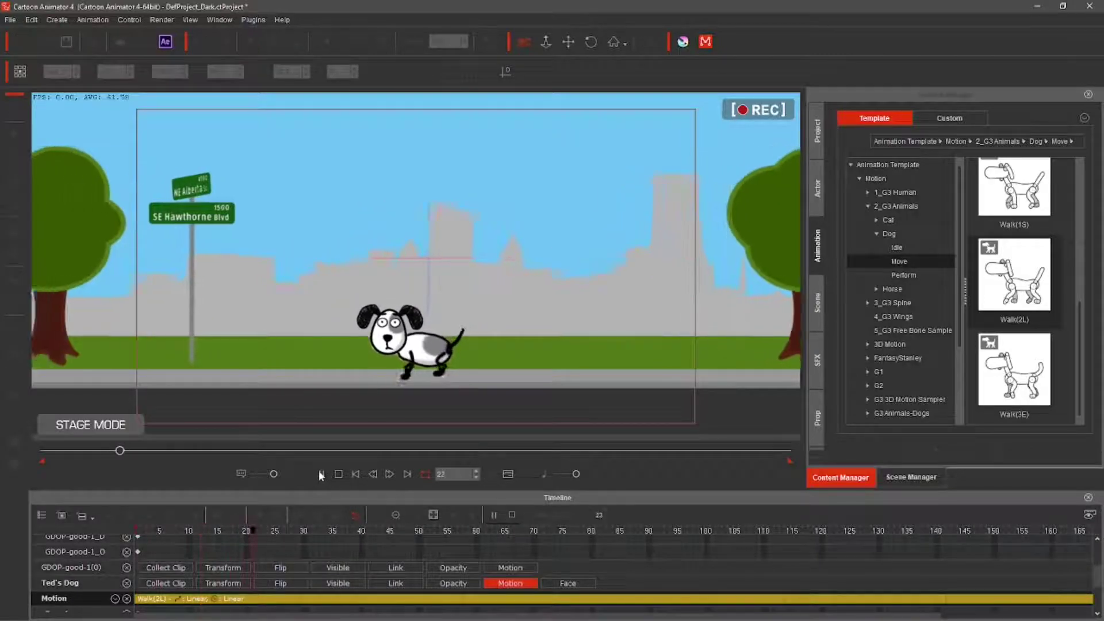